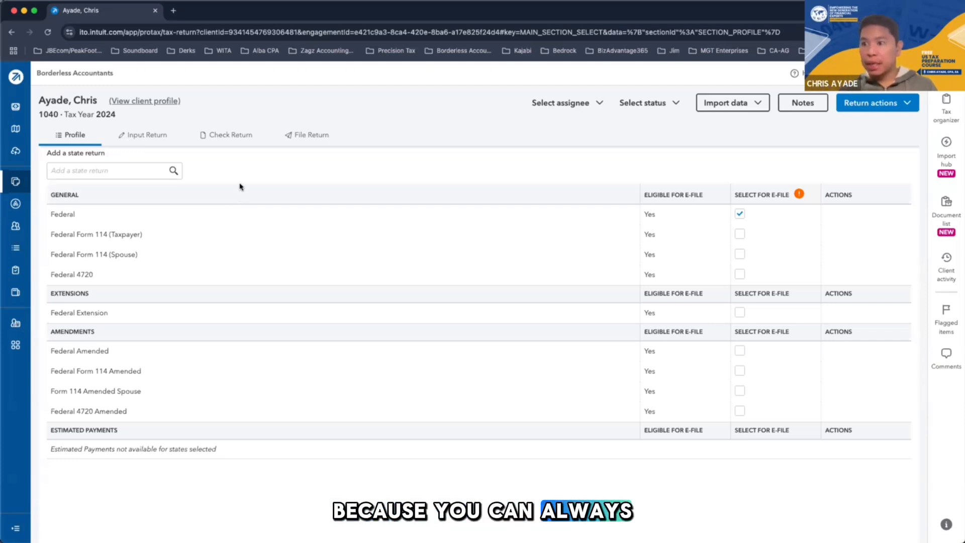
Review the Client Information details in the return's input section, including filing status and taxpayer information, and go back to the return profile
{"action": "left_click", "coordinate": [146, 135]}
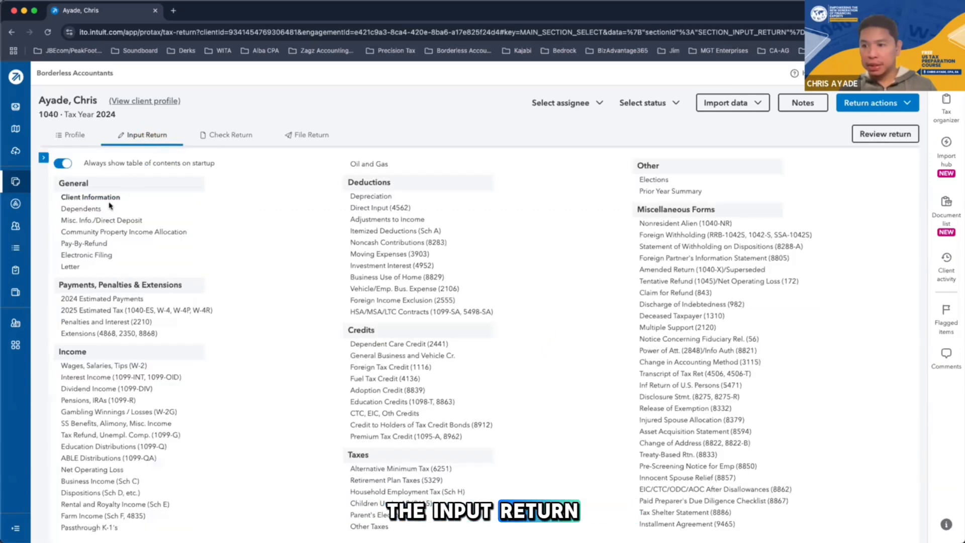
{"action": "left_click", "coordinate": [102, 197]}
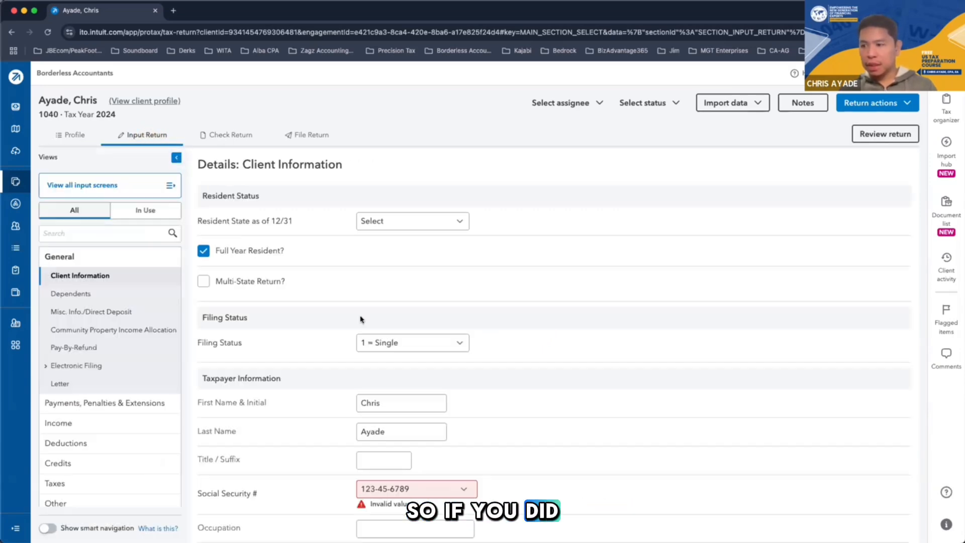
{"action": "scroll", "coordinate": [367, 369], "scroll_direction": "down", "scroll_amount": 3}
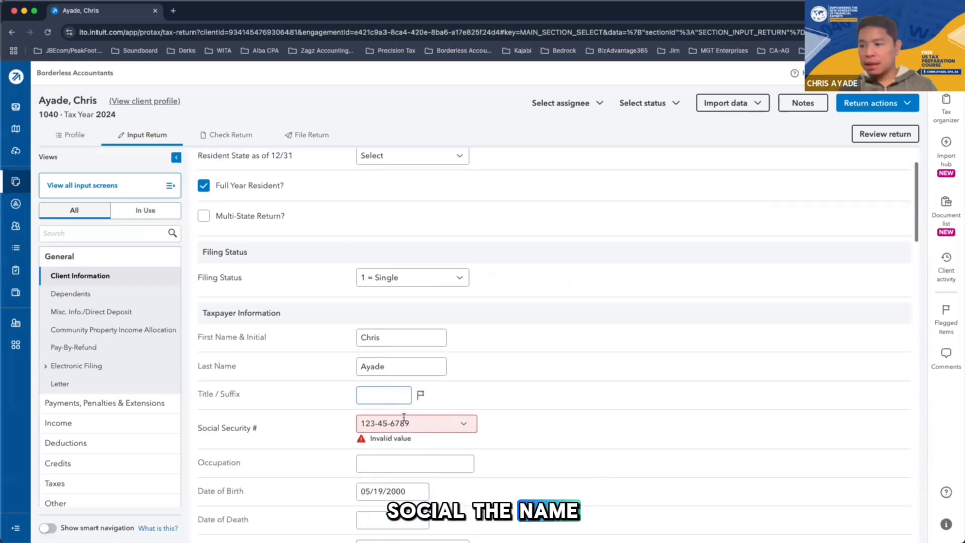
{"action": "scroll", "coordinate": [416, 468], "scroll_direction": "down", "scroll_amount": 10}
{"action": "scroll", "coordinate": [418, 469], "scroll_direction": "up", "scroll_amount": 12}
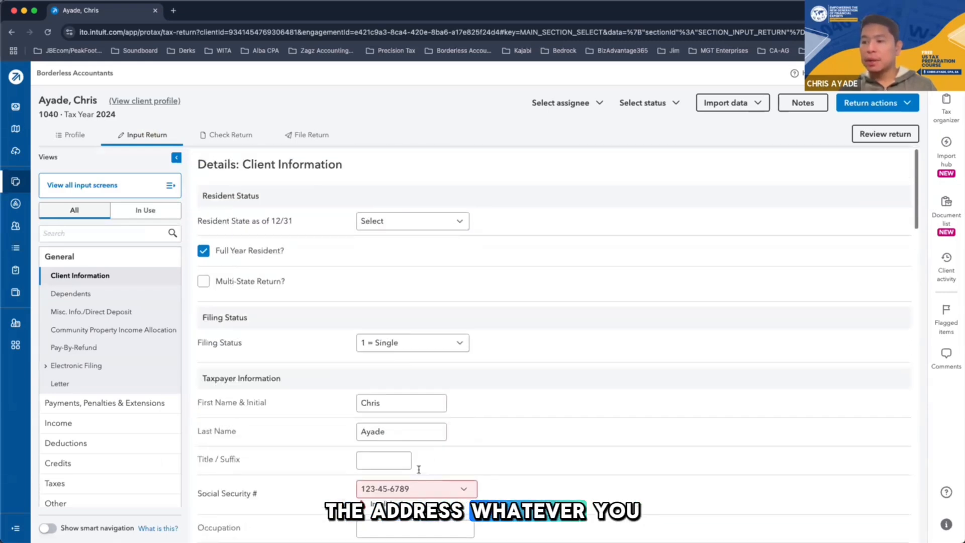
{"action": "left_click", "coordinate": [78, 136]}
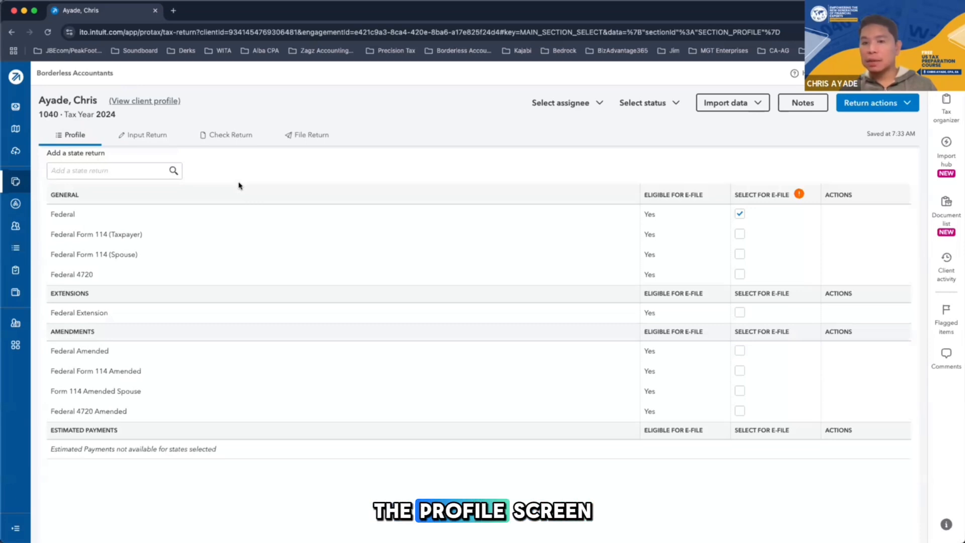
Open the return check and show the applicable US forms, starting with the client letter
{"action": "left_click", "coordinate": [222, 138]}
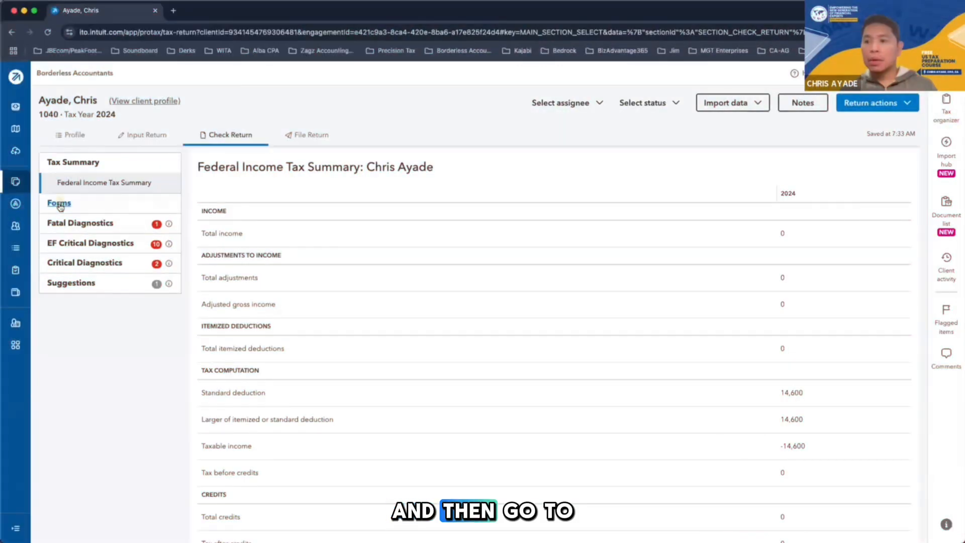
{"action": "left_click", "coordinate": [56, 200]}
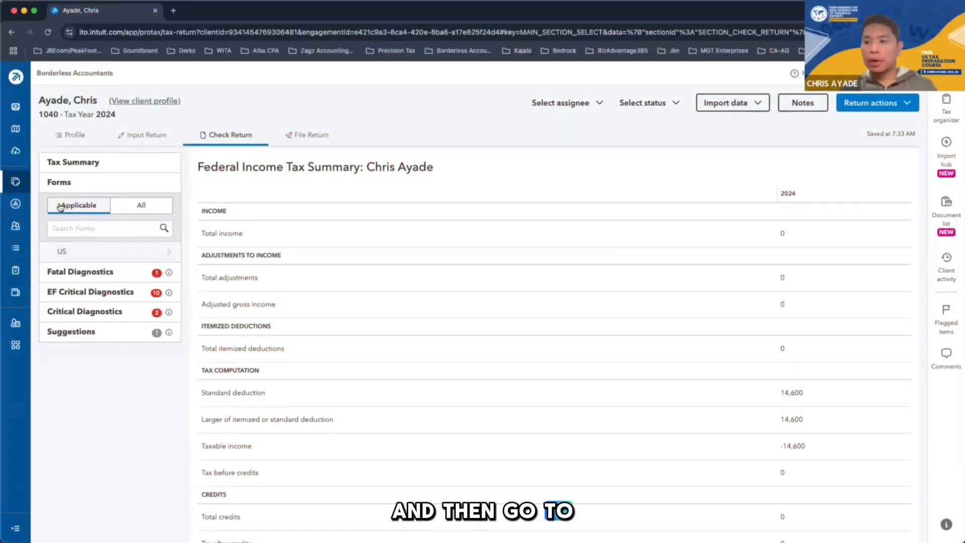
{"action": "left_click", "coordinate": [107, 256]}
{"action": "left_click", "coordinate": [108, 254]}
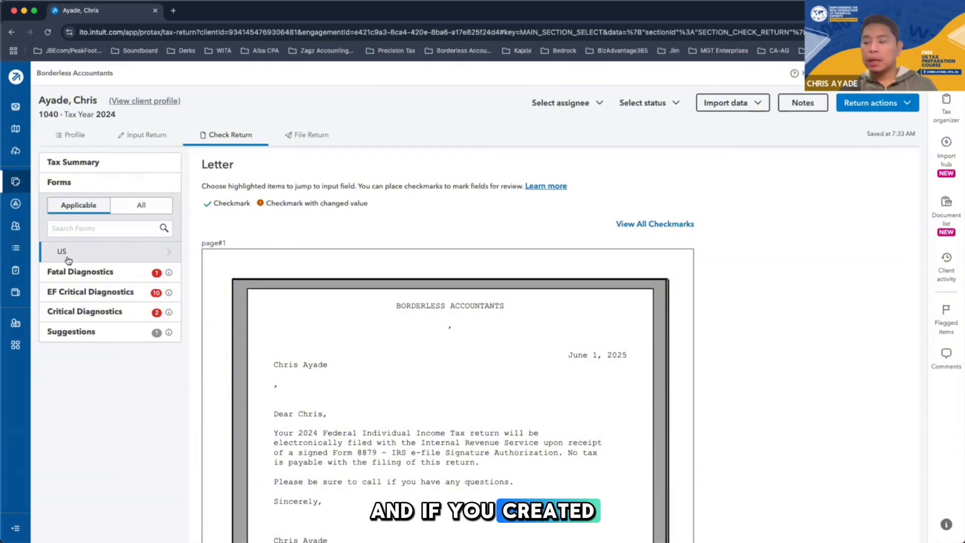
Expand the list of applicable US forms and open Form 1040
{"action": "left_click", "coordinate": [166, 254]}
{"action": "left_click", "coordinate": [166, 255]}
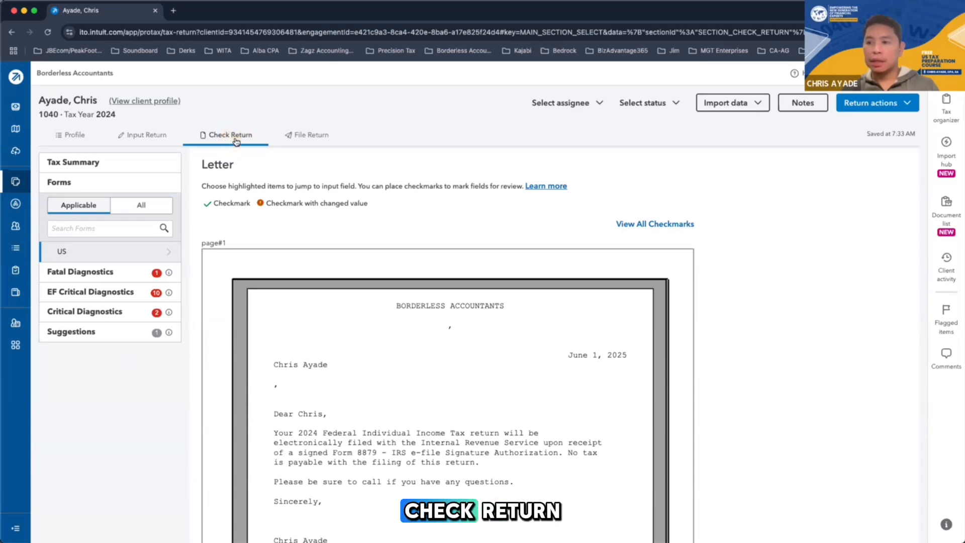
{"action": "left_click", "coordinate": [137, 256]}
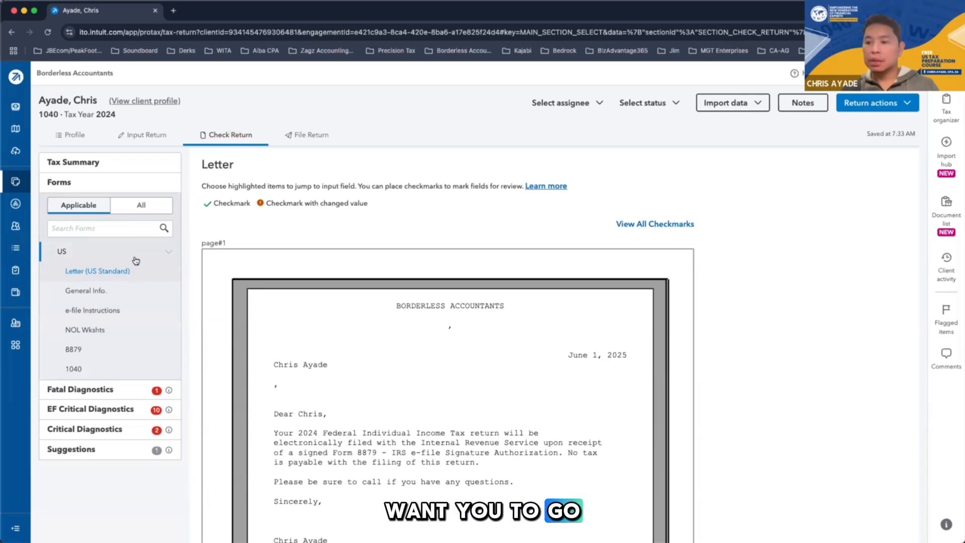
{"action": "left_click", "coordinate": [135, 254]}
{"action": "left_click", "coordinate": [135, 253]}
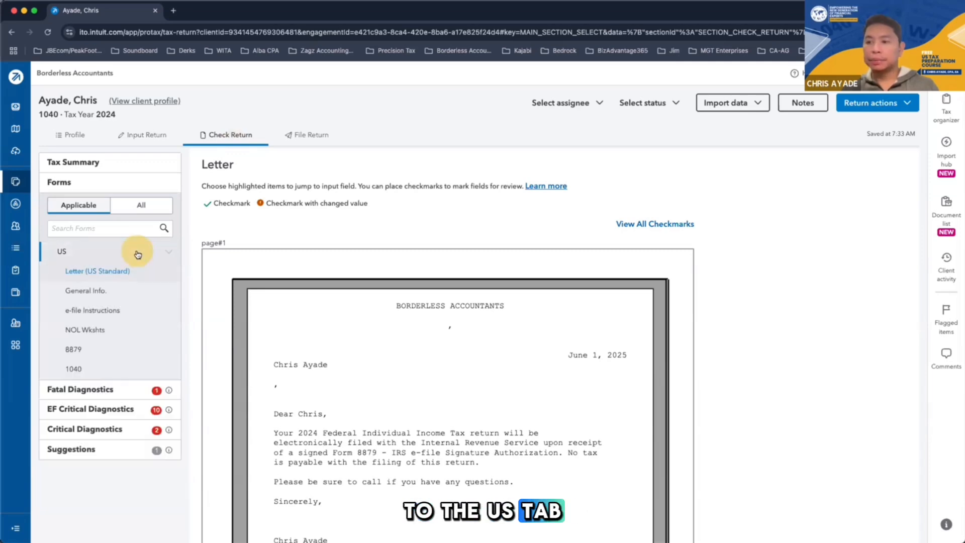
{"action": "left_click", "coordinate": [74, 371]}
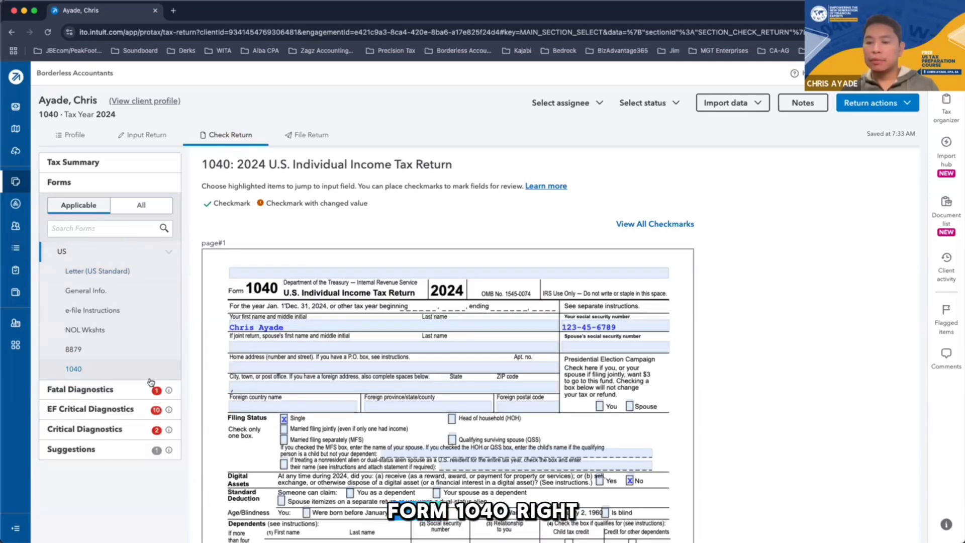
Look through both pages of Form 1040, from the header on page 1 to the Paid Preparer section on page 2
{"action": "scroll", "coordinate": [681, 277], "scroll_direction": "down", "scroll_amount": 2}
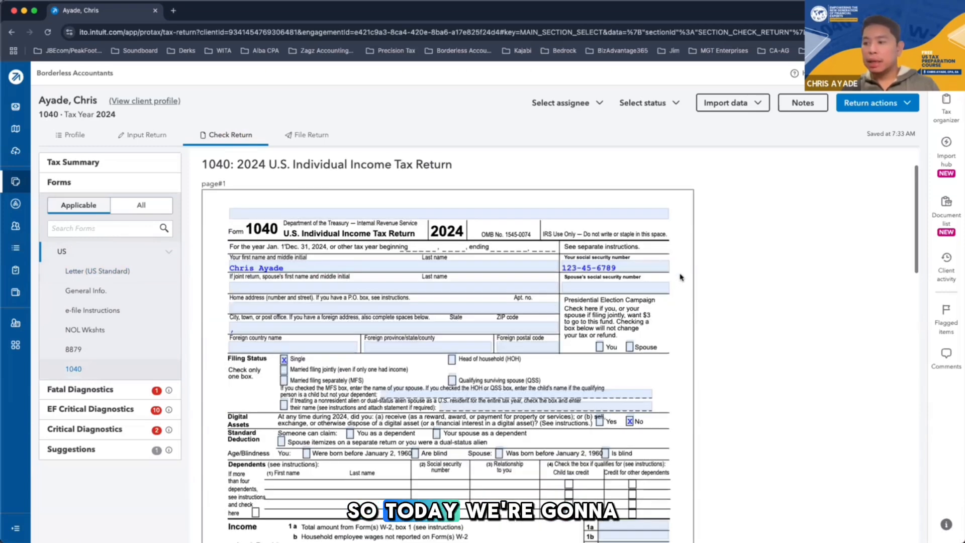
{"action": "scroll", "coordinate": [681, 277], "scroll_direction": "down", "scroll_amount": 1}
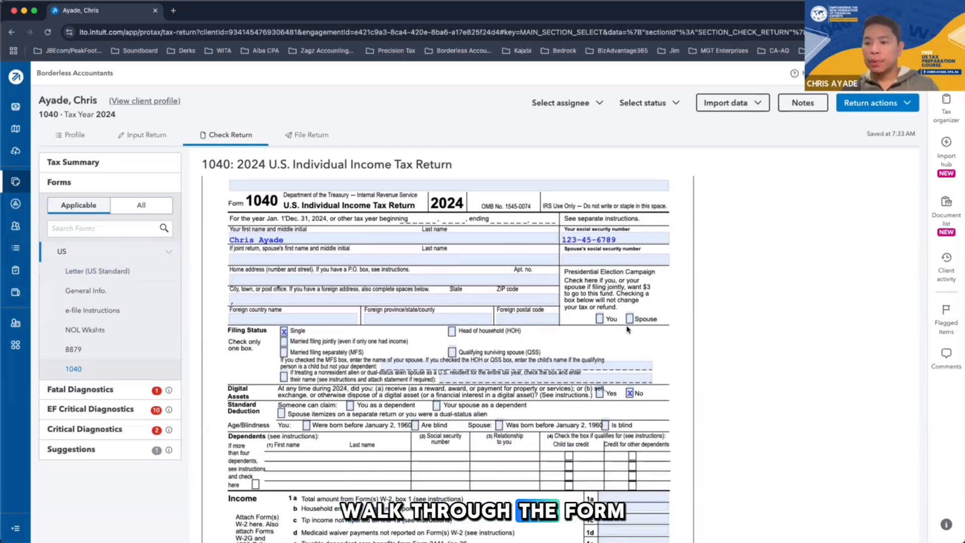
{"action": "scroll", "coordinate": [649, 344], "scroll_direction": "up", "scroll_amount": 3}
{"action": "scroll", "coordinate": [604, 372], "scroll_direction": "down", "scroll_amount": 1}
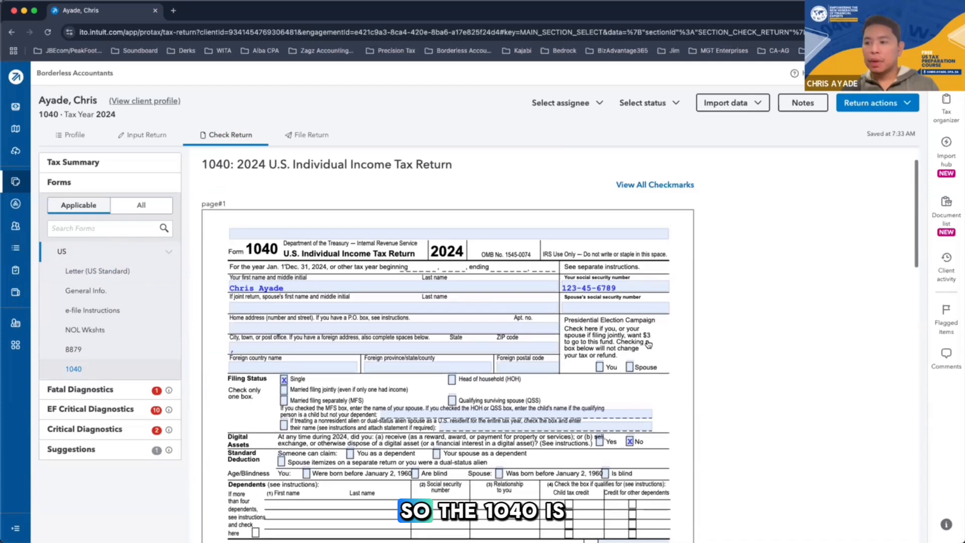
{"action": "scroll", "coordinate": [576, 389], "scroll_direction": "down", "scroll_amount": 20}
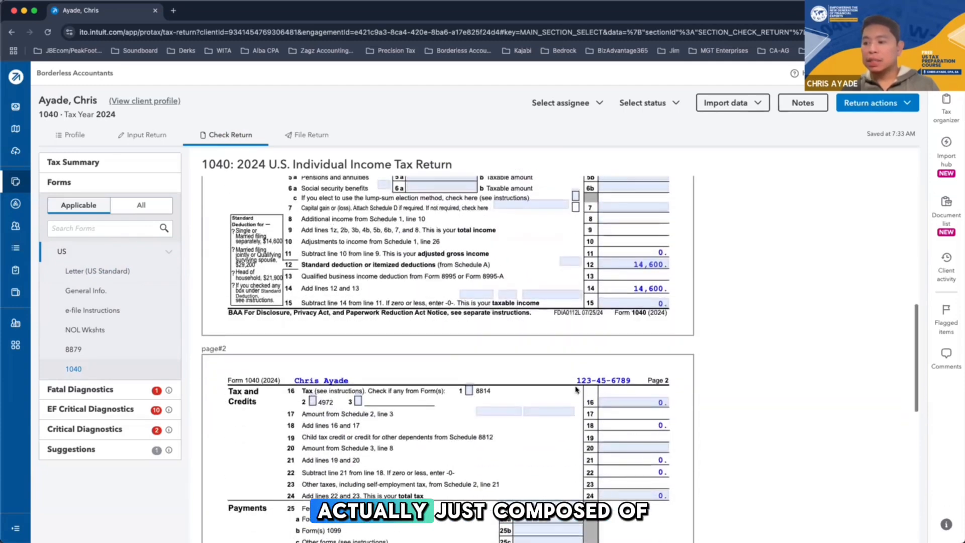
{"action": "scroll", "coordinate": [577, 390], "scroll_direction": "down", "scroll_amount": 12}
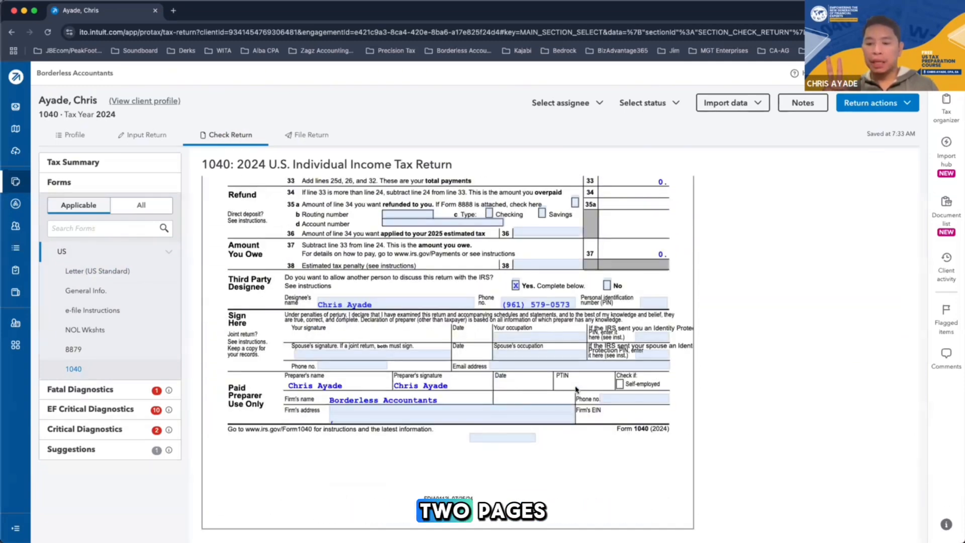
{"action": "scroll", "coordinate": [577, 389], "scroll_direction": "up", "scroll_amount": 20}
{"action": "scroll", "coordinate": [576, 389], "scroll_direction": "down", "scroll_amount": 20}
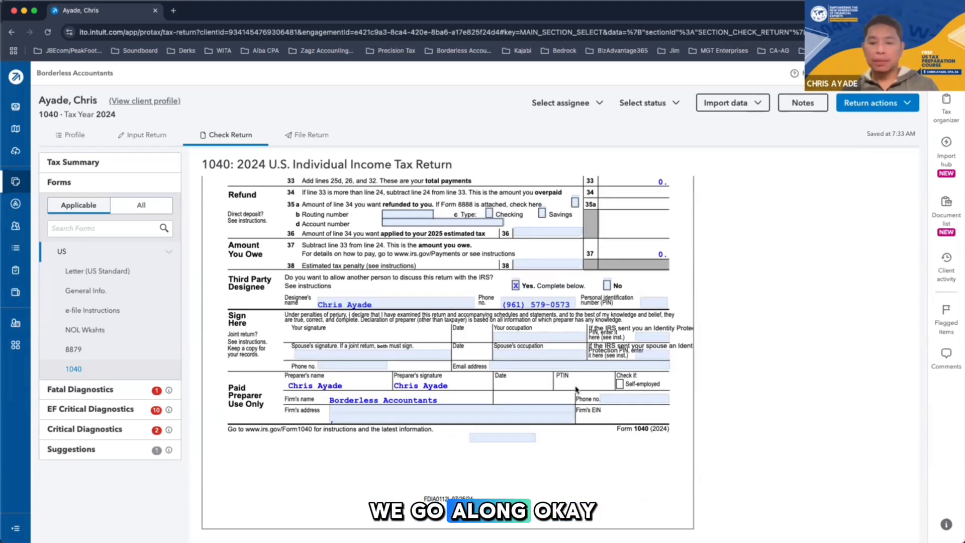
{"action": "scroll", "coordinate": [576, 389], "scroll_direction": "up", "scroll_amount": 20}
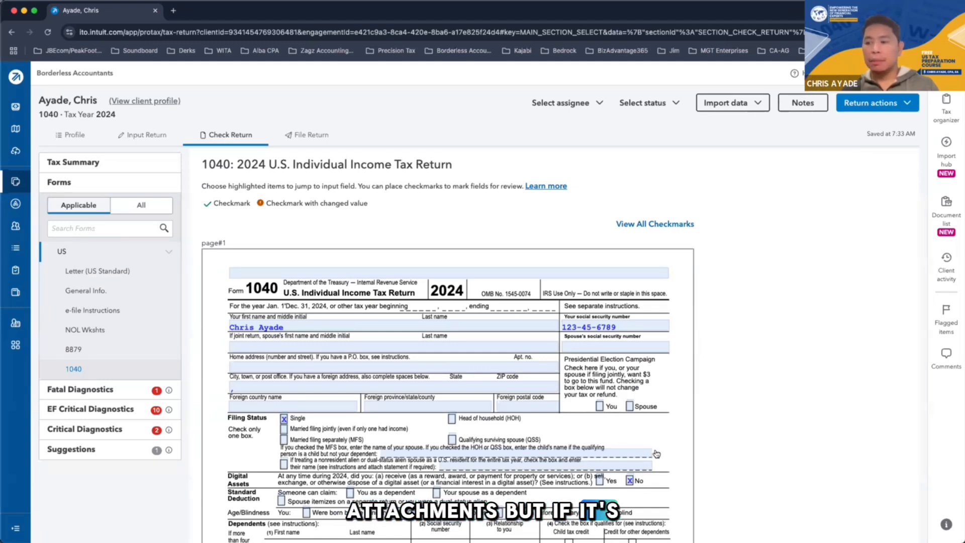
Examine the main sections of Form 1040: filing status, dependents, income, tax and credits, payments, refund and amount owed
{"action": "scroll", "coordinate": [486, 411], "scroll_direction": "down", "scroll_amount": 3}
{"action": "scroll", "coordinate": [485, 411], "scroll_direction": "down", "scroll_amount": 5}
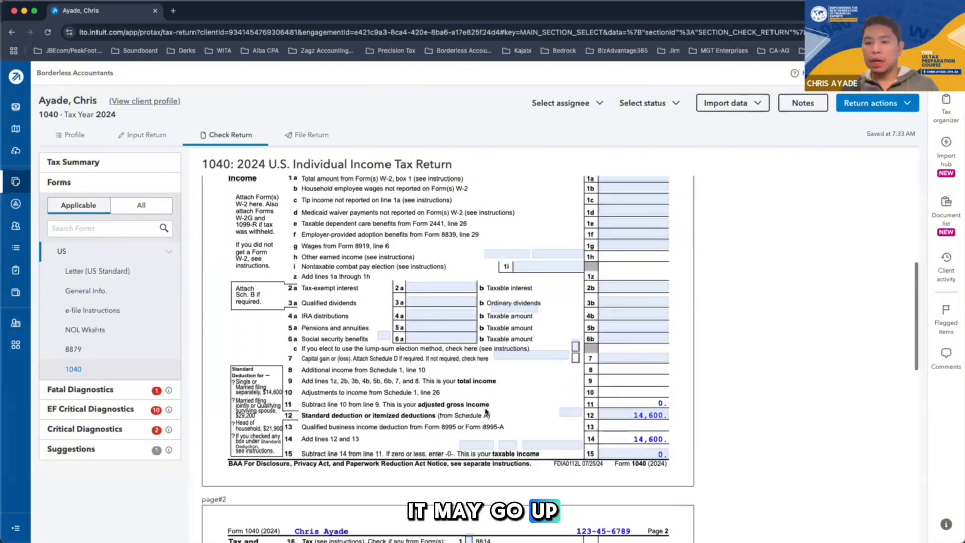
{"action": "scroll", "coordinate": [486, 411], "scroll_direction": "down", "scroll_amount": 2}
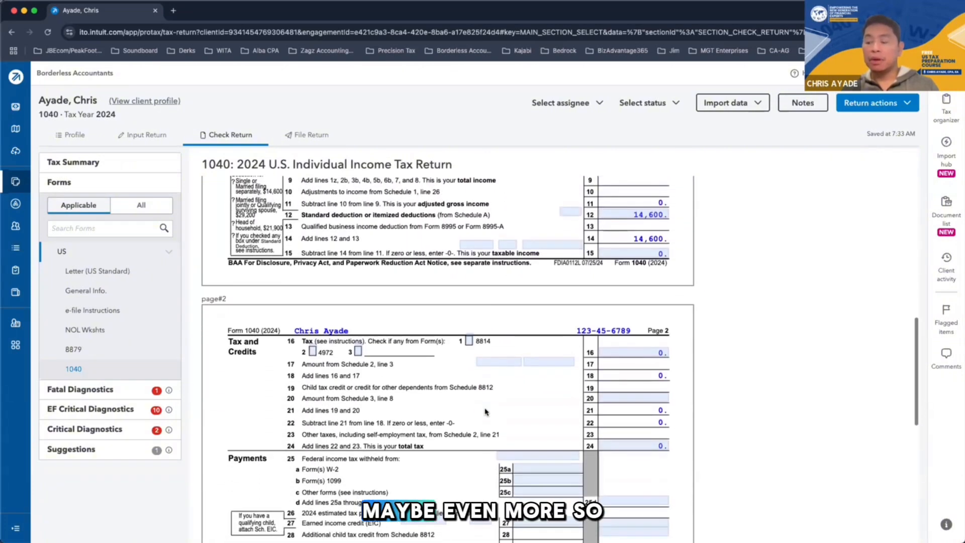
{"action": "scroll", "coordinate": [486, 412], "scroll_direction": "up", "scroll_amount": 10}
{"action": "scroll", "coordinate": [485, 411], "scroll_direction": "up", "scroll_amount": 1}
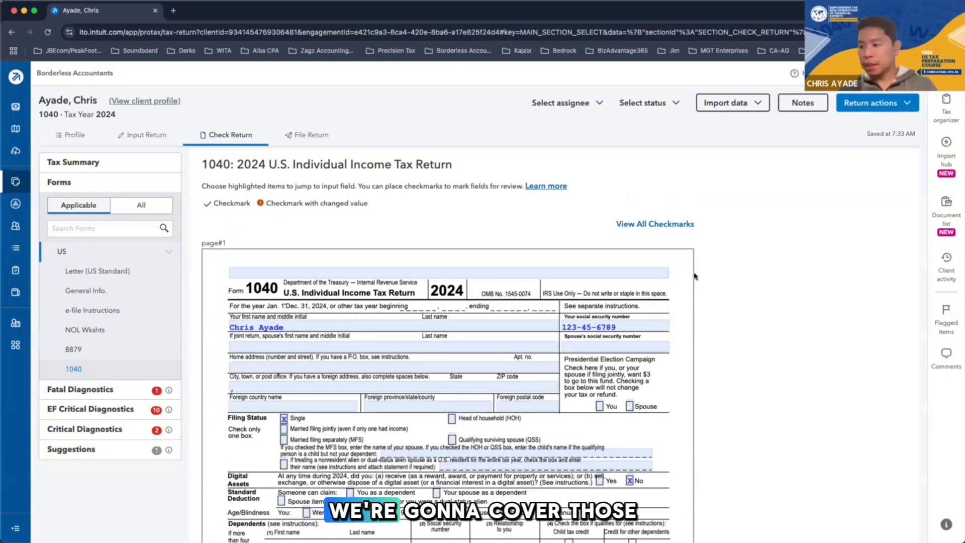
{"action": "scroll", "coordinate": [688, 296], "scroll_direction": "down", "scroll_amount": 1}
{"action": "scroll", "coordinate": [689, 295], "scroll_direction": "down", "scroll_amount": 1}
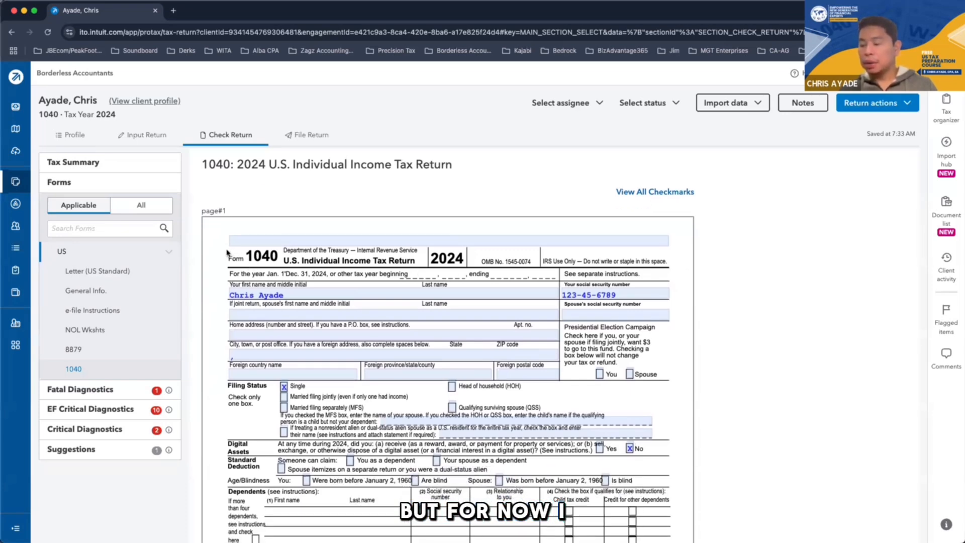
{"action": "scroll", "coordinate": [254, 368], "scroll_direction": "down", "scroll_amount": 1}
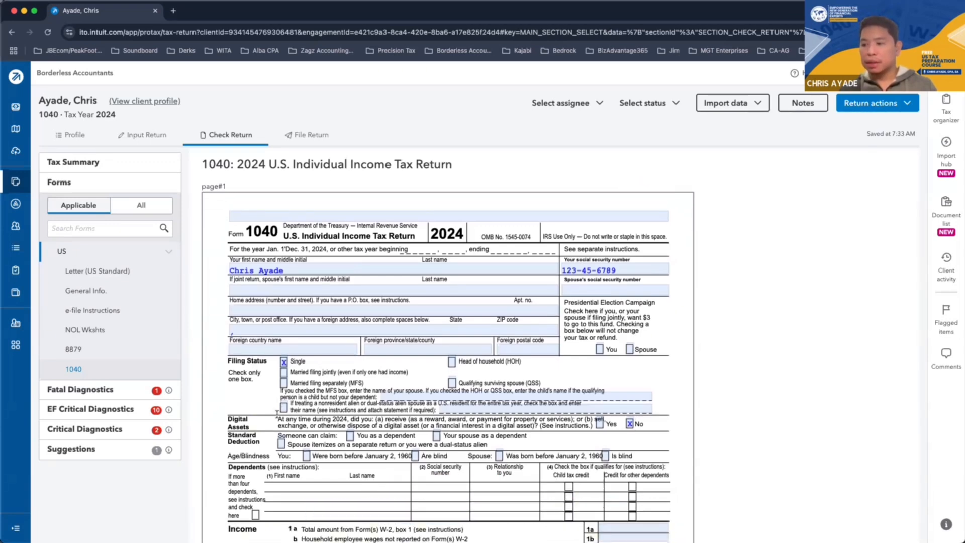
{"action": "scroll", "coordinate": [277, 414], "scroll_direction": "down", "scroll_amount": 12}
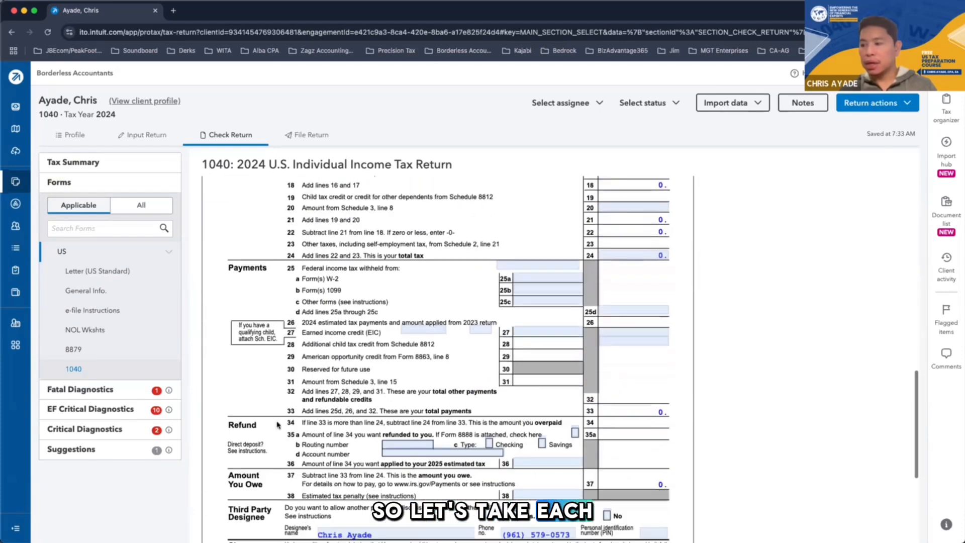
{"action": "scroll", "coordinate": [277, 425], "scroll_direction": "down", "scroll_amount": 4}
{"action": "scroll", "coordinate": [343, 420], "scroll_direction": "up", "scroll_amount": 12}
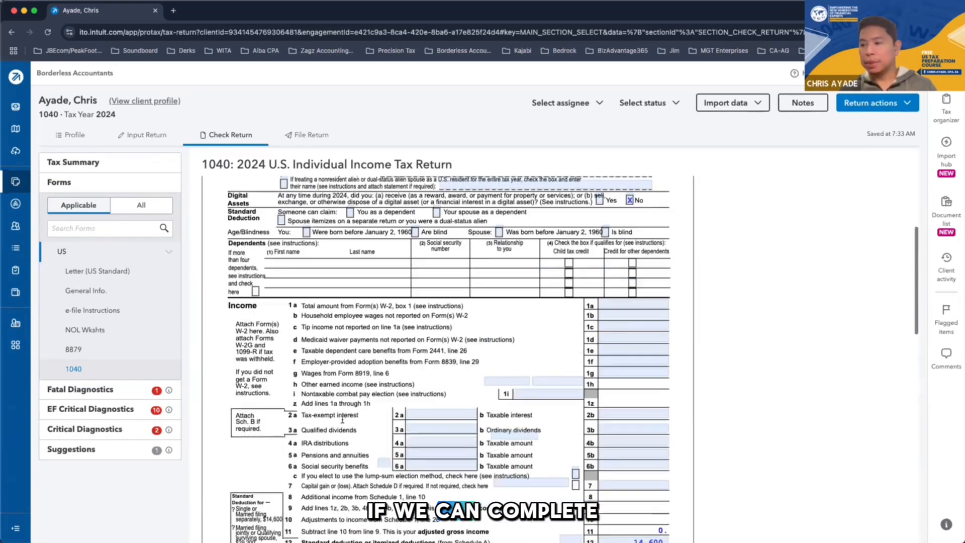
{"action": "scroll", "coordinate": [342, 420], "scroll_direction": "up", "scroll_amount": 6}
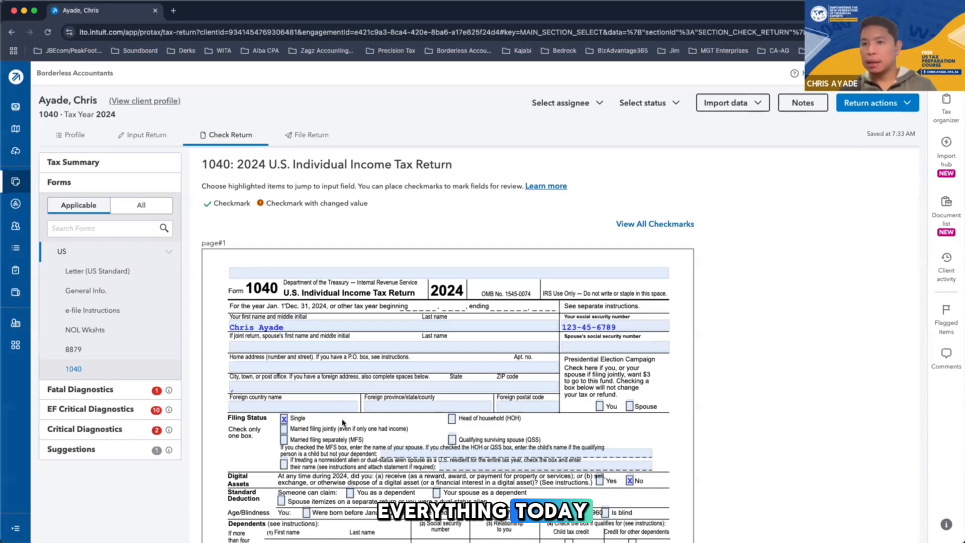
Examine the taxpayer name, social security number, home address and Presidential Election Campaign fields in the upper part of Form 1040
{"action": "scroll", "coordinate": [342, 423], "scroll_direction": "down", "scroll_amount": 2}
{"action": "scroll", "coordinate": [679, 368], "scroll_direction": "up", "scroll_amount": 1}
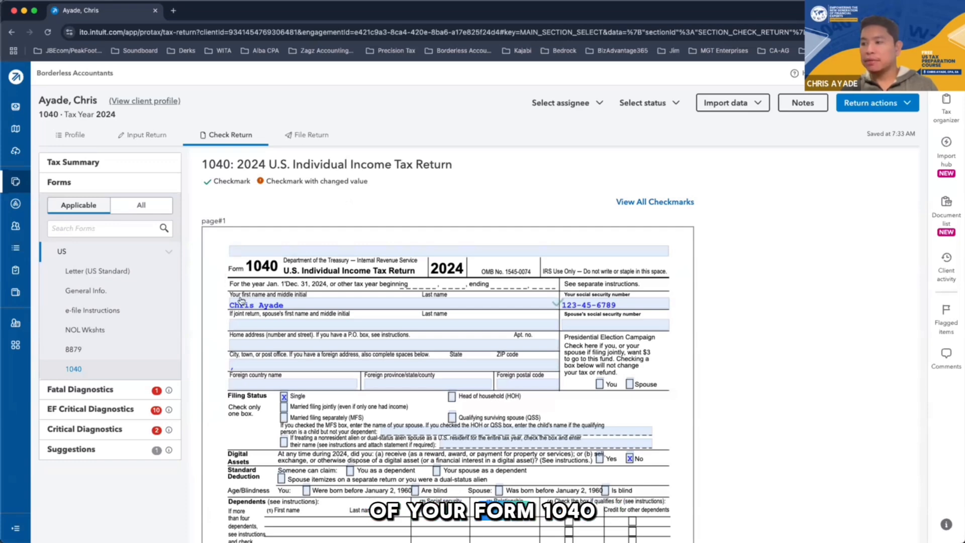
{"action": "left_click_drag", "start_coordinate": [220, 300], "coordinate": [689, 383]}
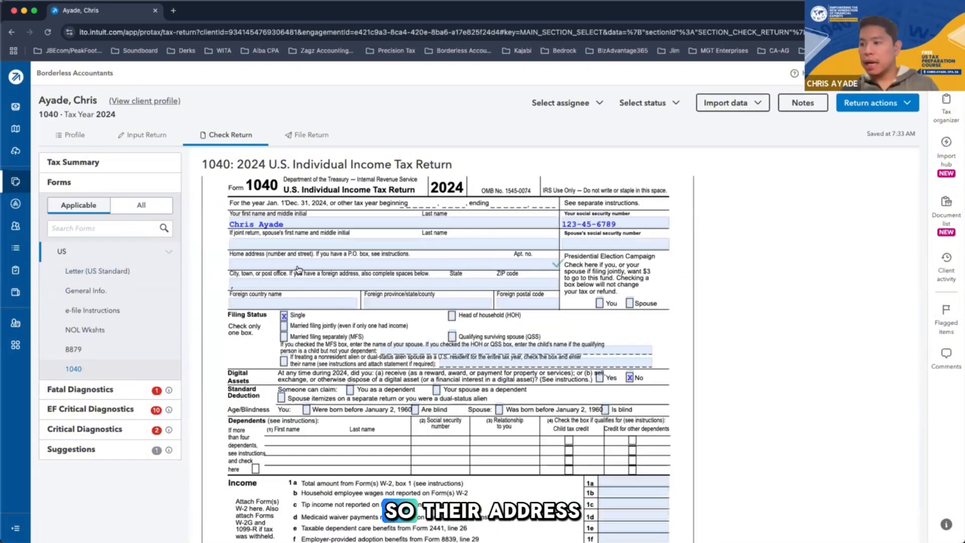
{"action": "scroll", "coordinate": [393, 271], "scroll_direction": "down", "scroll_amount": 2}
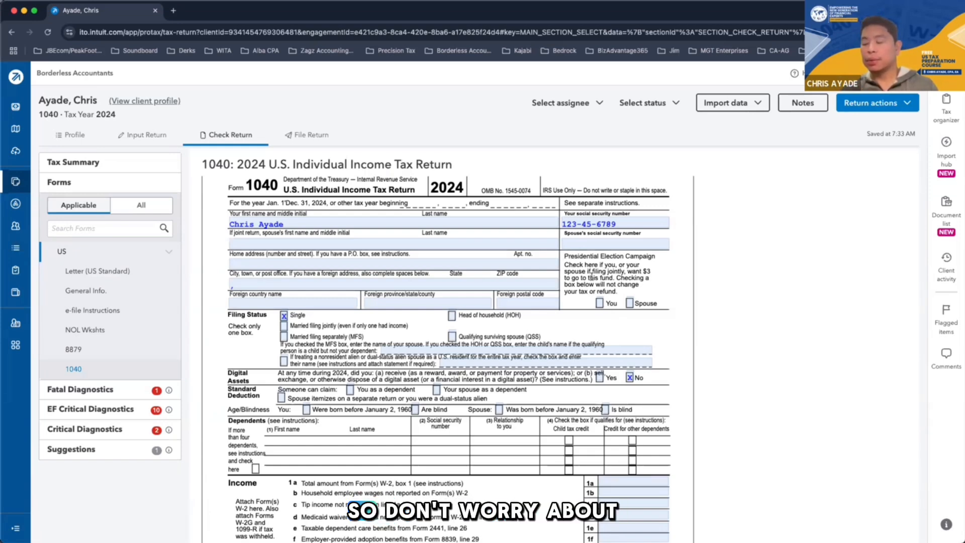
{"action": "scroll", "coordinate": [408, 304], "scroll_direction": "up", "scroll_amount": 2}
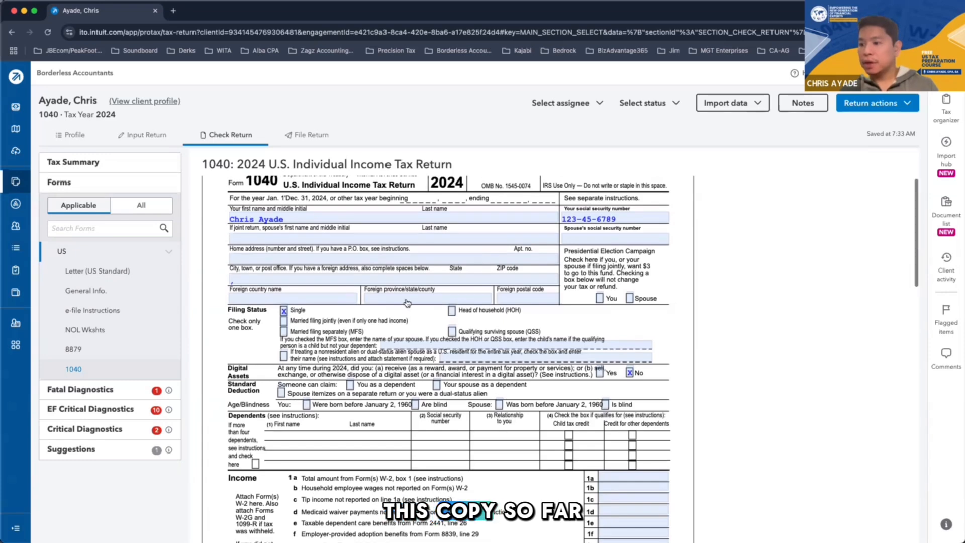
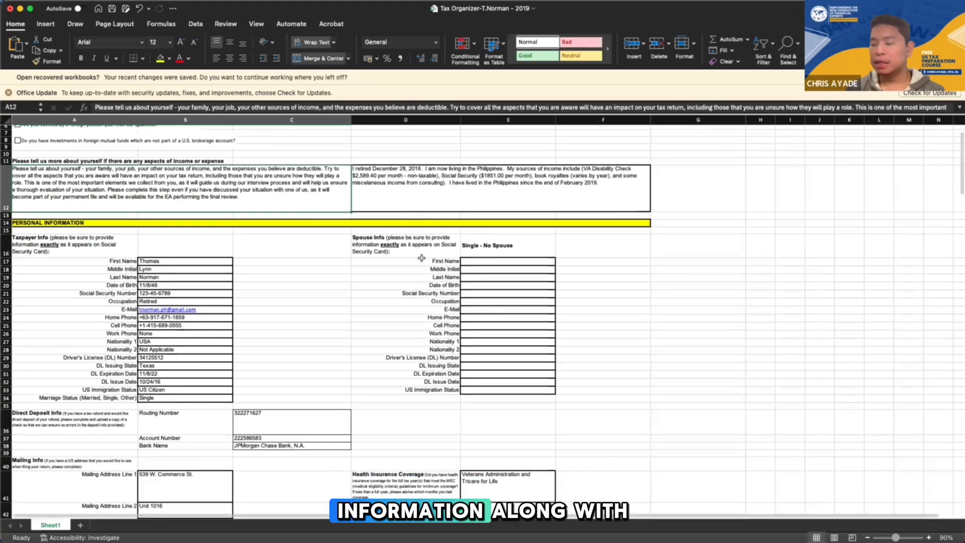
Look through the 2019 tax organizer from the taxpayer, mailing, residence and dependent information to the foreign financial account questions
{"action": "left_click_drag", "start_coordinate": [216, 226], "coordinate": [216, 363]}
{"action": "scroll", "coordinate": [328, 390], "scroll_direction": "down", "scroll_amount": 3}
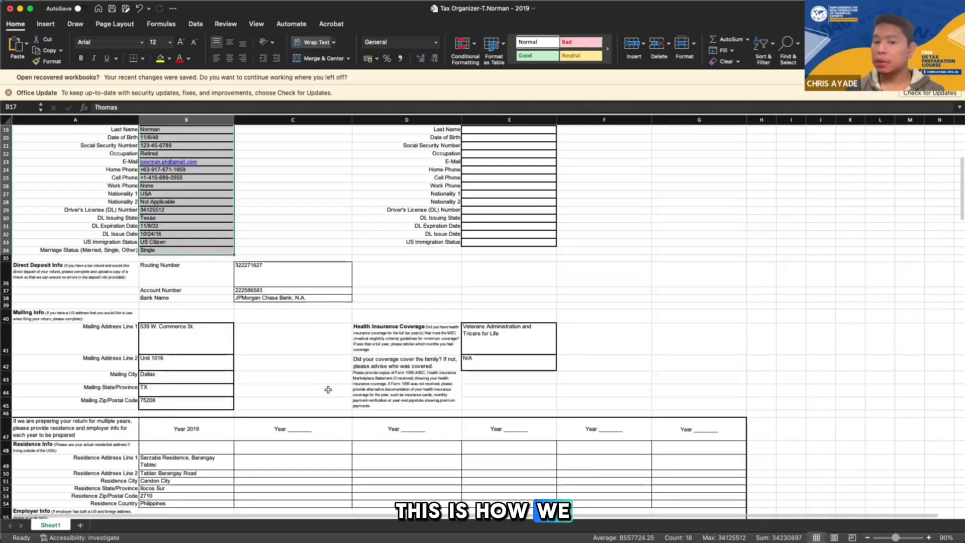
{"action": "scroll", "coordinate": [328, 390], "scroll_direction": "down", "scroll_amount": 6}
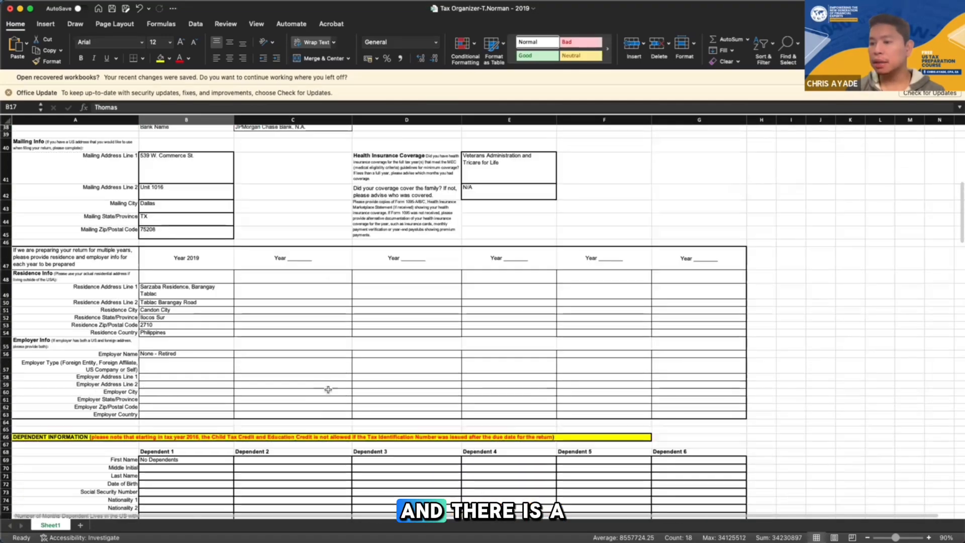
{"action": "scroll", "coordinate": [328, 389], "scroll_direction": "down", "scroll_amount": 5}
{"action": "scroll", "coordinate": [328, 390], "scroll_direction": "down", "scroll_amount": 3}
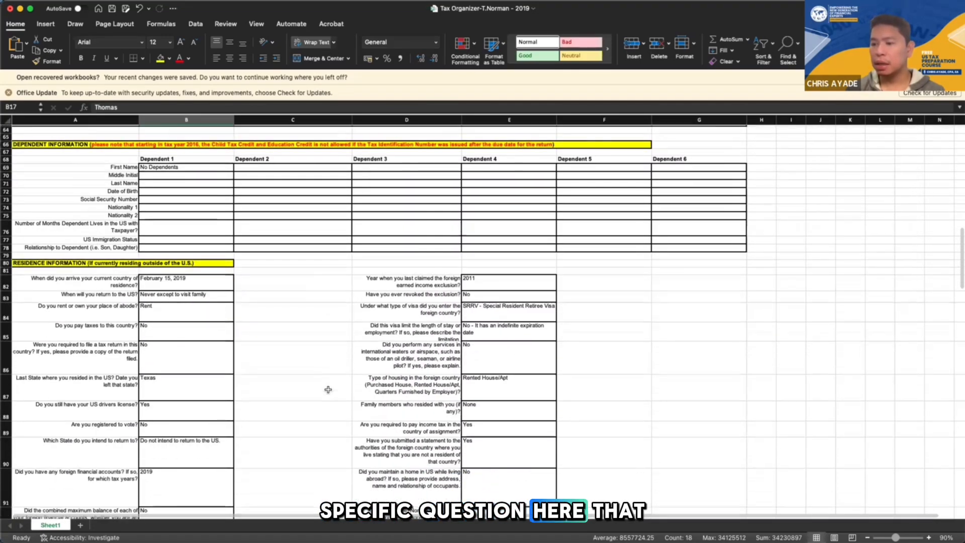
{"action": "scroll", "coordinate": [328, 390], "scroll_direction": "down", "scroll_amount": 7}
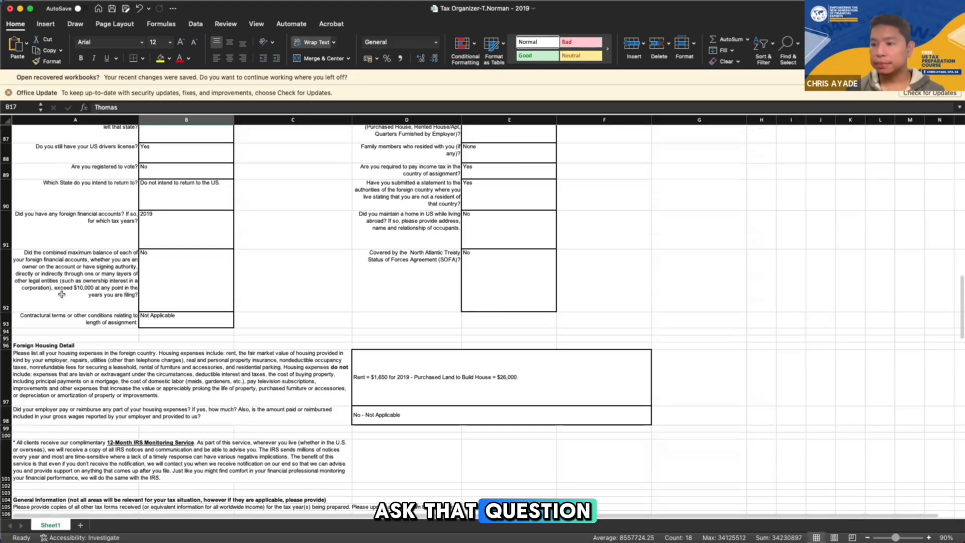
Enlarge and examine the organizer question about foreign financial accounts exceeding $10,000, with its full text and the client's answer
{"action": "left_click", "coordinate": [62, 294]}
{"action": "scroll", "coordinate": [62, 294], "scroll_direction": "up", "scroll_amount": 5}
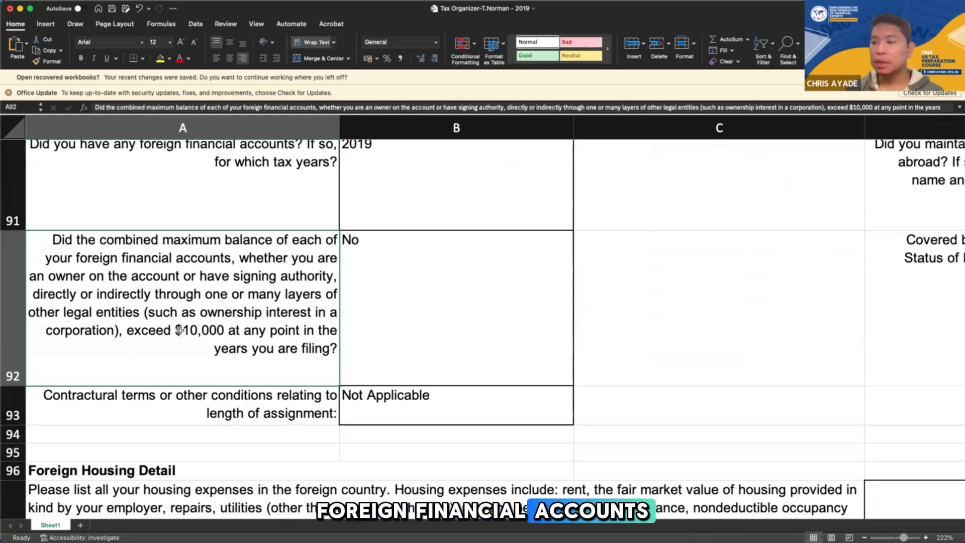
{"action": "left_click_drag", "start_coordinate": [335, 112], "coordinate": [334, 143]}
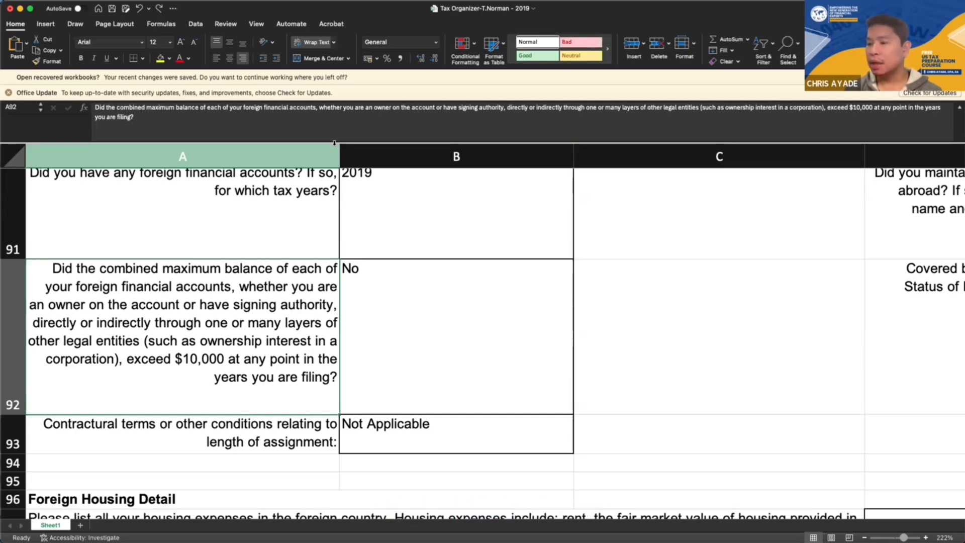
{"action": "left_click", "coordinate": [433, 309]}
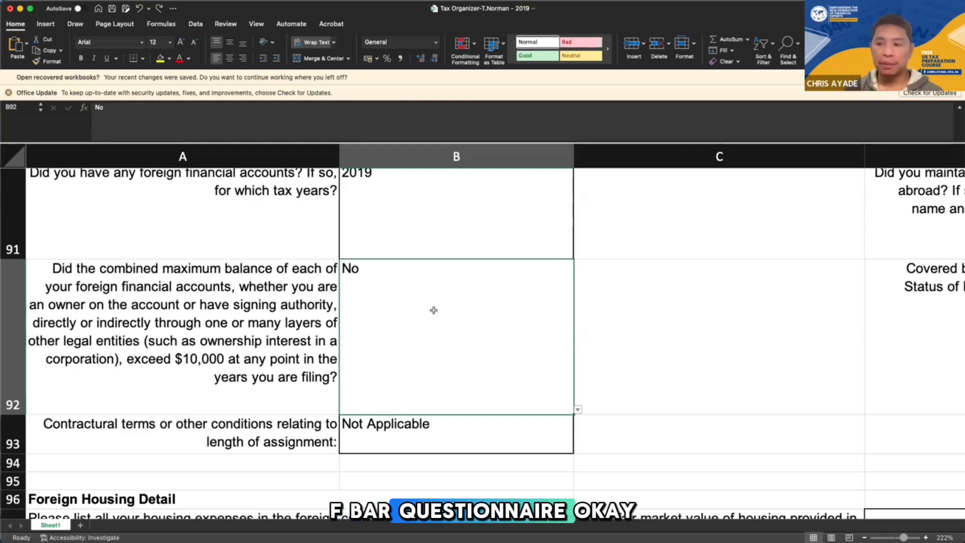
{"action": "left_click", "coordinate": [288, 347]}
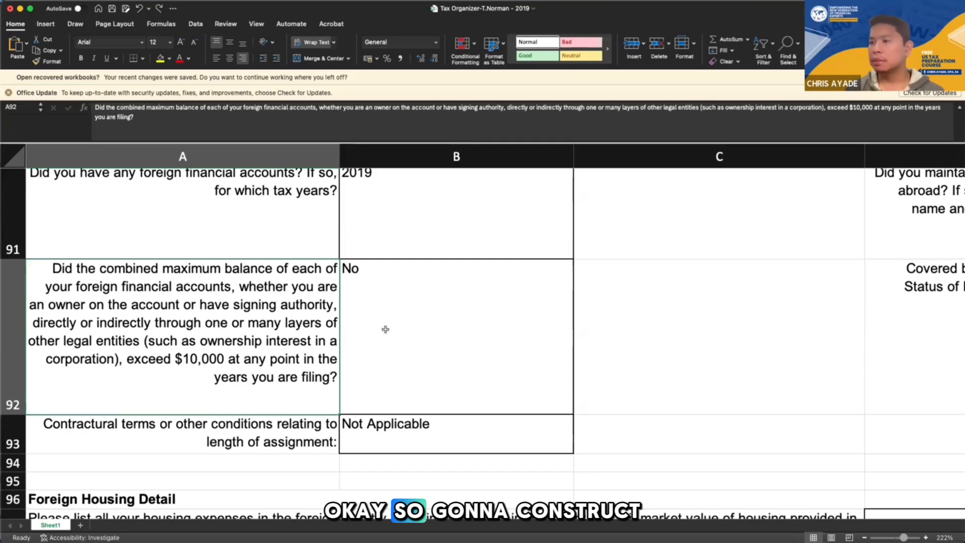
Reduce the sheet's magnification and return to the Client Profile, selecting the request to describe family, job, income and expenses
{"action": "left_click_drag", "start_coordinate": [903, 538], "coordinate": [896, 538]}
{"action": "scroll", "coordinate": [566, 344], "scroll_direction": "up", "scroll_amount": 20}
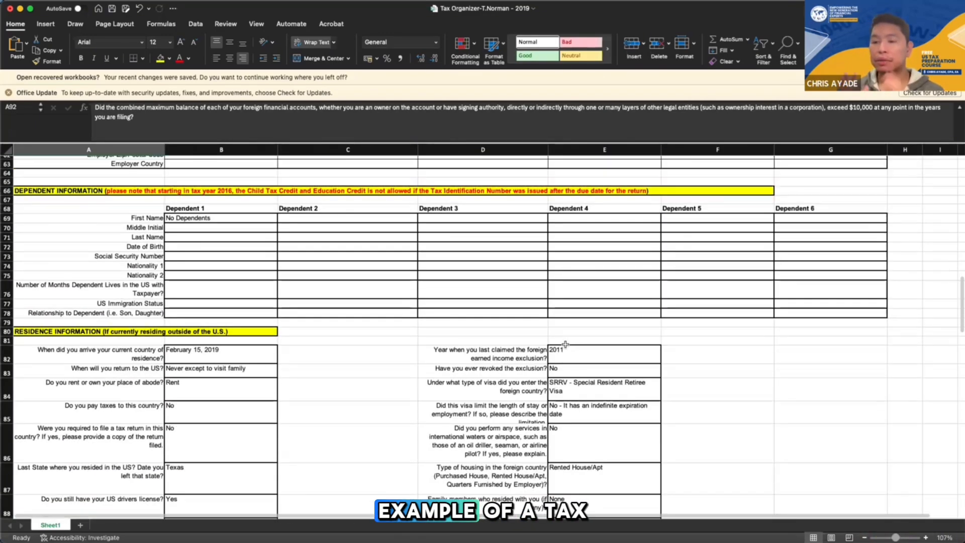
{"action": "scroll", "coordinate": [565, 345], "scroll_direction": "up", "scroll_amount": 3}
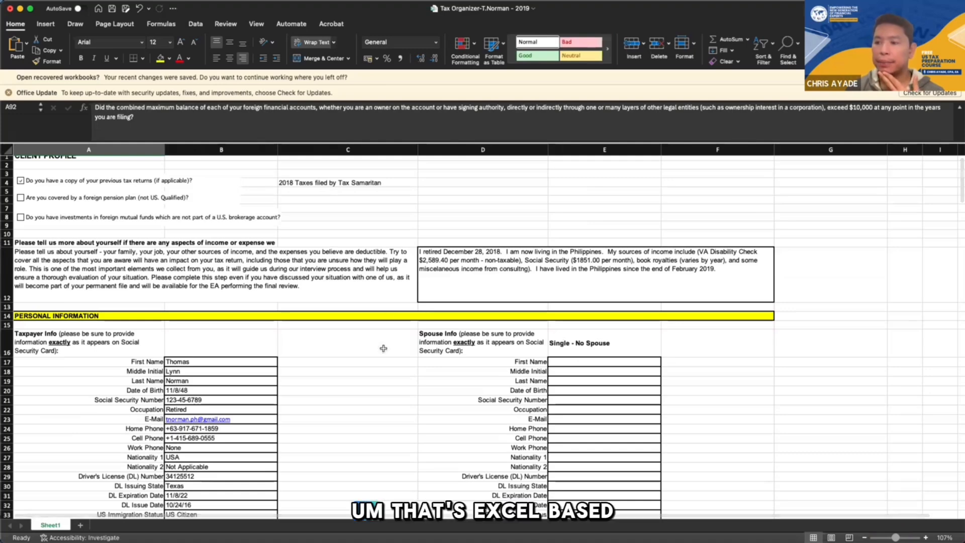
{"action": "scroll", "coordinate": [395, 364], "scroll_direction": "up", "scroll_amount": 1}
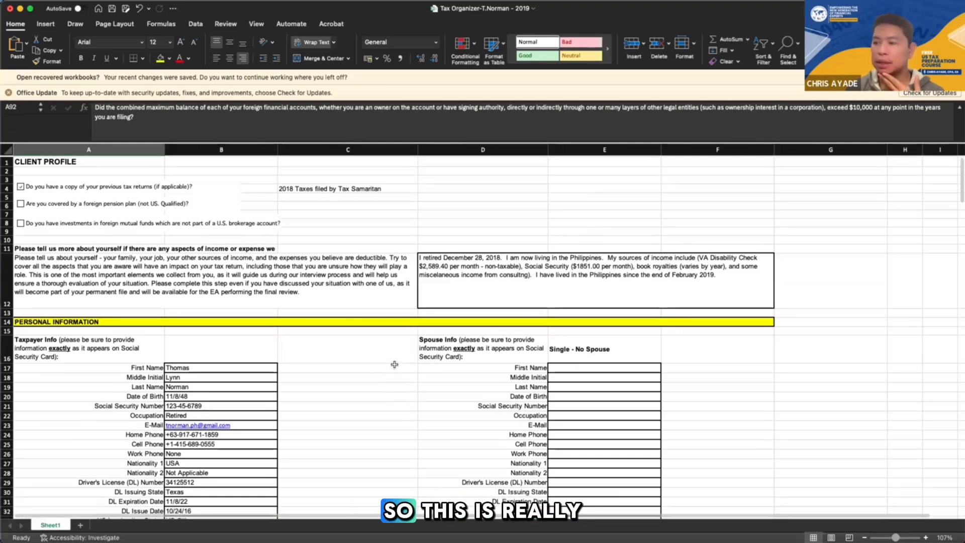
{"action": "left_click", "coordinate": [337, 271]}
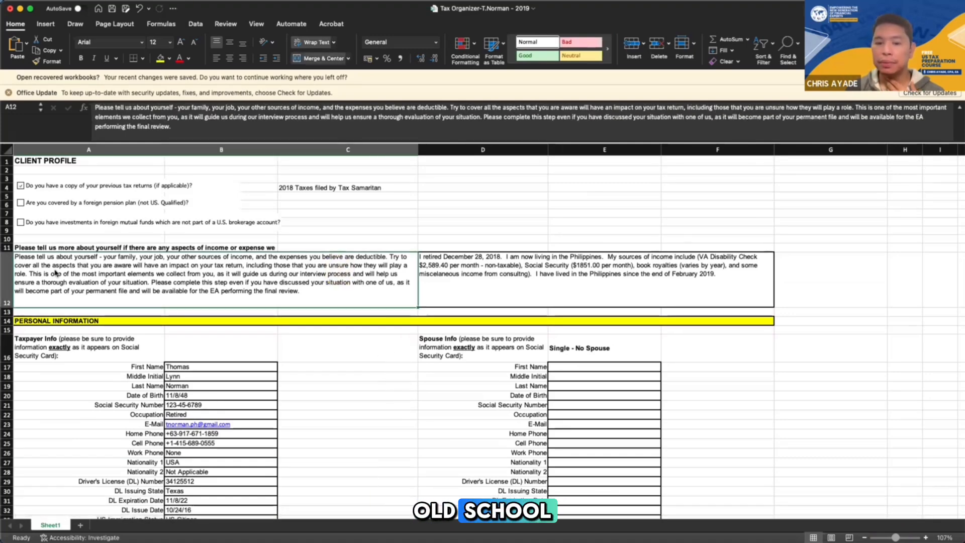
Switch to the tax return's Chrome window, enlarge it, and view the Individual Tax Organizer with Conditions template in TaxDome
{"action": "key", "text": "ctrl+Up"}
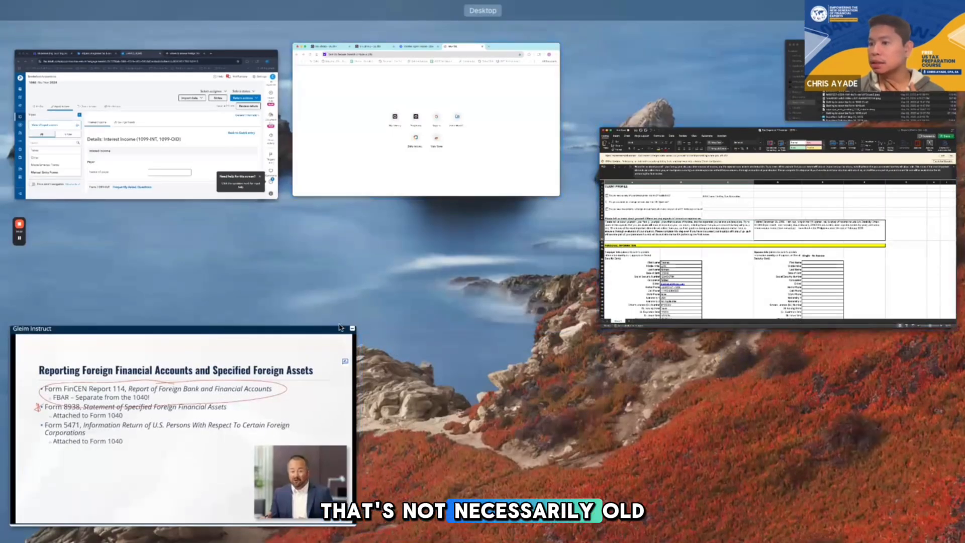
{"action": "left_click", "coordinate": [345, 157]}
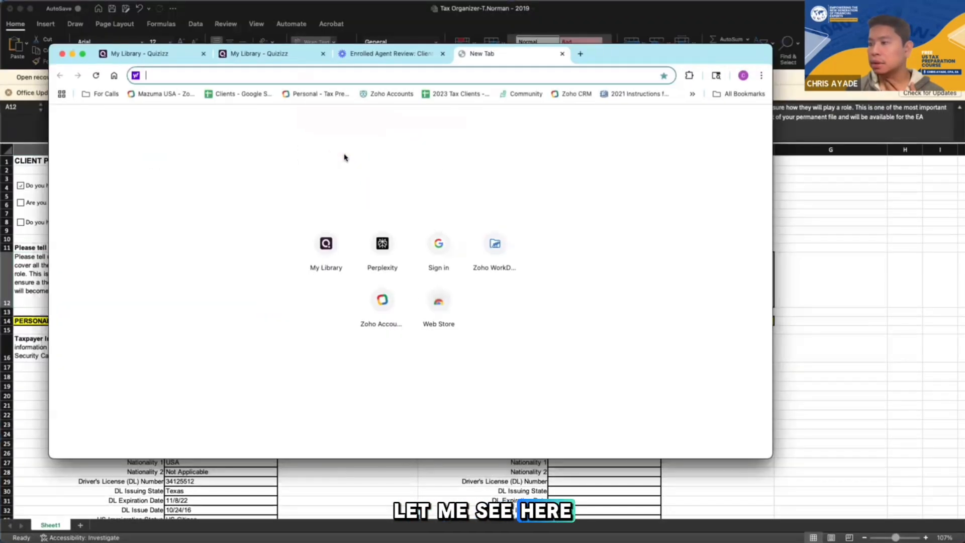
{"action": "key", "text": "ctrl+Up"}
{"action": "key", "text": "ctrl+Up"}
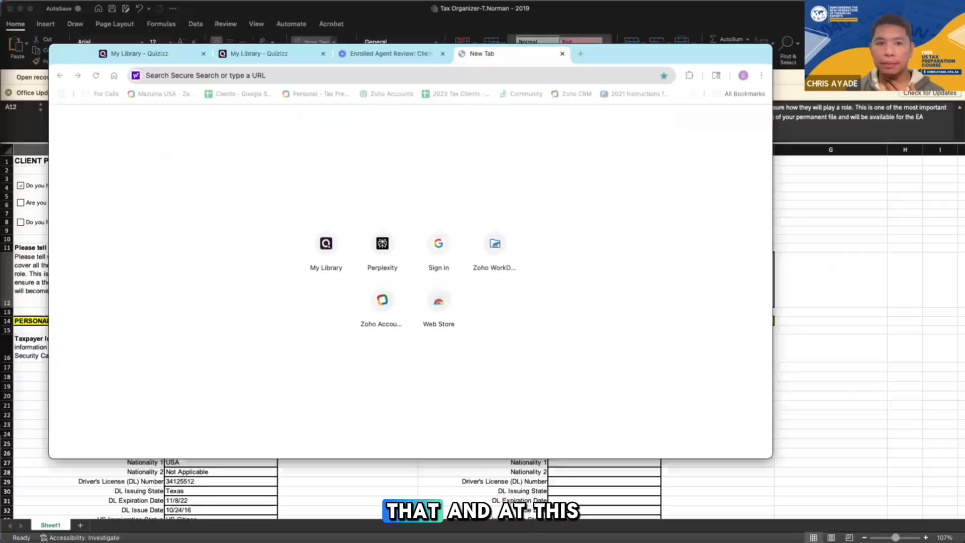
{"action": "key", "text": "ctrl+Up"}
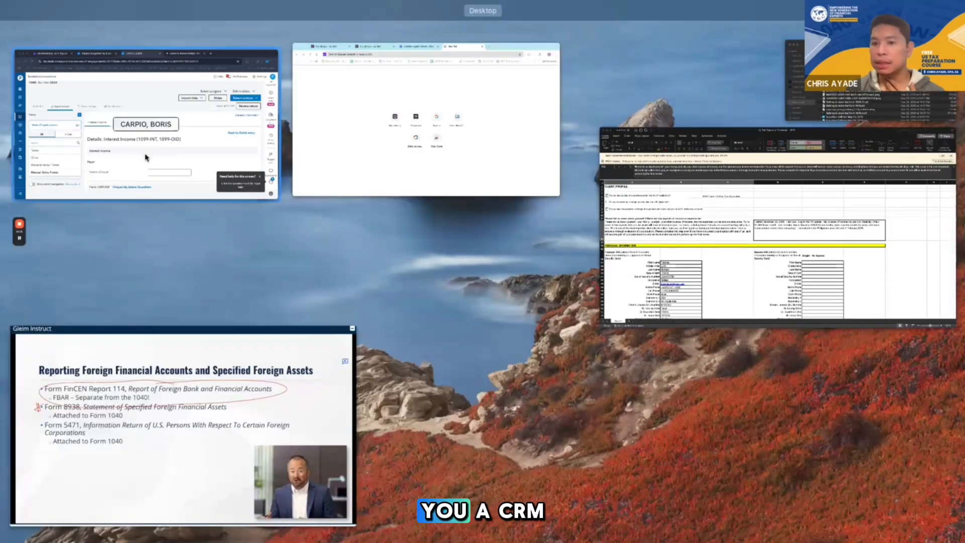
{"action": "left_click", "coordinate": [145, 157]}
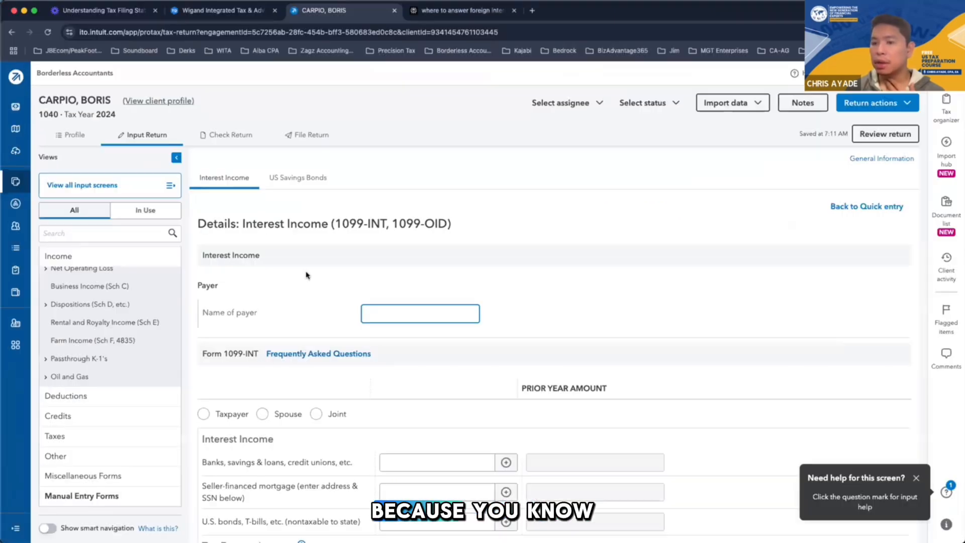
{"action": "double_click", "coordinate": [610, 47]}
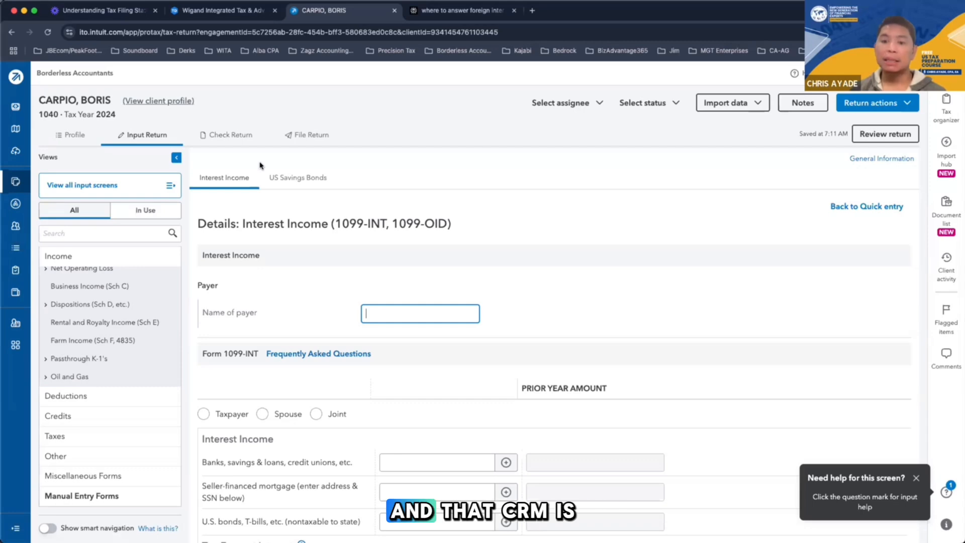
{"action": "left_click", "coordinate": [204, 14]}
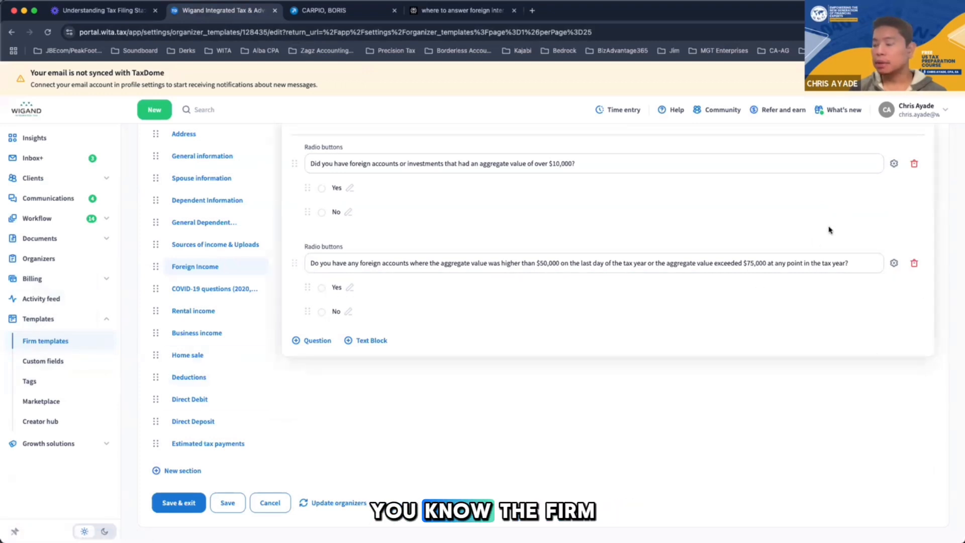
{"action": "scroll", "coordinate": [763, 457], "scroll_direction": "up", "scroll_amount": 4}
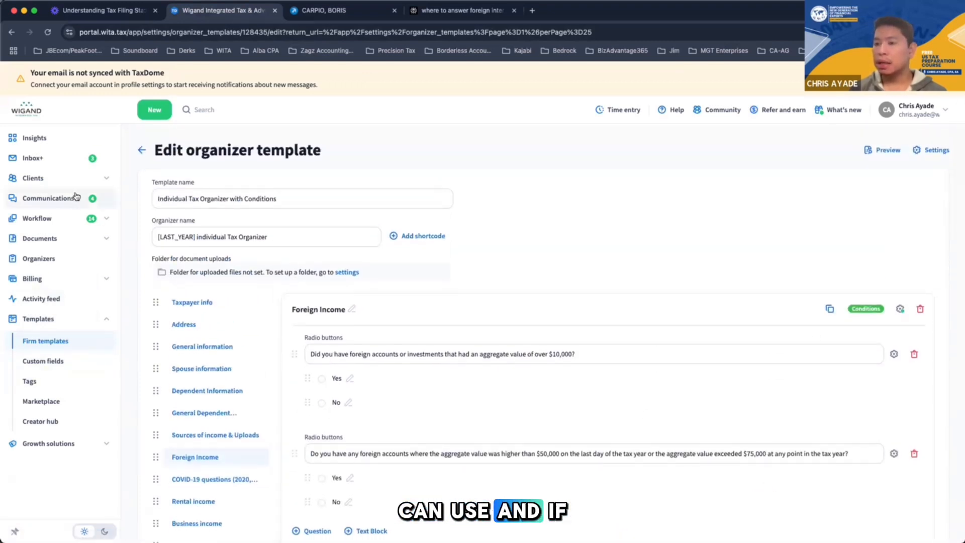
Open the Aspen & Iris account from the client accounts and view its organizers and documents
{"action": "left_click", "coordinate": [45, 178]}
{"action": "key", "text": "Return"}
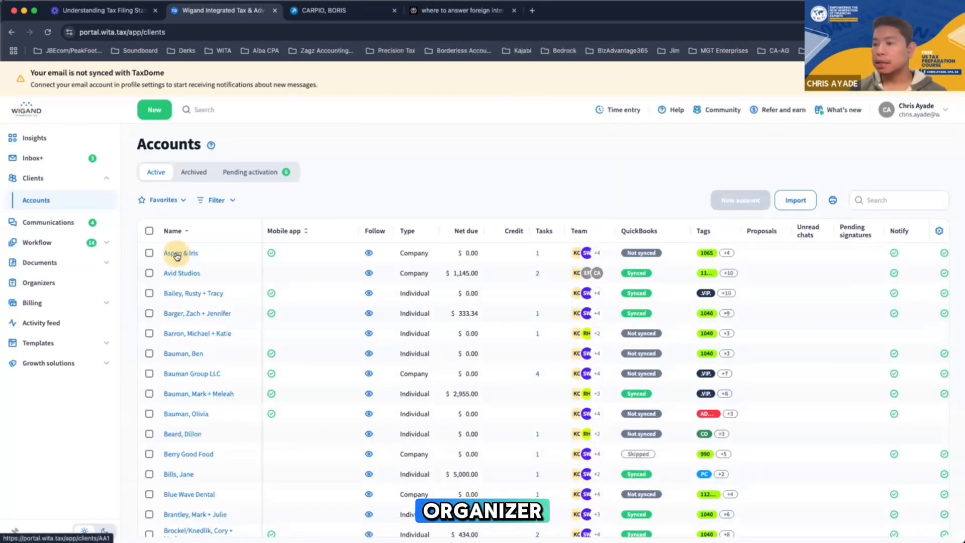
{"action": "left_click", "coordinate": [173, 251]}
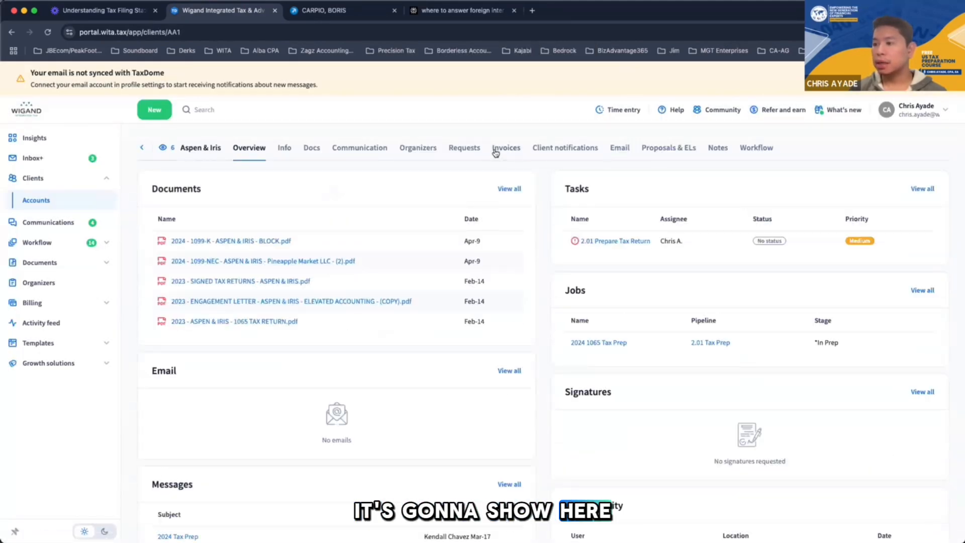
{"action": "left_click", "coordinate": [424, 149]}
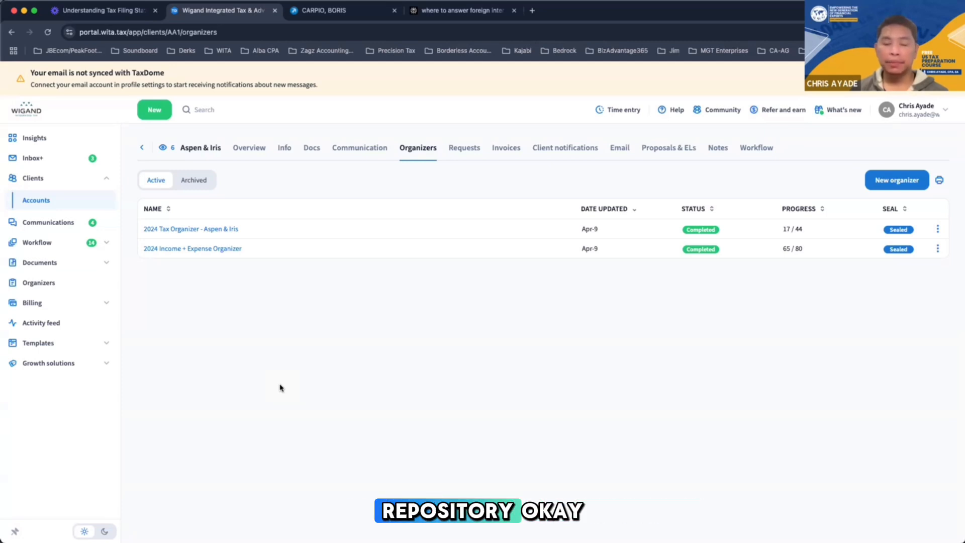
{"action": "left_click", "coordinate": [309, 148]}
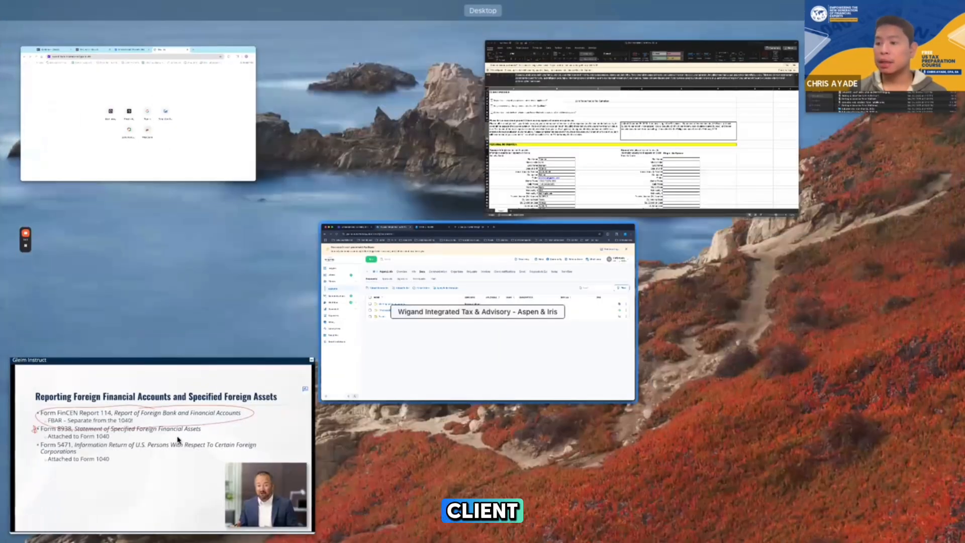
Switch to the Enrolled Agent Review video on reporting foreign financial accounts
{"action": "left_click", "coordinate": [163, 489]}
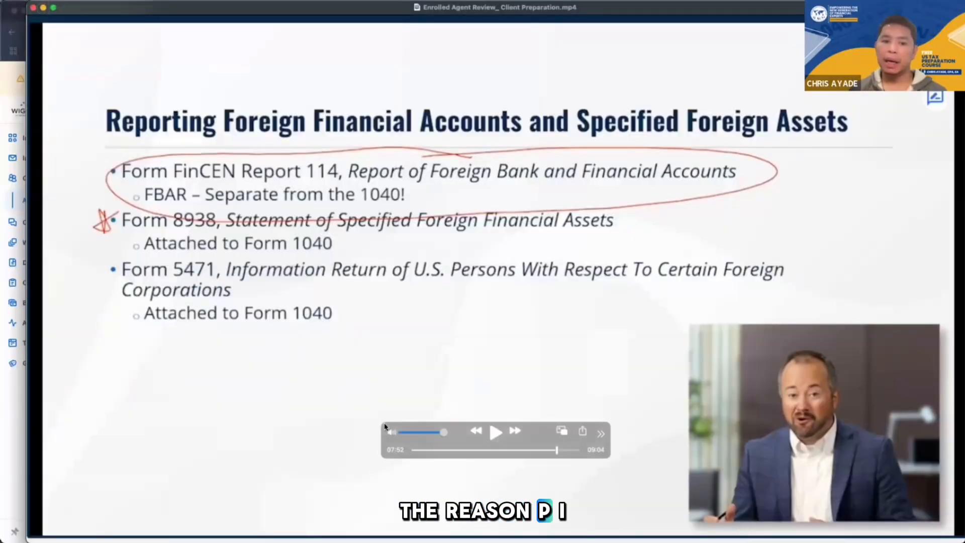
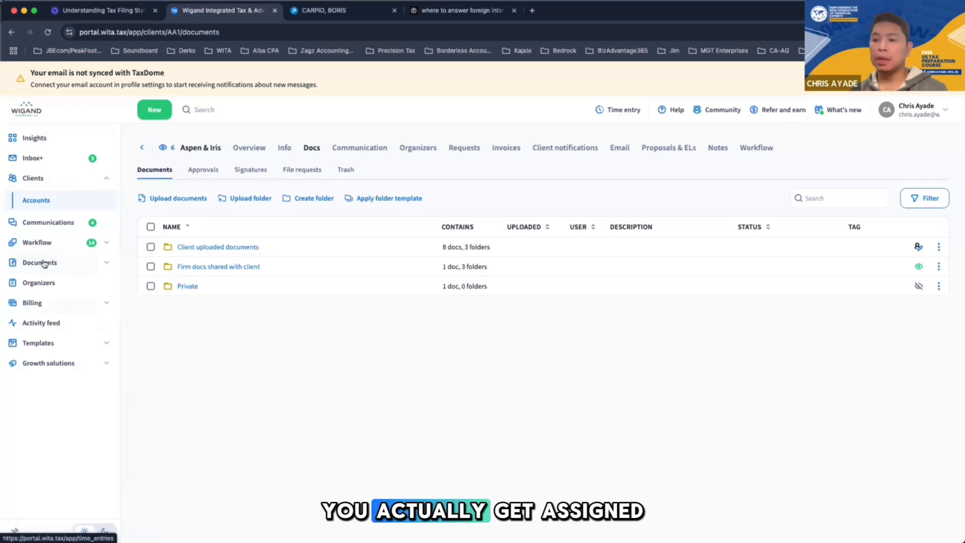
View the pending workflow tasks, the jobs in progress and the Inbox+ notifications in TaxDome
{"action": "left_click", "coordinate": [43, 244]}
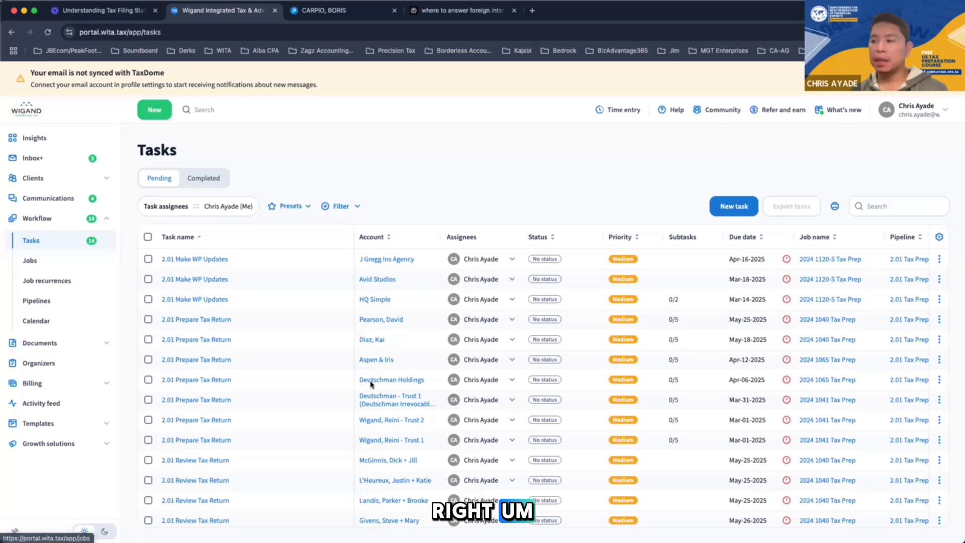
{"action": "left_click", "coordinate": [545, 340]}
{"action": "left_click", "coordinate": [439, 407]}
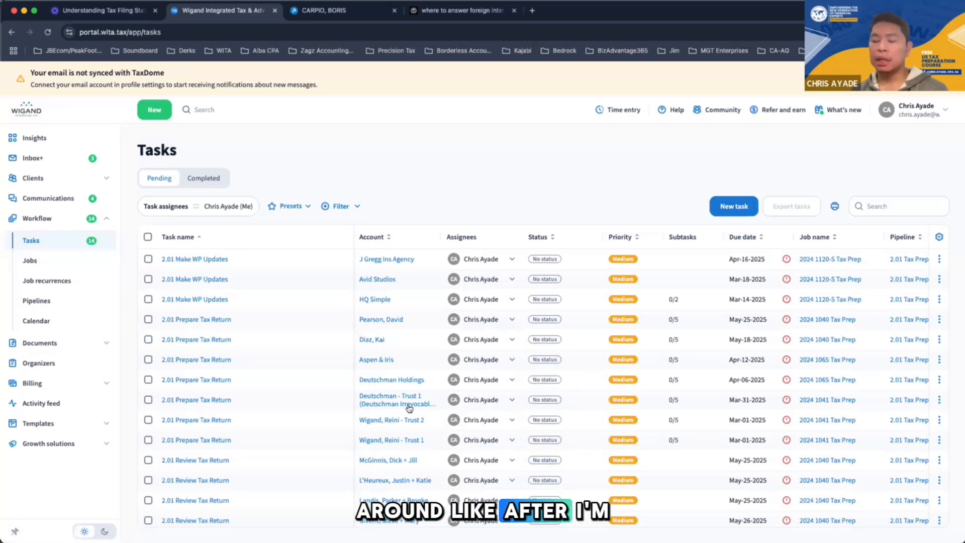
{"action": "scroll", "coordinate": [410, 407], "scroll_direction": "down", "scroll_amount": 1}
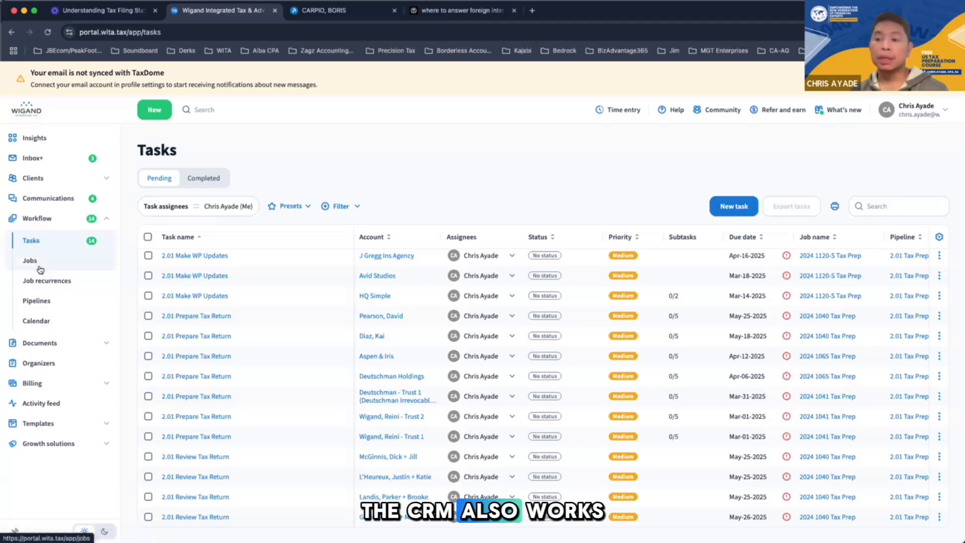
{"action": "left_click", "coordinate": [40, 270]}
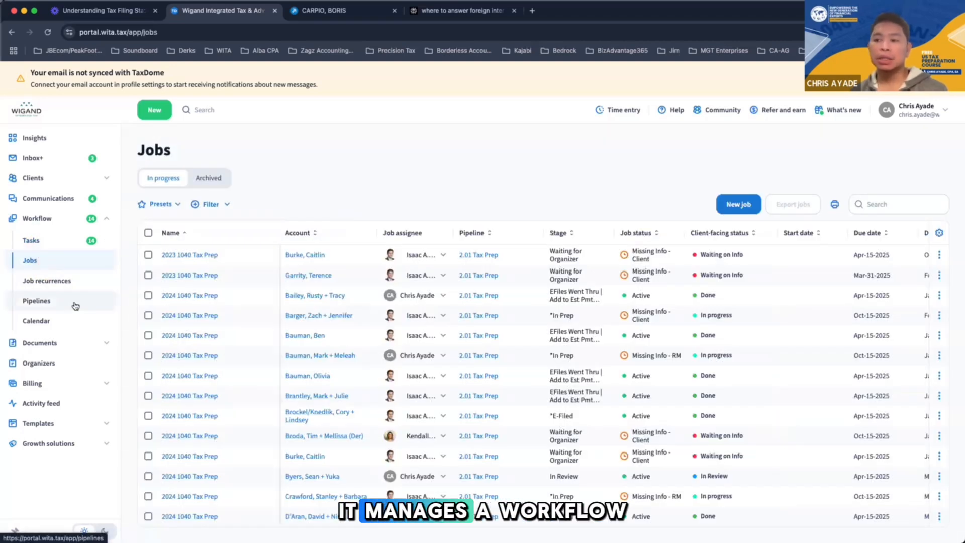
{"action": "left_click", "coordinate": [42, 165]}
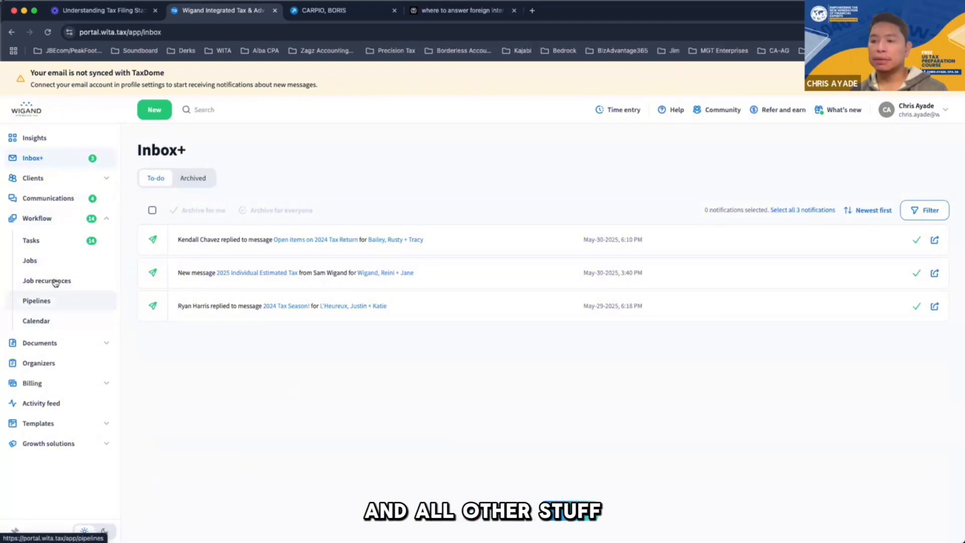
Switch to the married couple's 1040 return, check it, and enlarge the window holding the single filer's Form 1040
{"action": "left_click", "coordinate": [314, 11]}
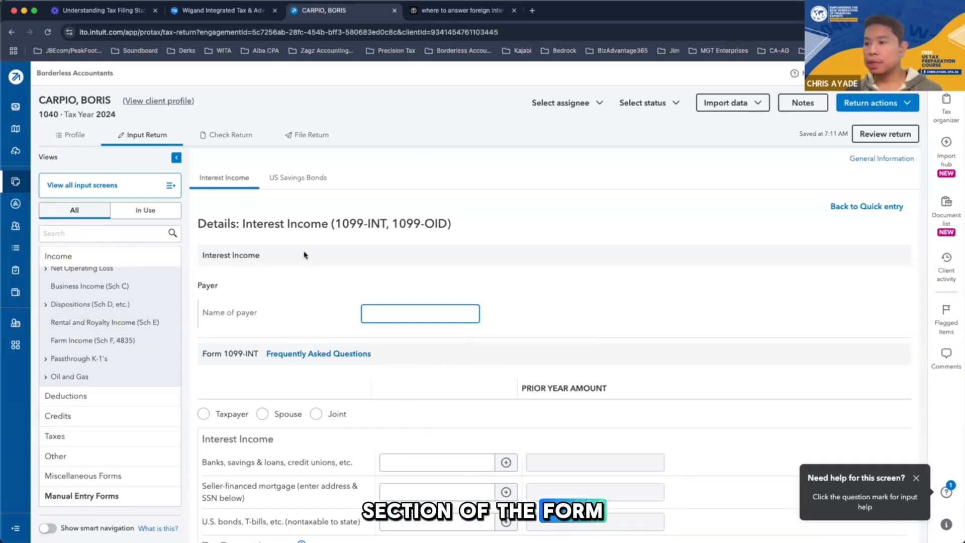
{"action": "left_click", "coordinate": [227, 134]}
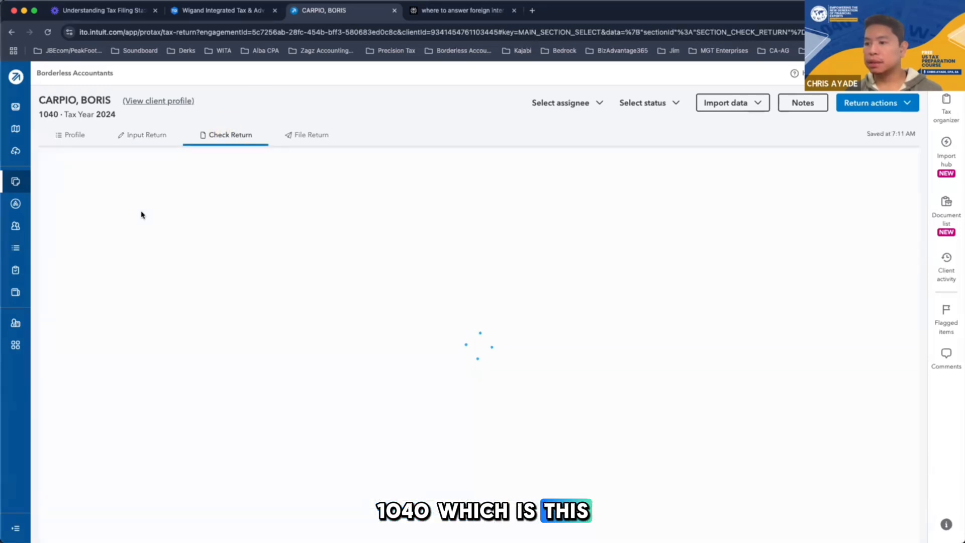
{"action": "key", "text": "ctrl+Up"}
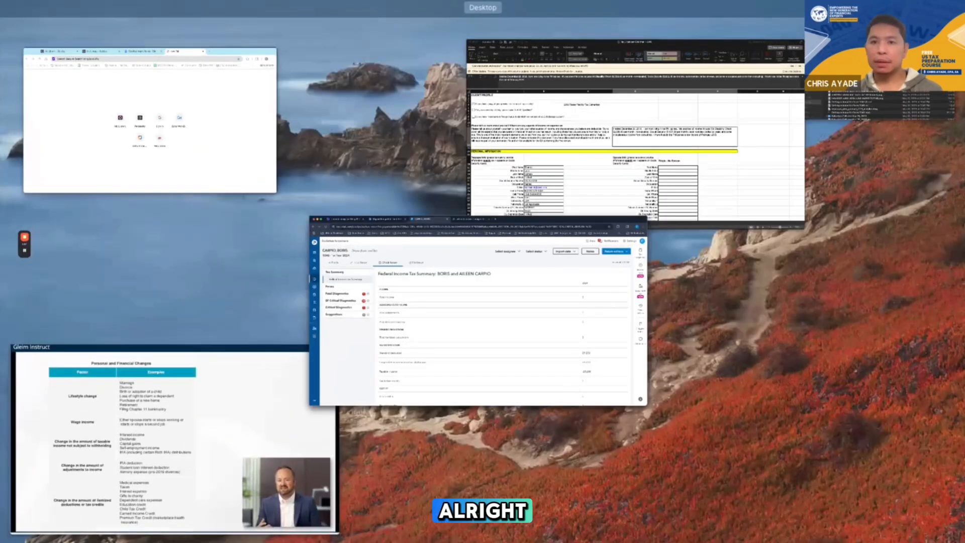
{"action": "key", "text": "ctrl+Up"}
{"action": "left_click_drag", "start_coordinate": [0, 23], "coordinate": [613, 69]}
{"action": "double_click", "coordinate": [613, 69]}
Highlight the heading and taxpayer information section of Form 1040, and open the return's Client Information input screen
{"action": "left_click_drag", "start_coordinate": [226, 209], "coordinate": [685, 349]}
{"action": "left_click", "coordinate": [685, 350]}
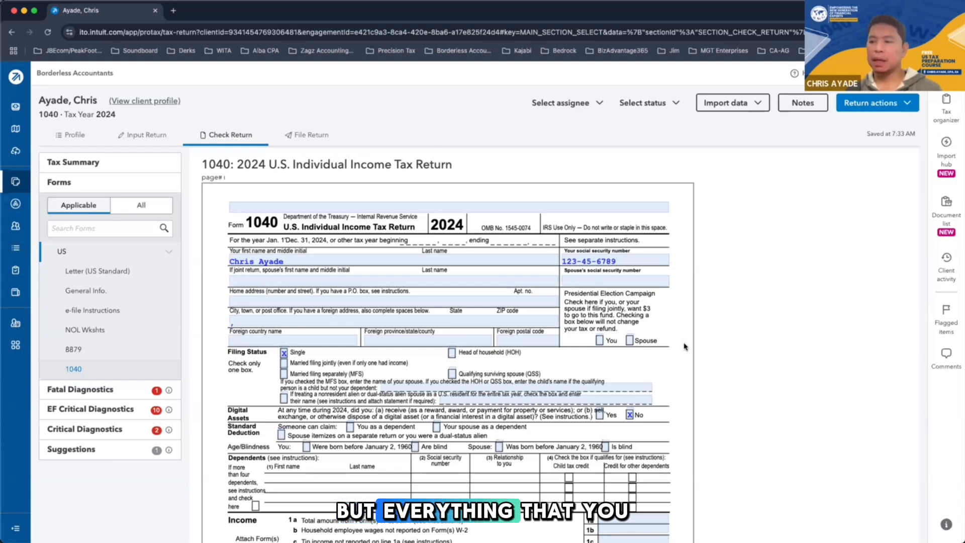
{"action": "left_click_drag", "start_coordinate": [225, 223], "coordinate": [663, 342]}
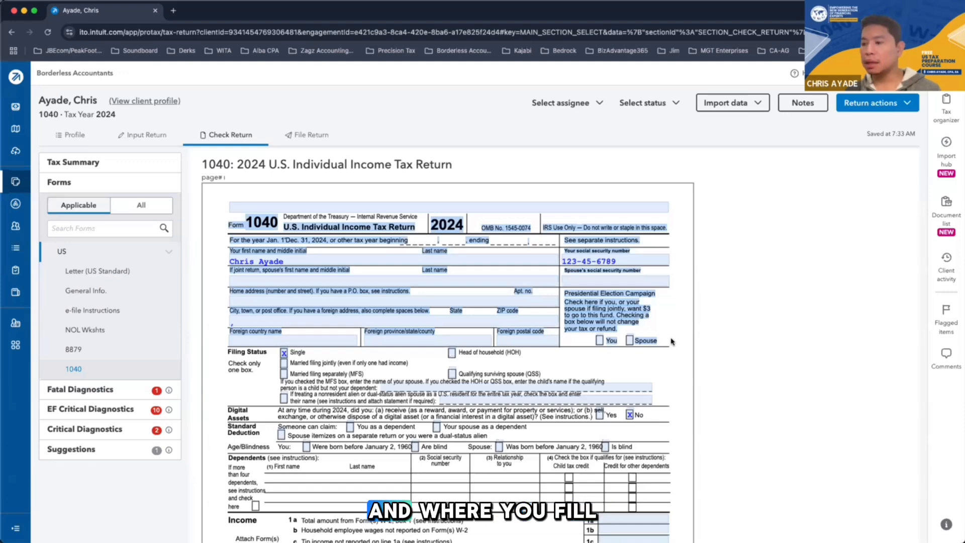
{"action": "left_click", "coordinate": [672, 342]}
{"action": "left_click_drag", "start_coordinate": [668, 346], "coordinate": [313, 221]}
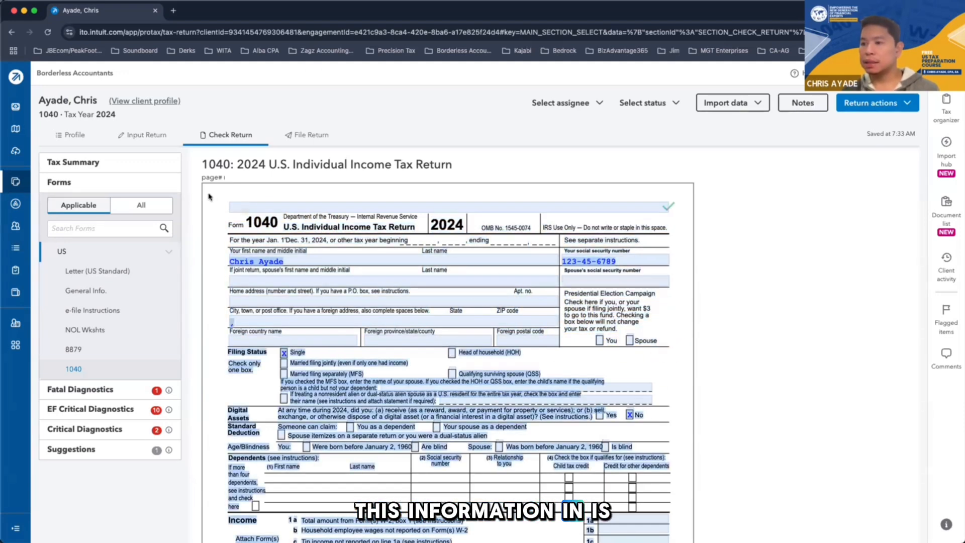
{"action": "left_click", "coordinate": [162, 139]}
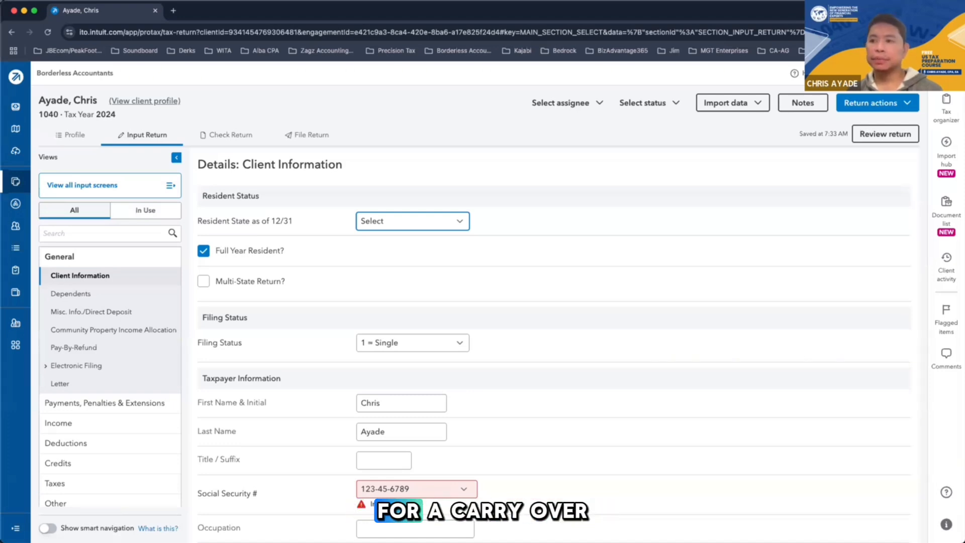
Open perplexity.ai in a new browser tab
{"action": "left_click", "coordinate": [173, 11]}
{"action": "type", "text": "perplexity.ai"}
{"action": "key", "text": "Return"}
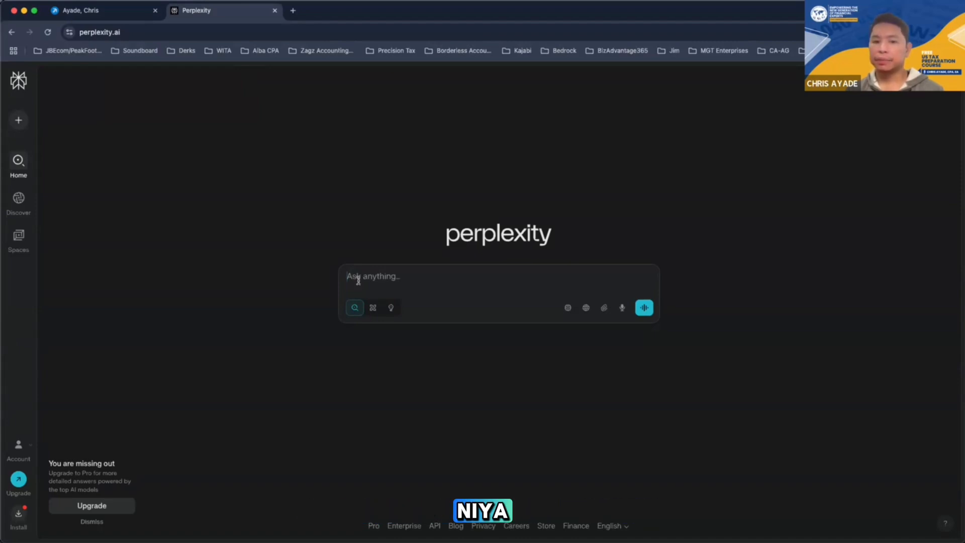
Ask Perplexity "what form to look for carry over losses"
{"action": "type", "text": "where"}
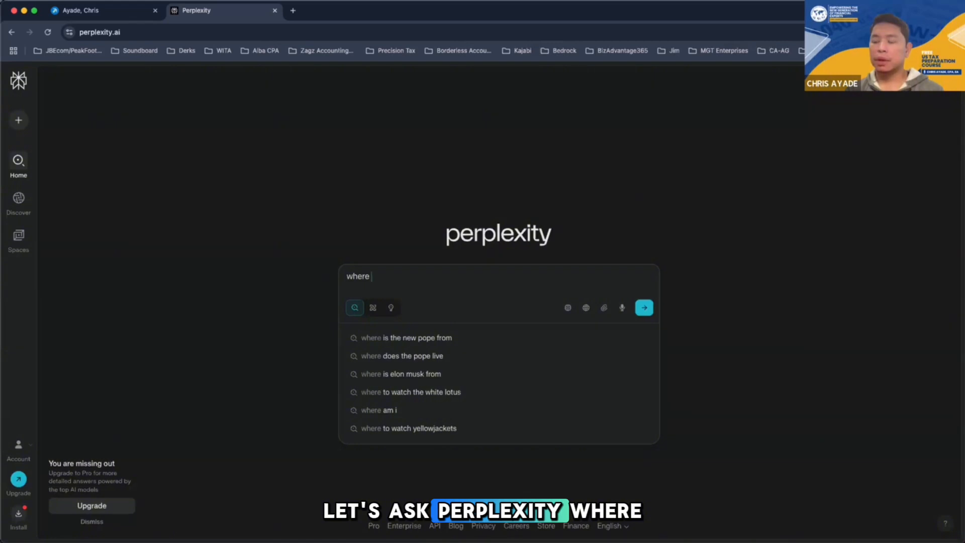
{"action": "key", "text": "BackSpace"}
{"action": "key", "text": "BackSpace"}
{"action": "key", "text": "BackSpace"}
{"action": "key", "text": "BackSpace"}
{"action": "type", "text": "at form to "}
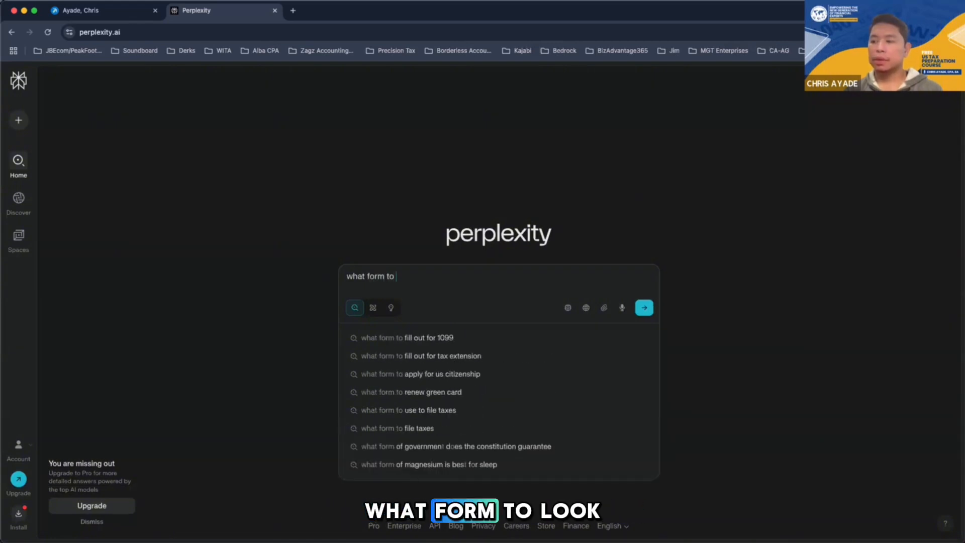
{"action": "type", "text": "look at"}
{"action": "key", "text": "BackSpace"}
{"action": "key", "text": "BackSpace"}
{"action": "key", "text": "BackSpace"}
{"action": "type", "text": "f"}
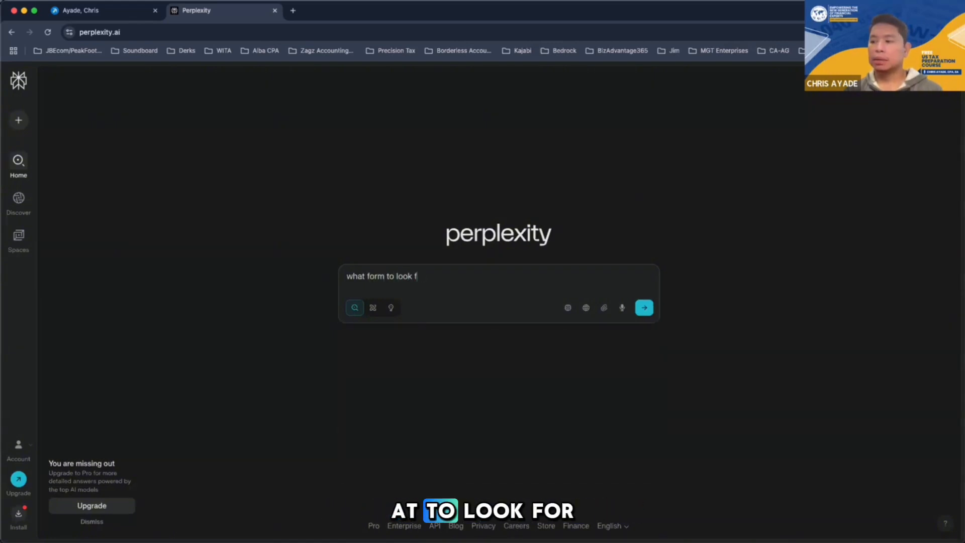
{"action": "type", "text": "or carry ov"}
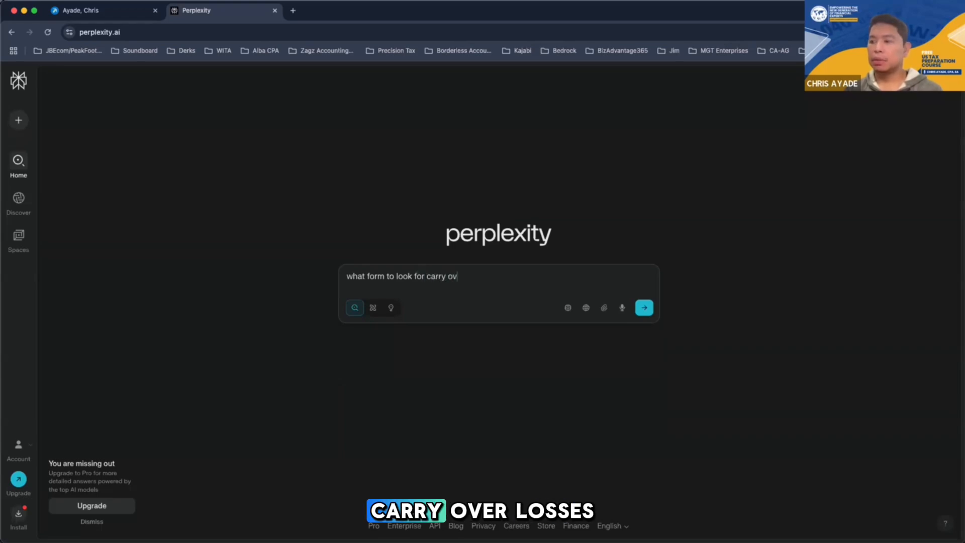
{"action": "type", "text": "er losses"}
{"action": "key", "text": "Return"}
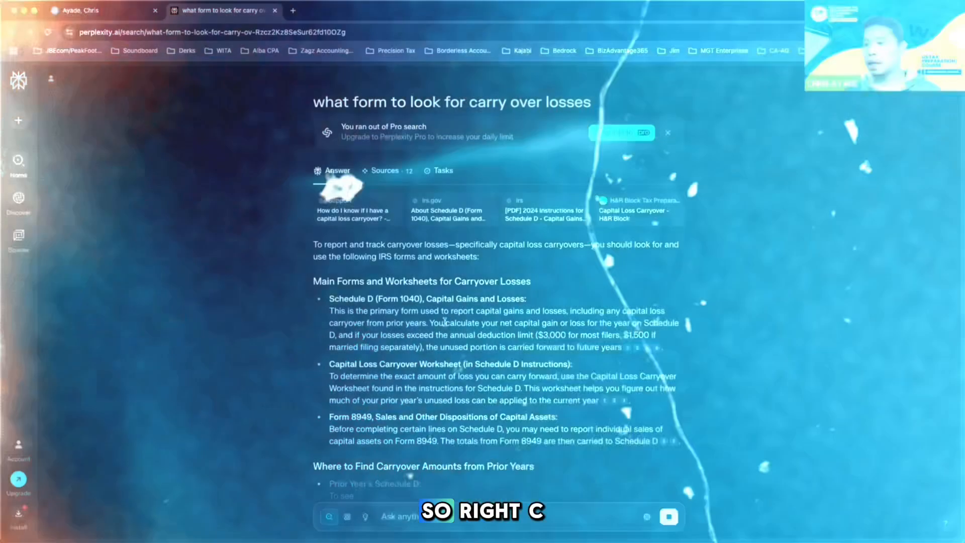
Review the answer about carryover loss forms and ask the follow-up "what about for business losses?"
{"action": "scroll", "coordinate": [338, 269], "scroll_direction": "down", "scroll_amount": 2}
{"action": "scroll", "coordinate": [425, 308], "scroll_direction": "down", "scroll_amount": 1}
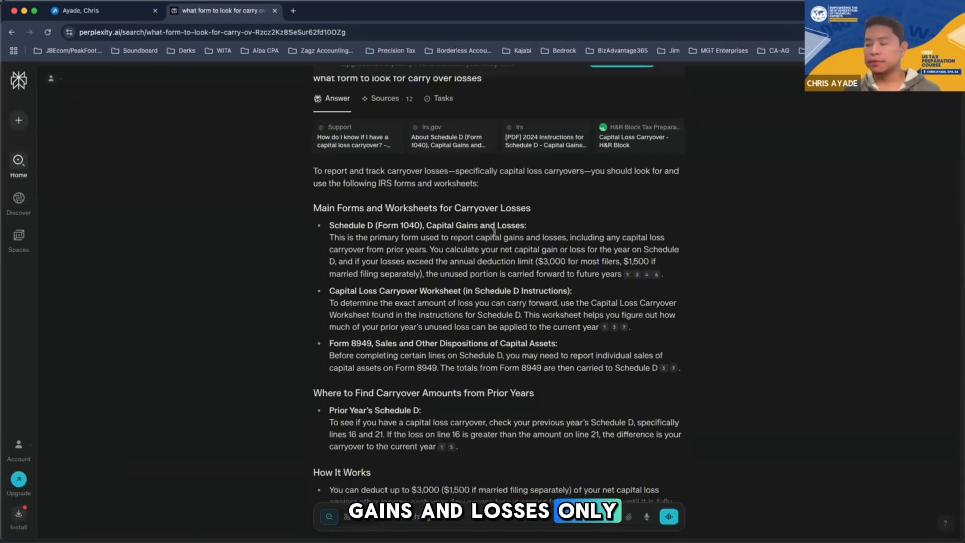
{"action": "scroll", "coordinate": [515, 312], "scroll_direction": "down", "scroll_amount": 1}
{"action": "scroll", "coordinate": [515, 313], "scroll_direction": "down", "scroll_amount": 4}
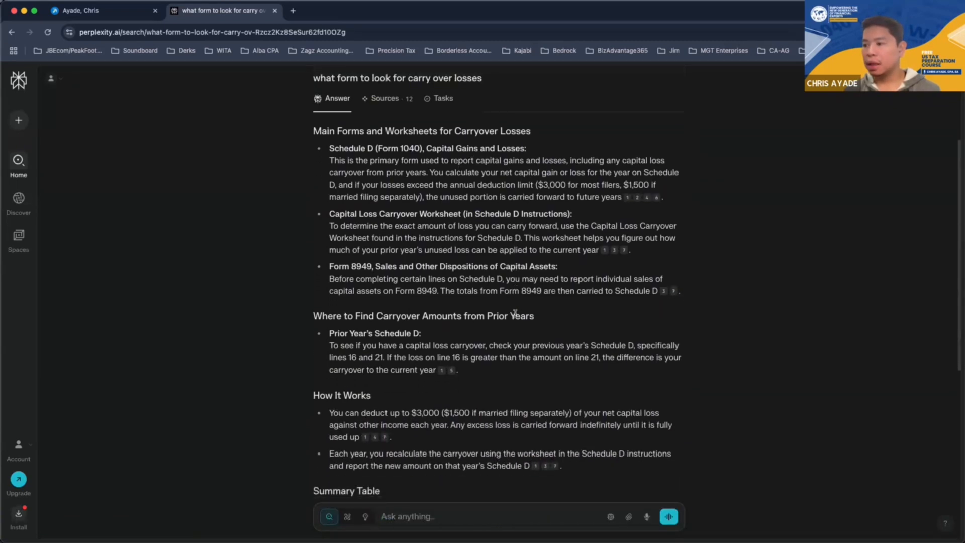
{"action": "scroll", "coordinate": [515, 316], "scroll_direction": "up", "scroll_amount": 5}
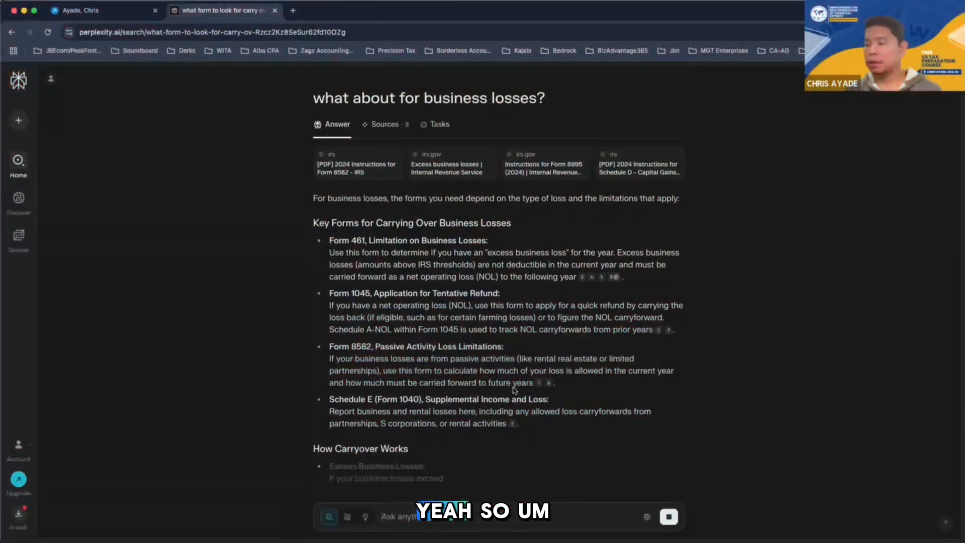
Examine the forms for carrying over business losses, highlighting the number of the Limitation on Business Losses form
{"action": "double_click", "coordinate": [356, 240]}
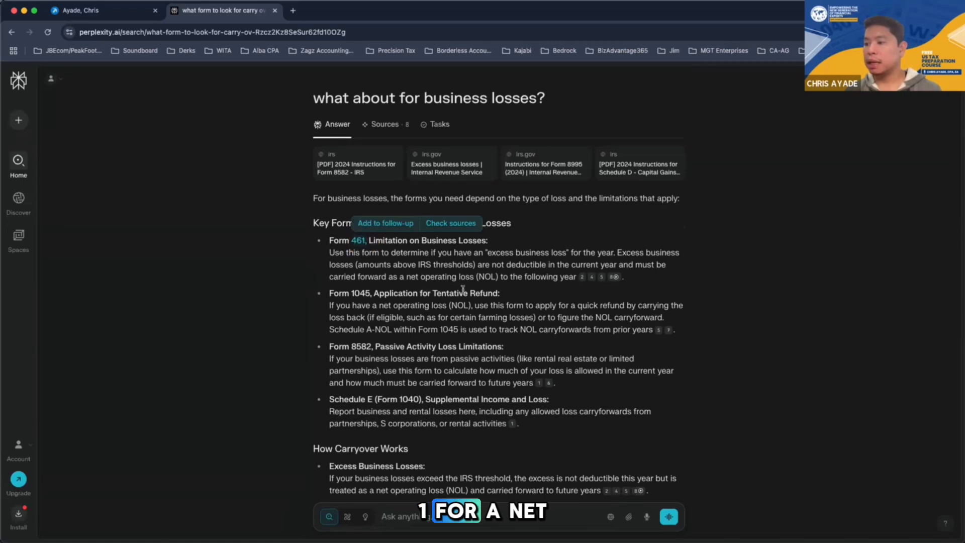
{"action": "scroll", "coordinate": [463, 288], "scroll_direction": "up", "scroll_amount": 5}
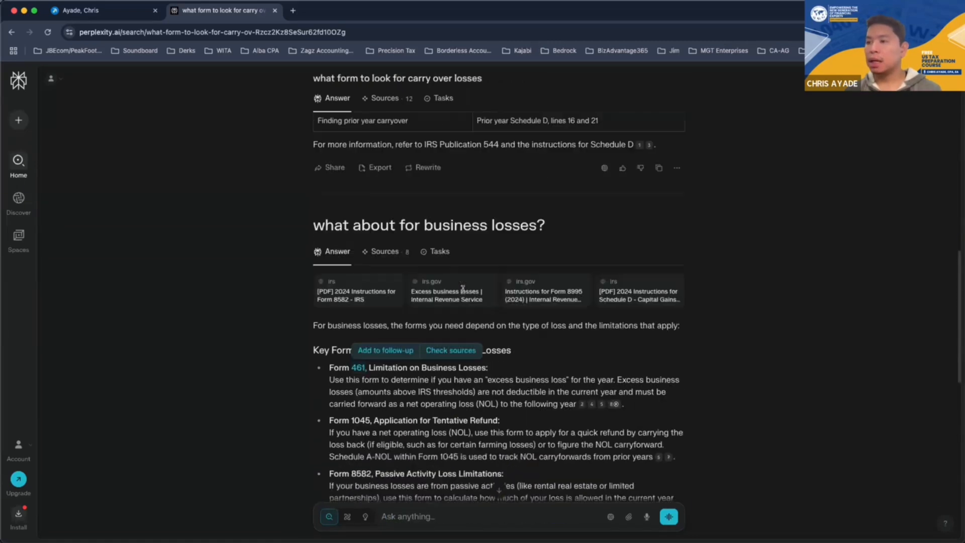
{"action": "scroll", "coordinate": [462, 288], "scroll_direction": "up", "scroll_amount": 3}
{"action": "scroll", "coordinate": [402, 351], "scroll_direction": "down", "scroll_amount": 5}
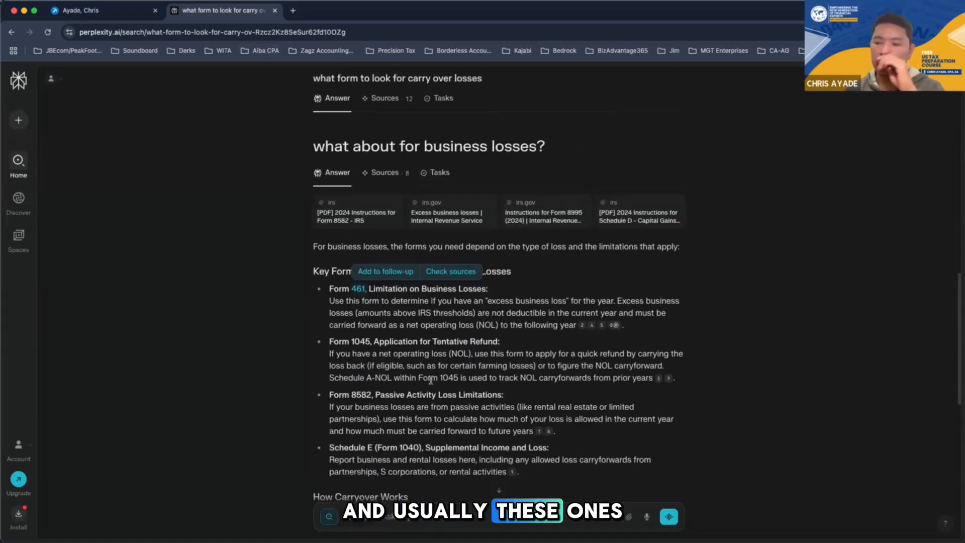
{"action": "scroll", "coordinate": [431, 381], "scroll_direction": "down", "scroll_amount": 1}
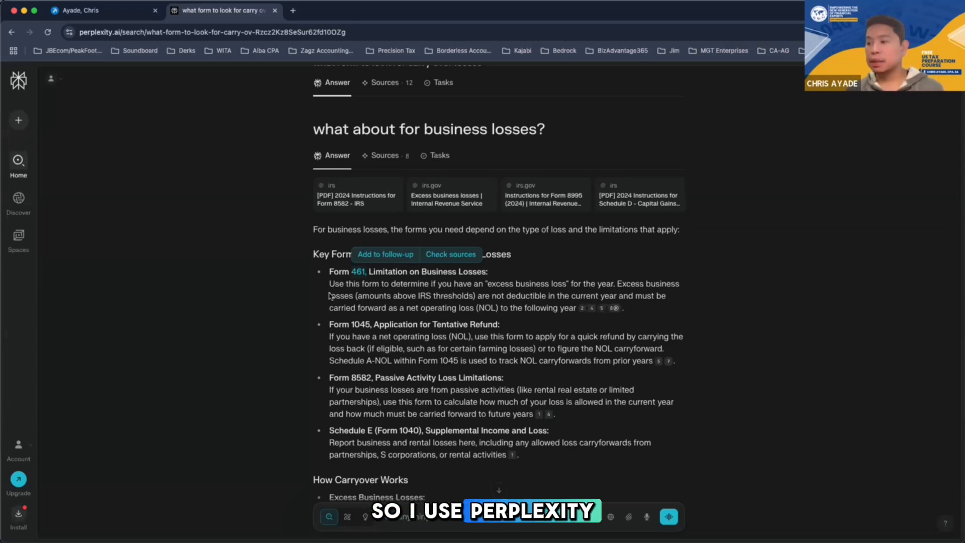
{"action": "scroll", "coordinate": [331, 413], "scroll_direction": "down", "scroll_amount": 4}
{"action": "scroll", "coordinate": [331, 413], "scroll_direction": "up", "scroll_amount": 6}
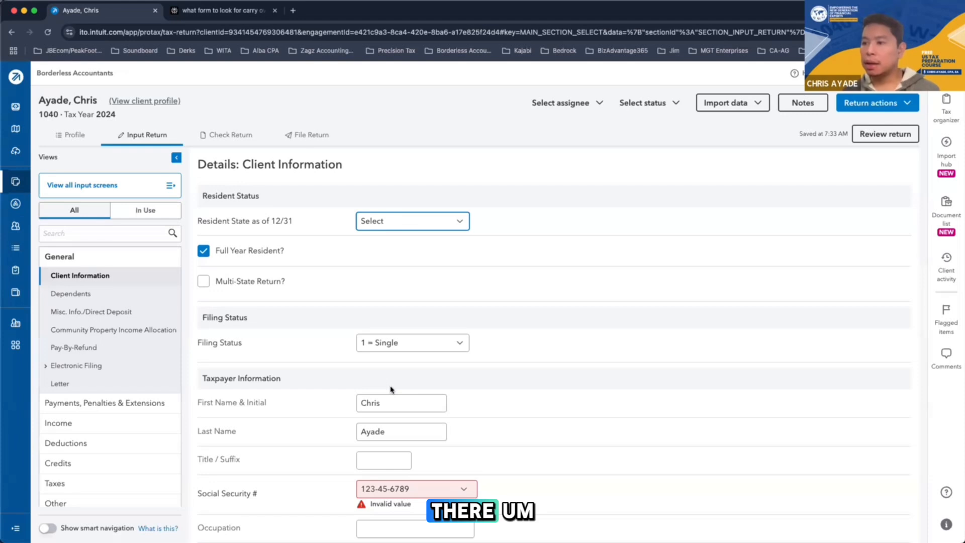
Return to the single filer's tax return and display its Form 1040 among the applicable forms
{"action": "left_click", "coordinate": [239, 144]}
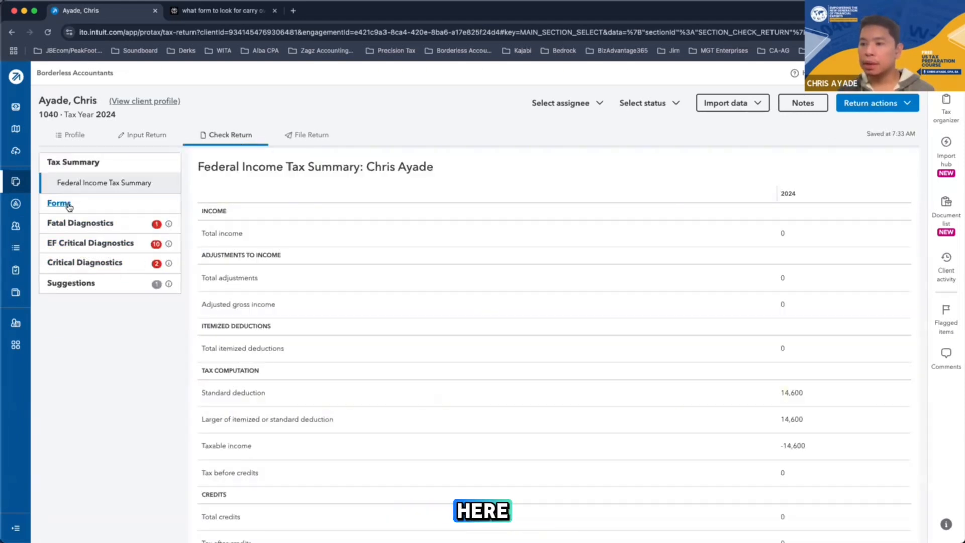
{"action": "left_click", "coordinate": [59, 204]}
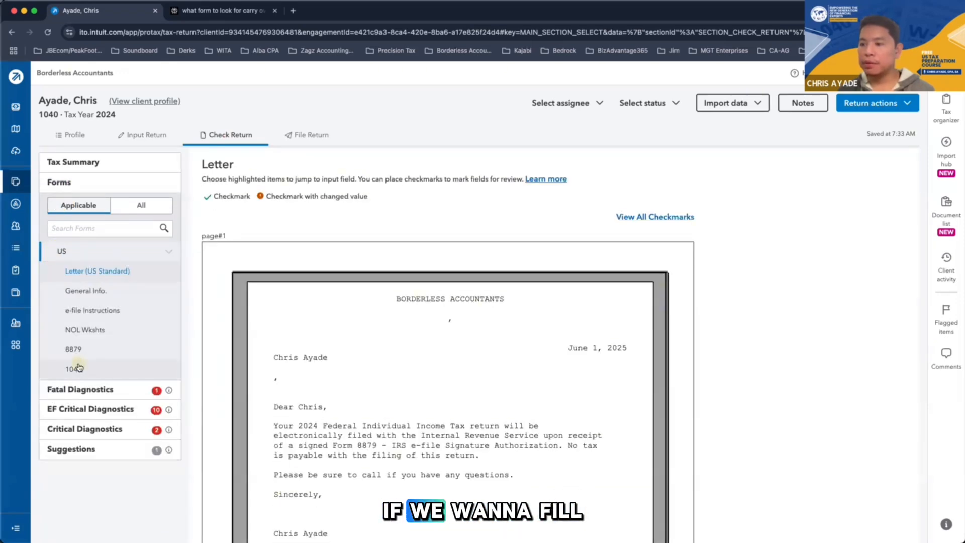
{"action": "left_click", "coordinate": [74, 369]}
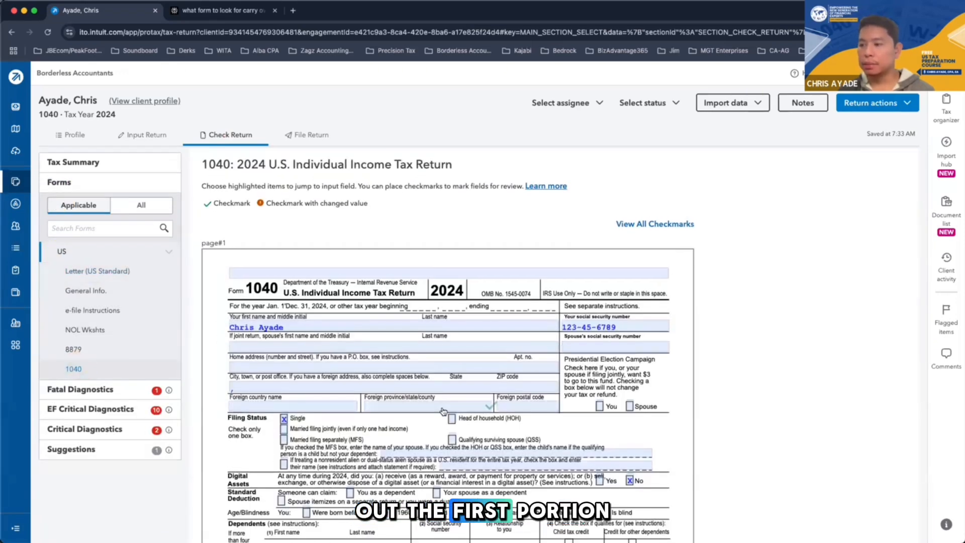
Set the Resident State as of 12/31 to CA in the return's Client Information inputs
{"action": "left_click", "coordinate": [143, 135]}
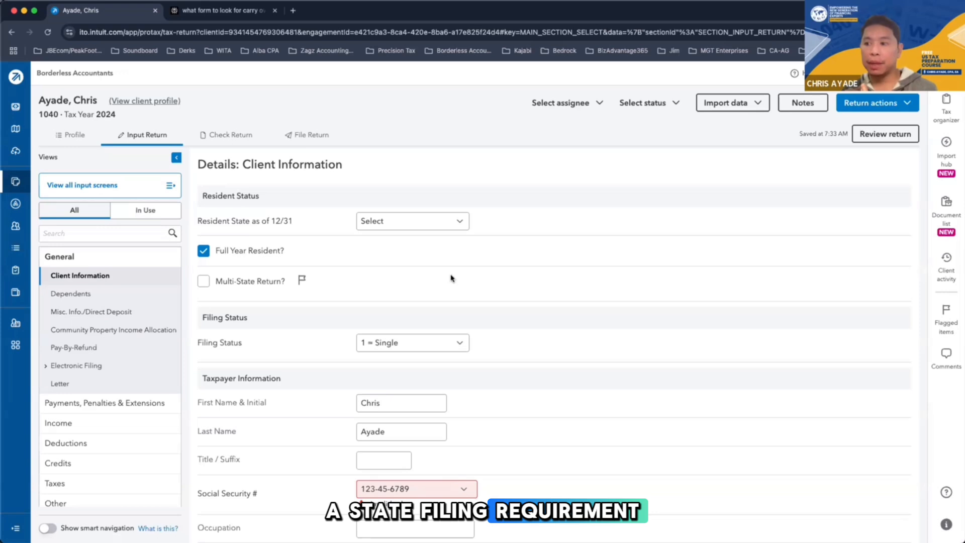
{"action": "left_click", "coordinate": [451, 223]}
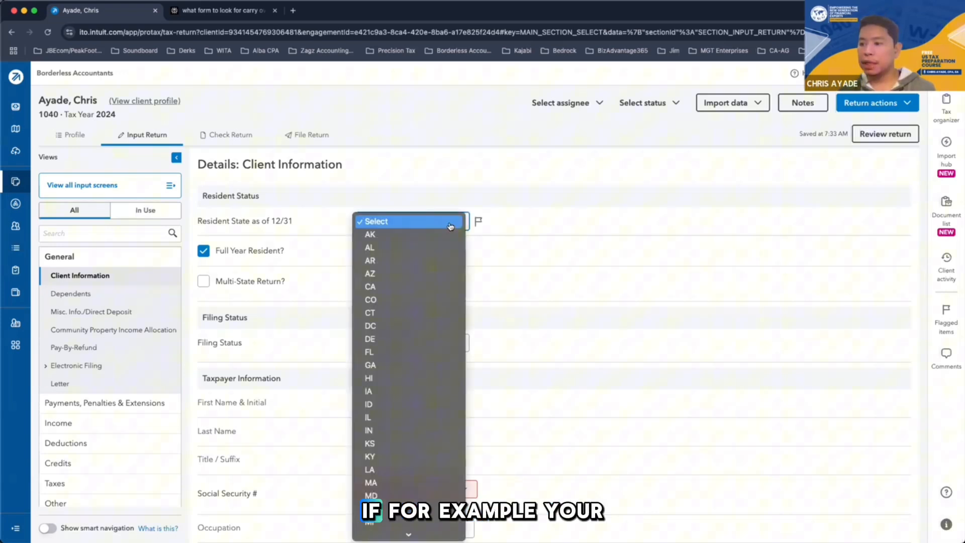
{"action": "left_click", "coordinate": [385, 287]}
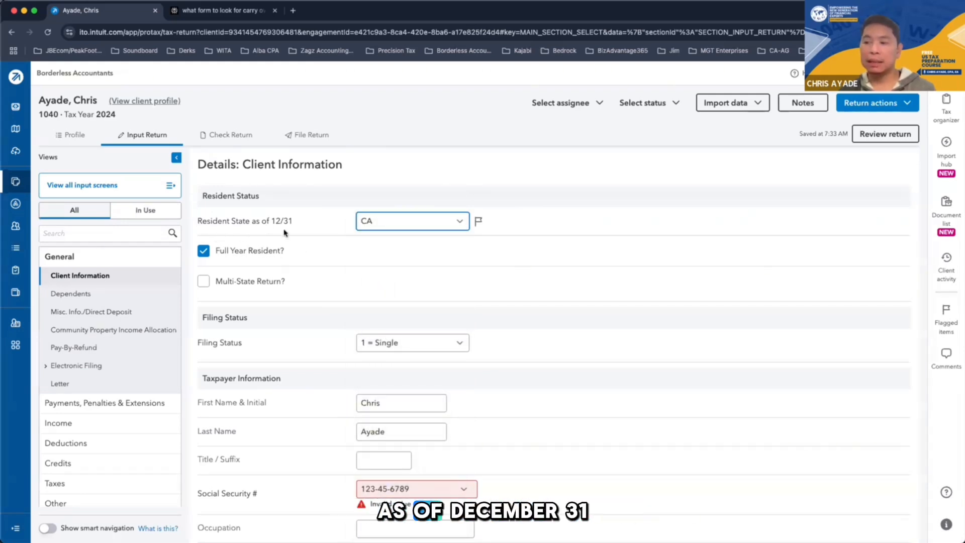
{"action": "left_click", "coordinate": [428, 224]}
{"action": "left_click", "coordinate": [427, 224]}
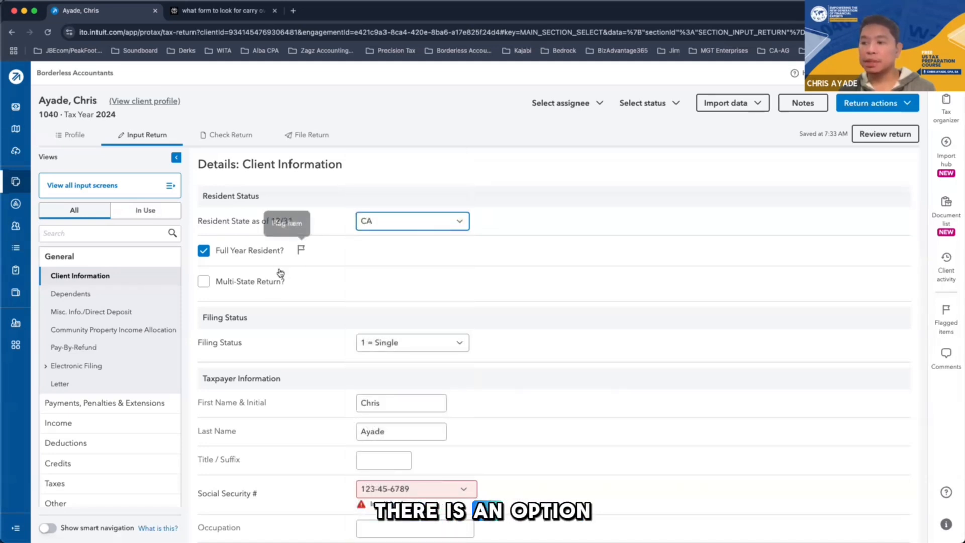
{"action": "scroll", "coordinate": [269, 289], "scroll_direction": "down", "scroll_amount": 1}
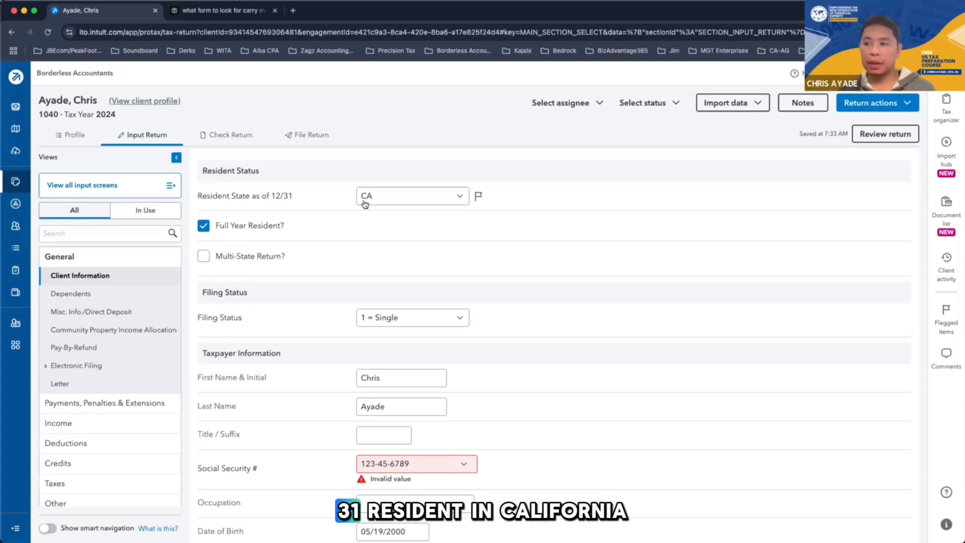
{"action": "left_click", "coordinate": [384, 200]}
{"action": "left_click", "coordinate": [384, 196]}
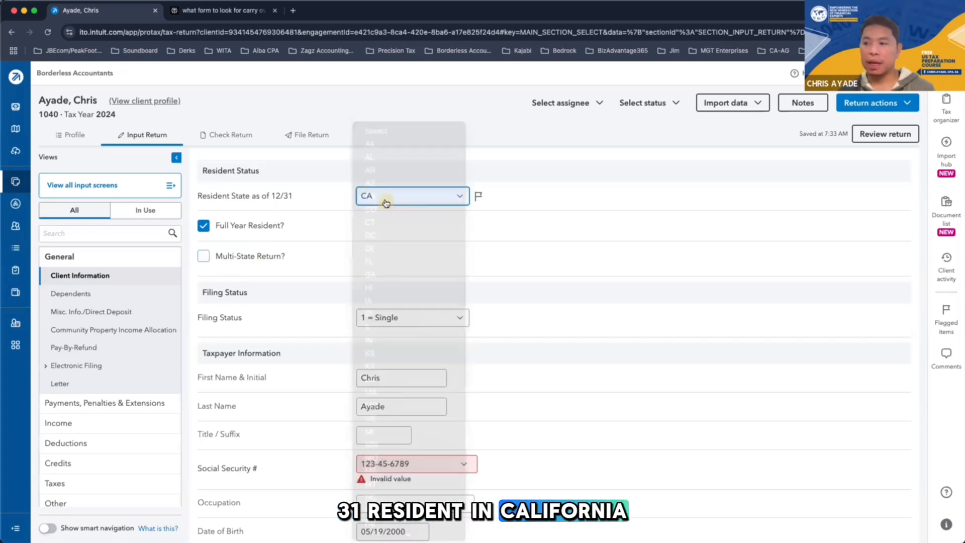
Try marking the client as a Multi-State Return filer instead of a Full Year Resident, and restore the original residency options
{"action": "left_click", "coordinate": [202, 256]}
{"action": "left_click", "coordinate": [205, 227]}
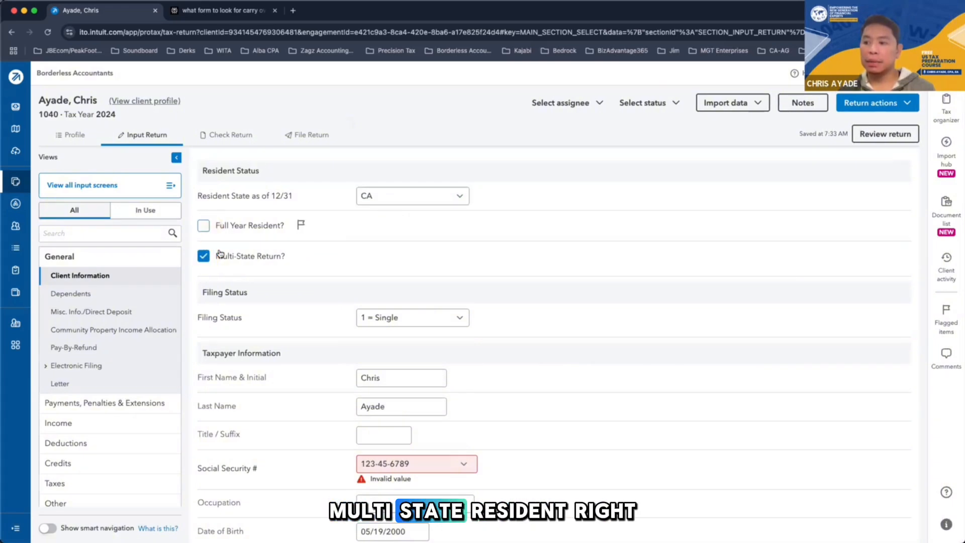
{"action": "left_click", "coordinate": [261, 263]}
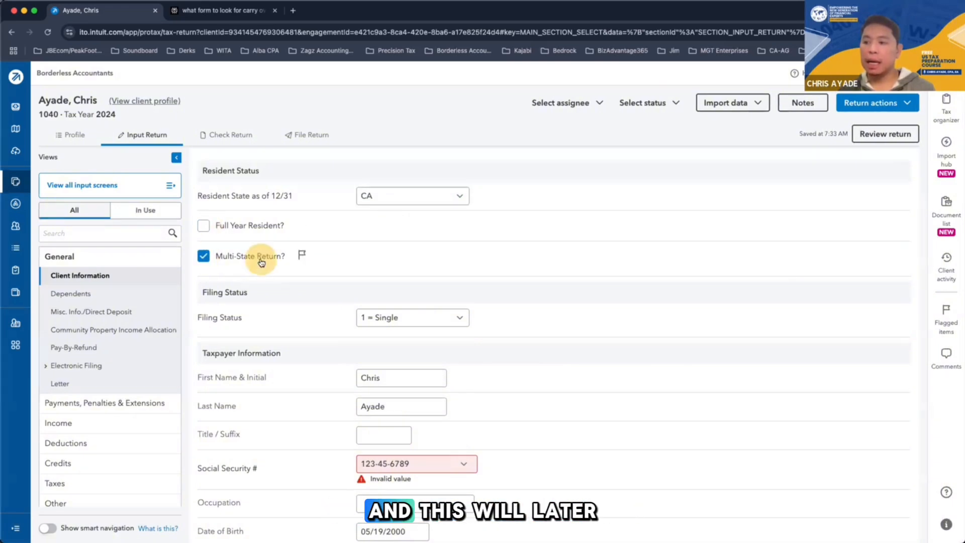
{"action": "left_click", "coordinate": [255, 262]}
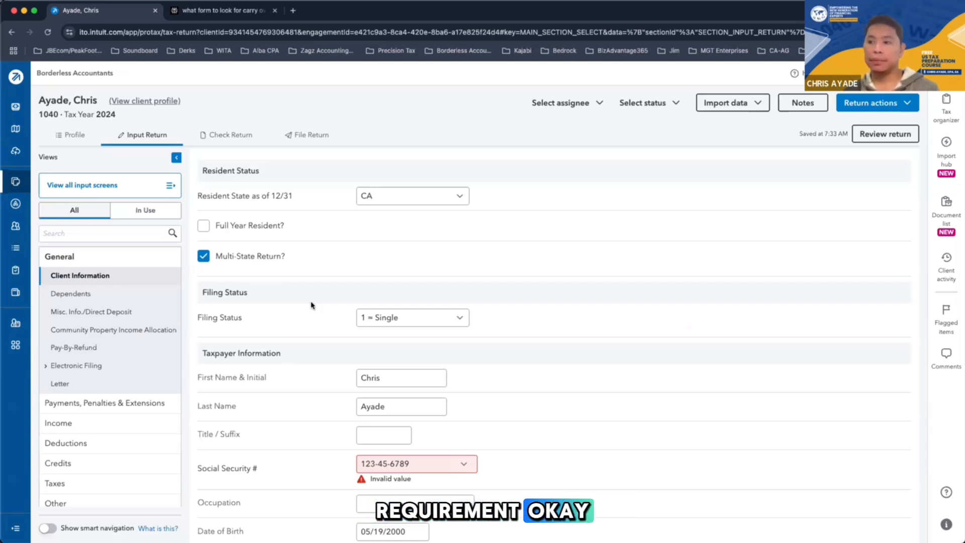
{"action": "left_click", "coordinate": [203, 258]}
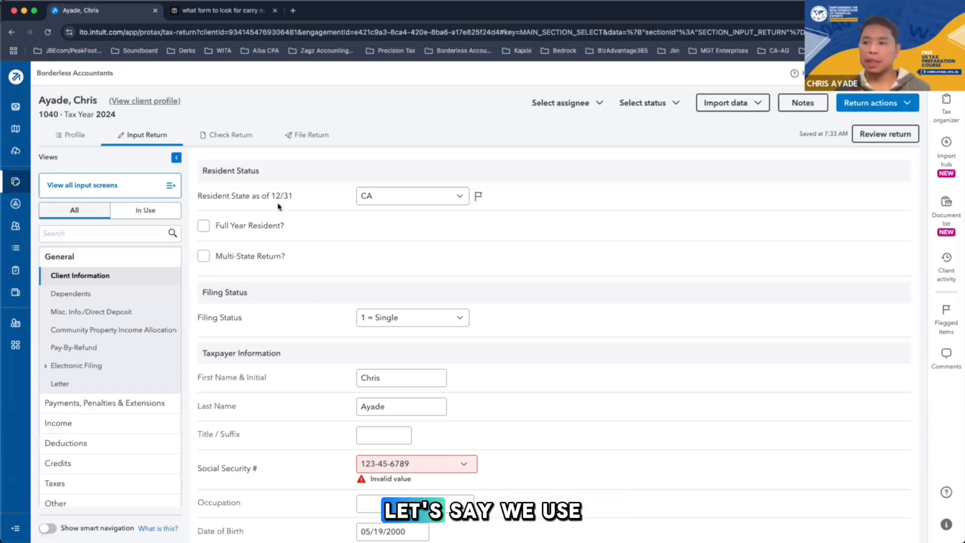
{"action": "left_click", "coordinate": [216, 226]}
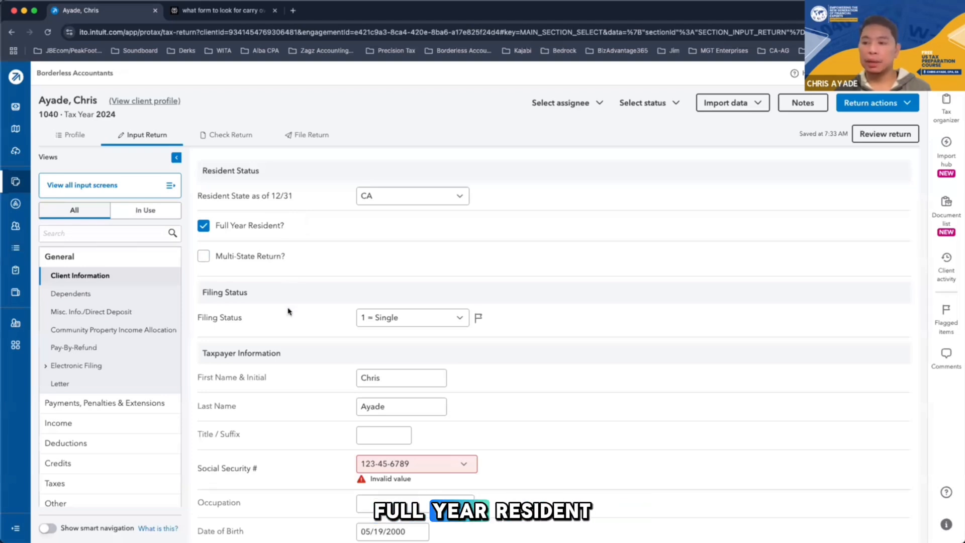
Set the taxpayer's Occupation to Accountant, keeping the current changes when the version conflict comes up
{"action": "scroll", "coordinate": [403, 278], "scroll_direction": "down", "scroll_amount": 3}
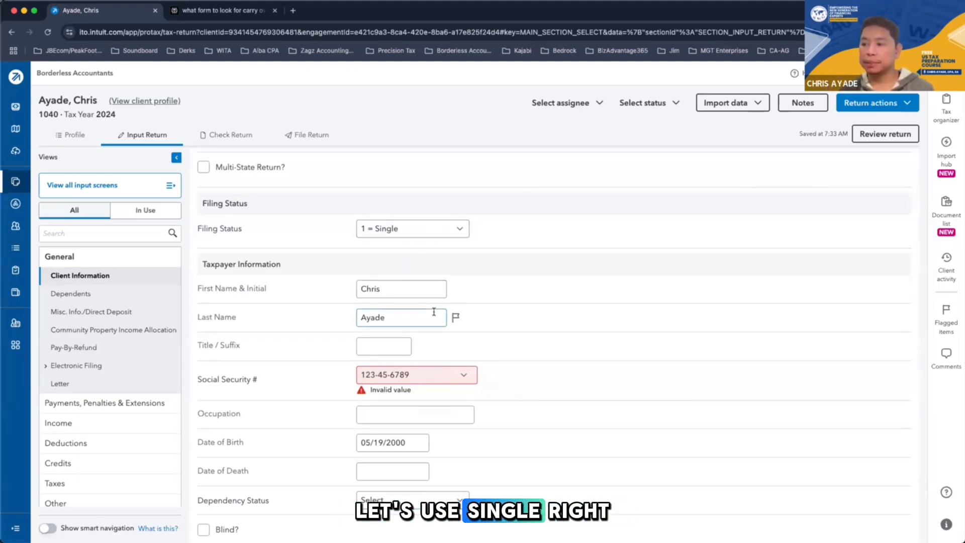
{"action": "scroll", "coordinate": [438, 327], "scroll_direction": "down", "scroll_amount": 2}
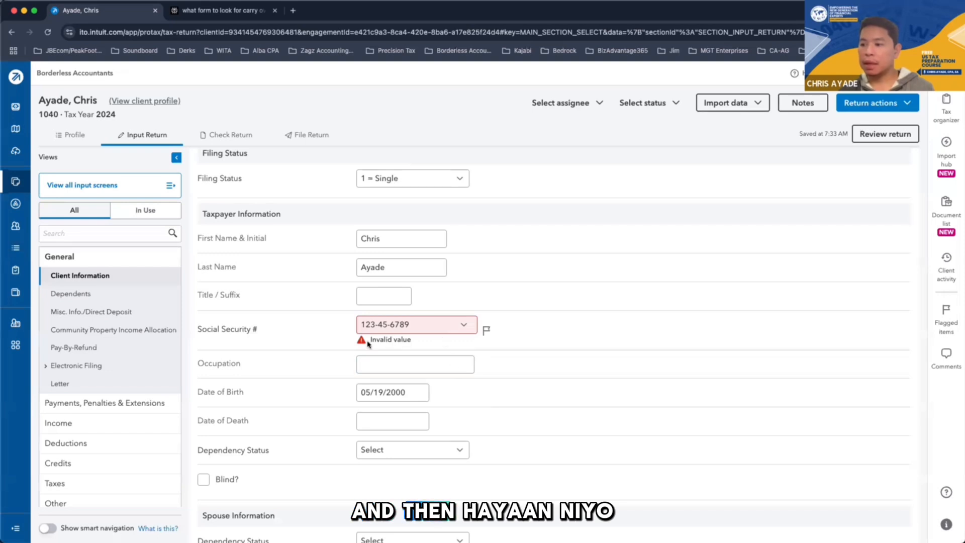
{"action": "scroll", "coordinate": [453, 362], "scroll_direction": "down", "scroll_amount": 2}
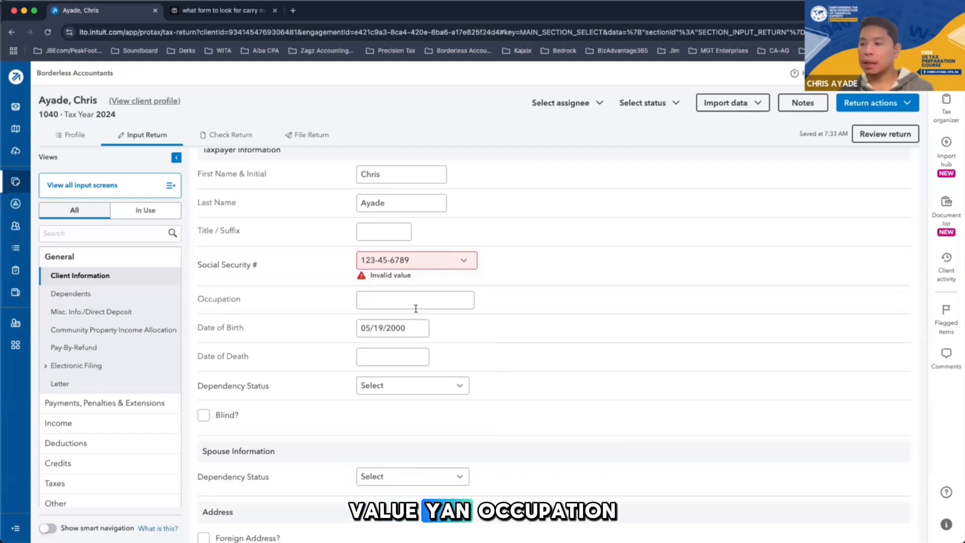
{"action": "left_click", "coordinate": [415, 300]}
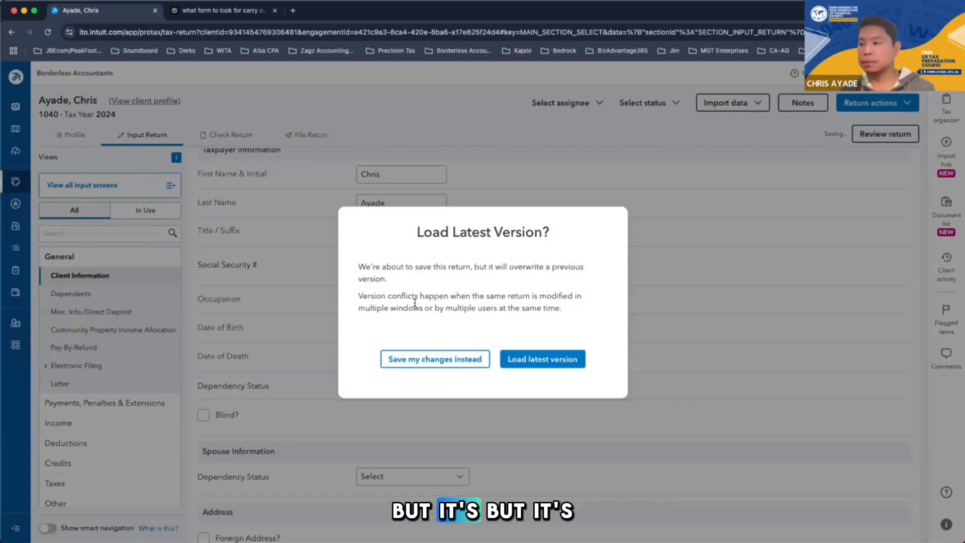
{"action": "left_click", "coordinate": [449, 359]}
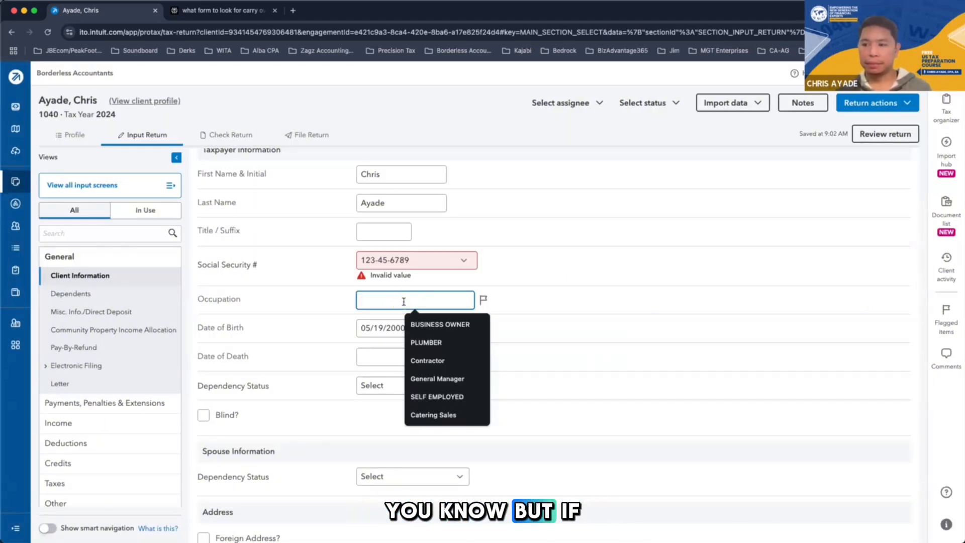
{"action": "left_click", "coordinate": [426, 324]}
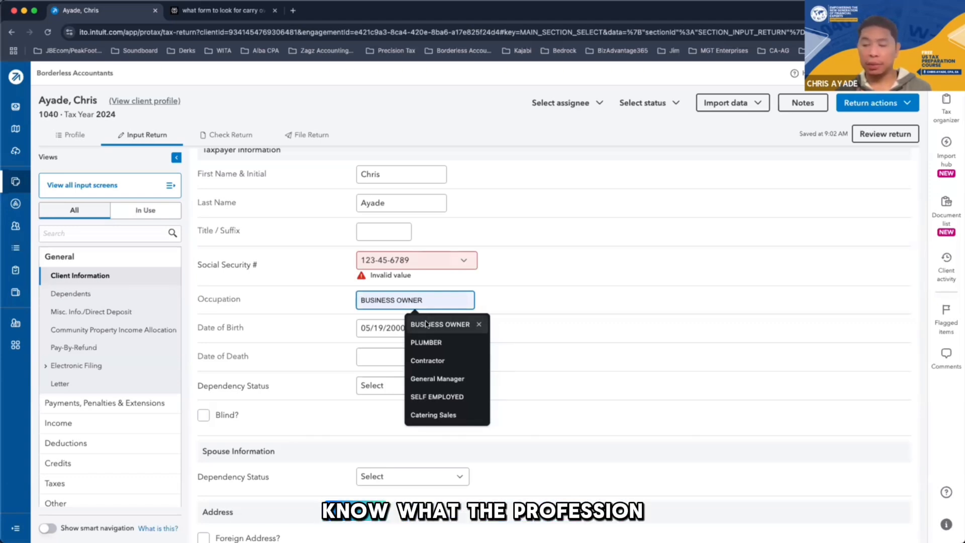
{"action": "left_click", "coordinate": [416, 292]}
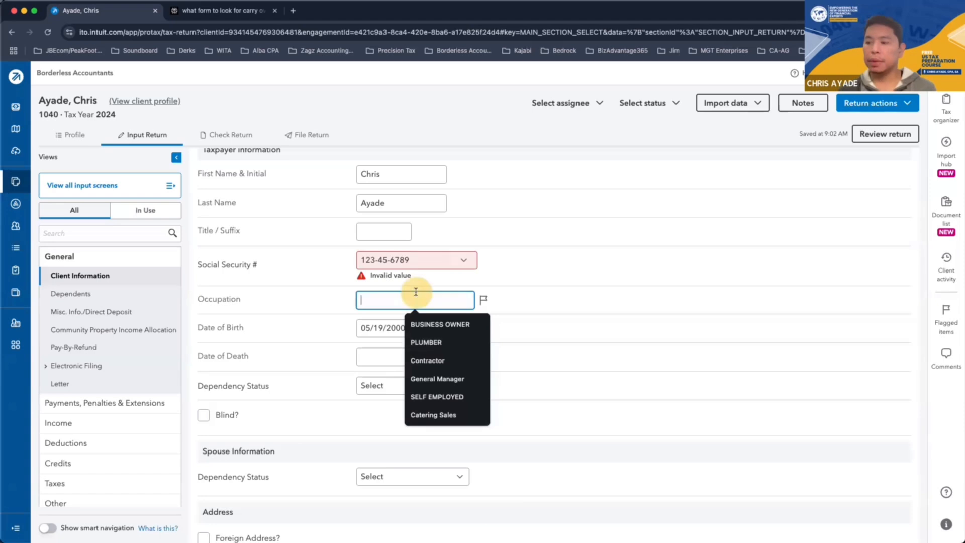
{"action": "type", "text": "a"}
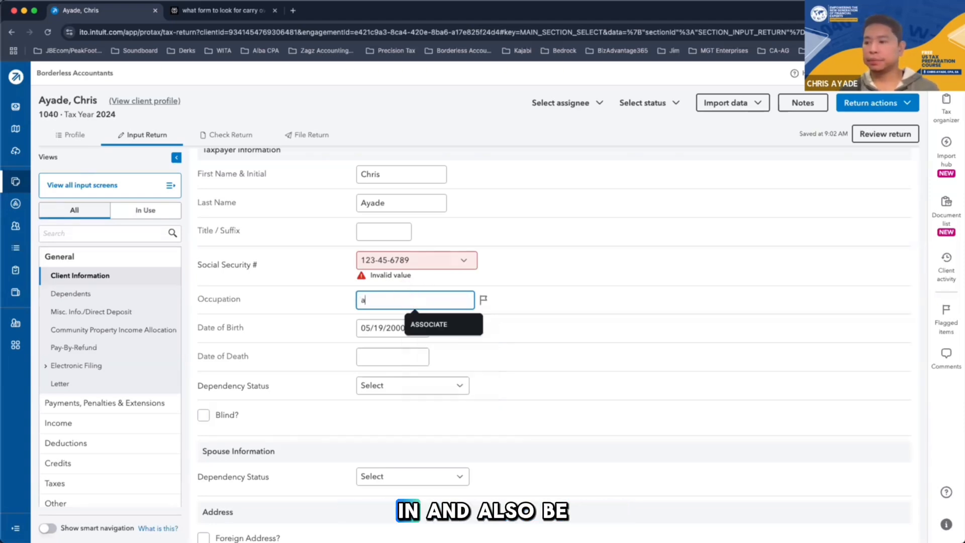
{"action": "type", "text": "ccountant"}
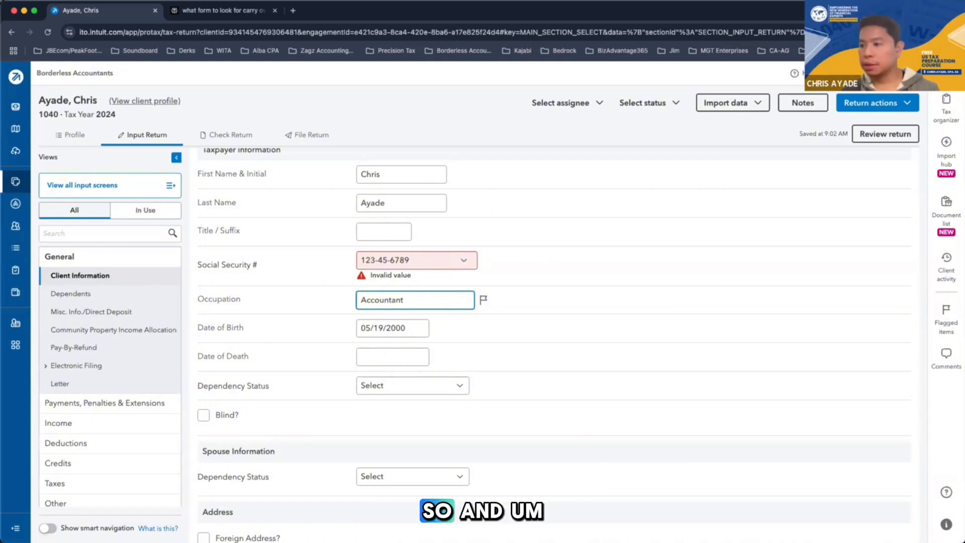
Examine the taxpayer's Dependency Status options and leave the status unselected
{"action": "scroll", "coordinate": [431, 295], "scroll_direction": "down", "scroll_amount": 3}
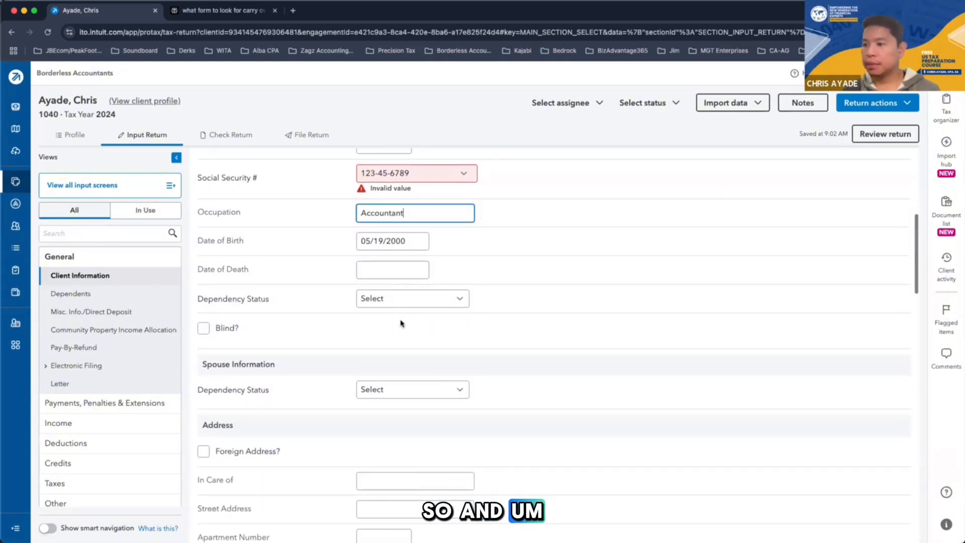
{"action": "scroll", "coordinate": [429, 342], "scroll_direction": "down", "scroll_amount": 2}
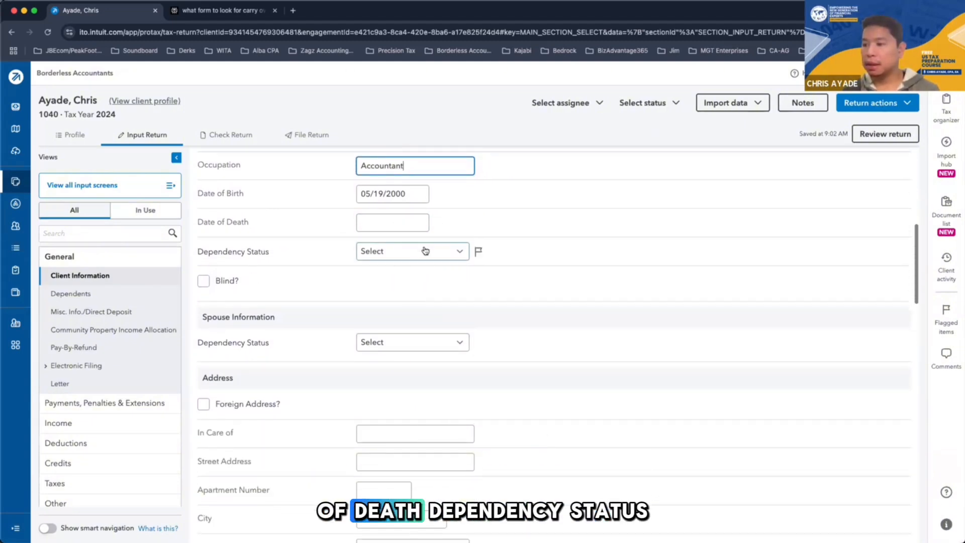
{"action": "left_click", "coordinate": [425, 251]}
{"action": "left_click", "coordinate": [486, 292]}
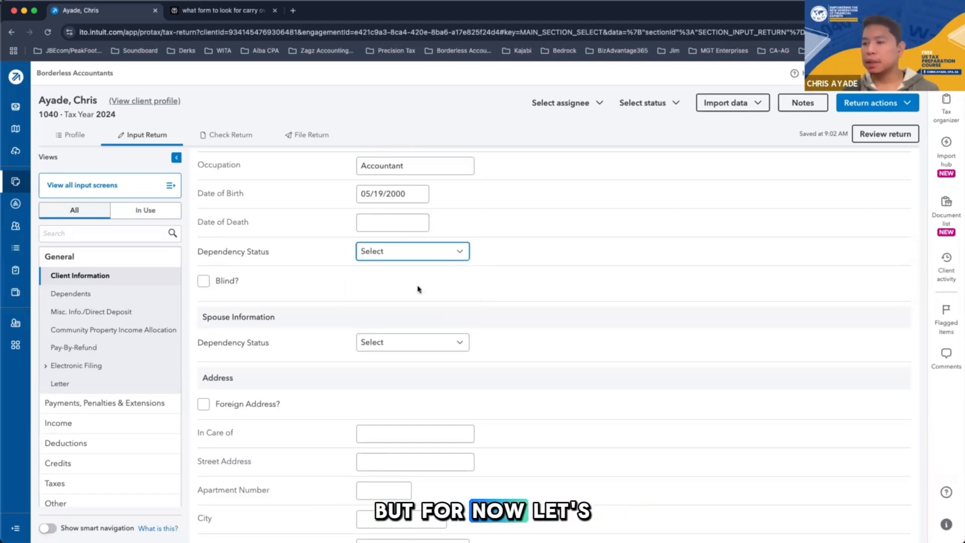
{"action": "scroll", "coordinate": [452, 297], "scroll_direction": "down", "scroll_amount": 2}
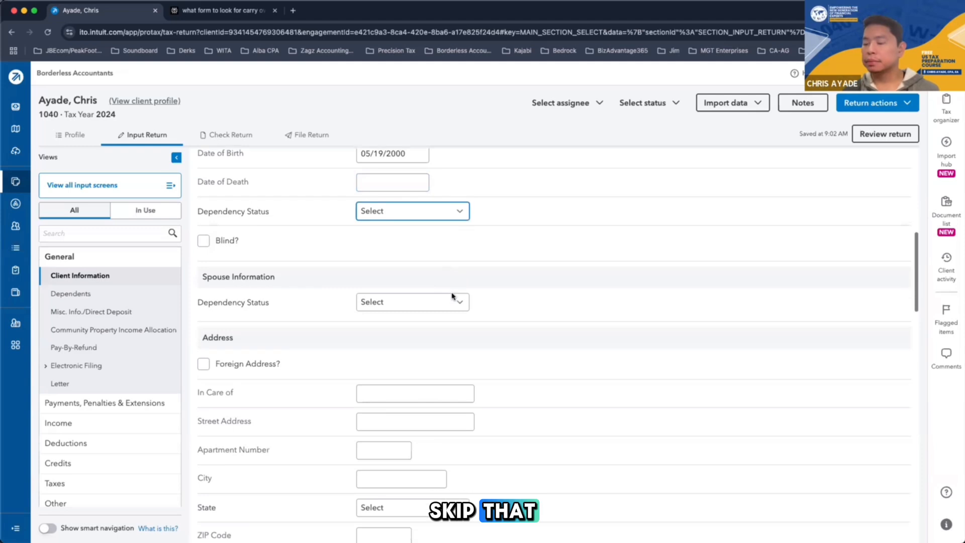
{"action": "scroll", "coordinate": [452, 297], "scroll_direction": "up", "scroll_amount": 2}
{"action": "scroll", "coordinate": [452, 296], "scroll_direction": "up", "scroll_amount": 1}
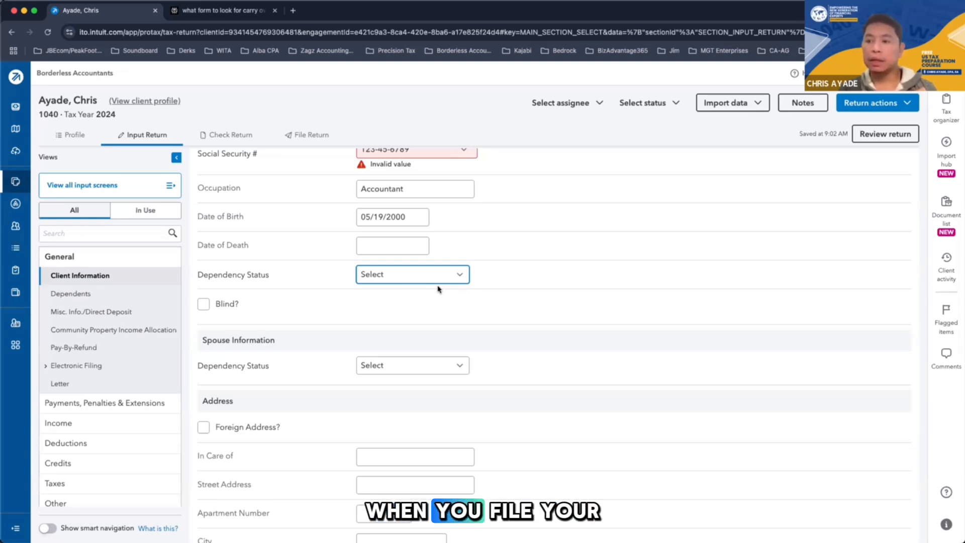
{"action": "left_click", "coordinate": [438, 272]}
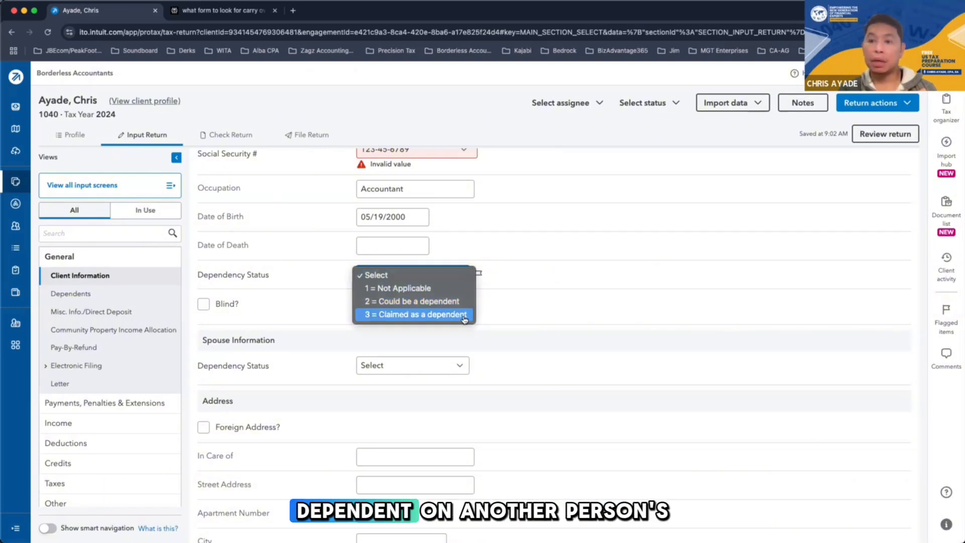
{"action": "left_click", "coordinate": [482, 281]}
Set the State in the Address section to CA and enter the taxpayer's city and a five-digit ZIP code
{"action": "scroll", "coordinate": [453, 313], "scroll_direction": "down", "scroll_amount": 2}
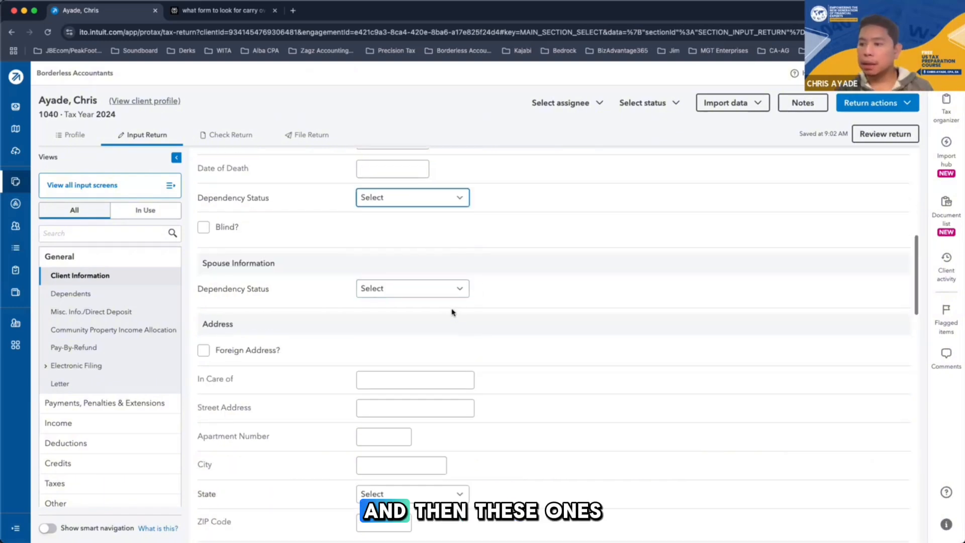
{"action": "scroll", "coordinate": [421, 332], "scroll_direction": "down", "scroll_amount": 3}
{"action": "scroll", "coordinate": [261, 279], "scroll_direction": "down", "scroll_amount": 2}
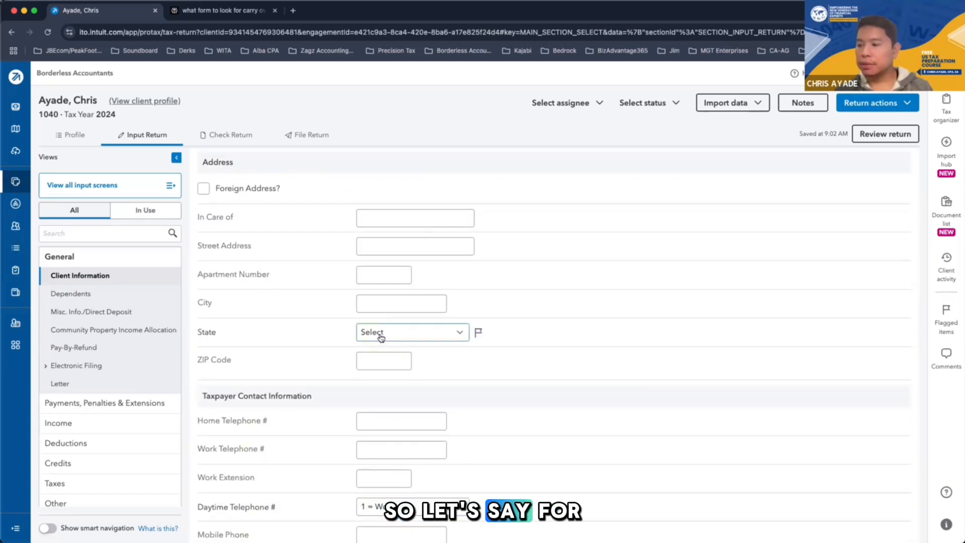
{"action": "left_click", "coordinate": [381, 337]}
{"action": "left_click", "coordinate": [380, 405]}
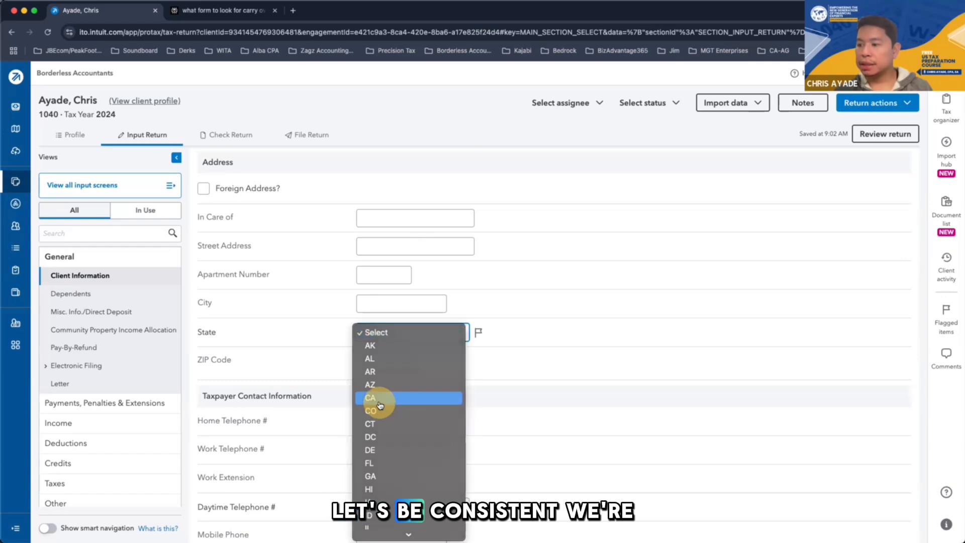
{"action": "left_click", "coordinate": [366, 303]}
{"action": "type", "text": "Los "}
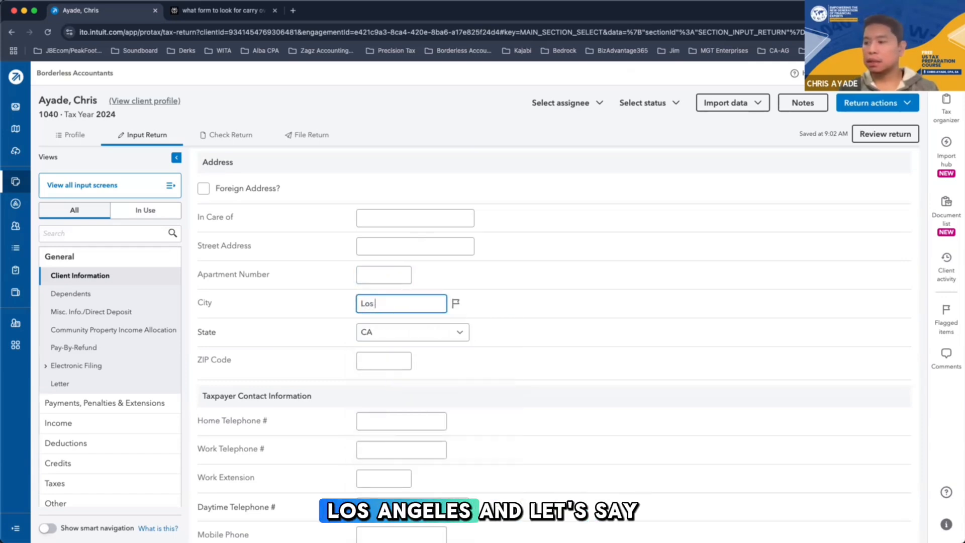
{"action": "type", "text": "Angeles"}
{"action": "key", "text": "Tab"}
{"action": "key", "text": "Tab"}
{"action": "type", "text": "3"}
{"action": "key", "text": "BackSpace"}
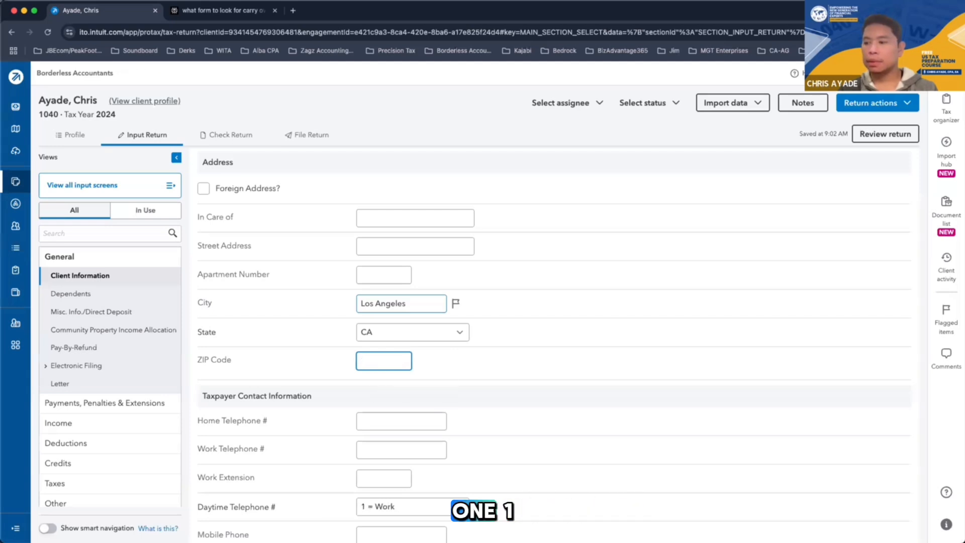
{"action": "type", "text": "11430"}
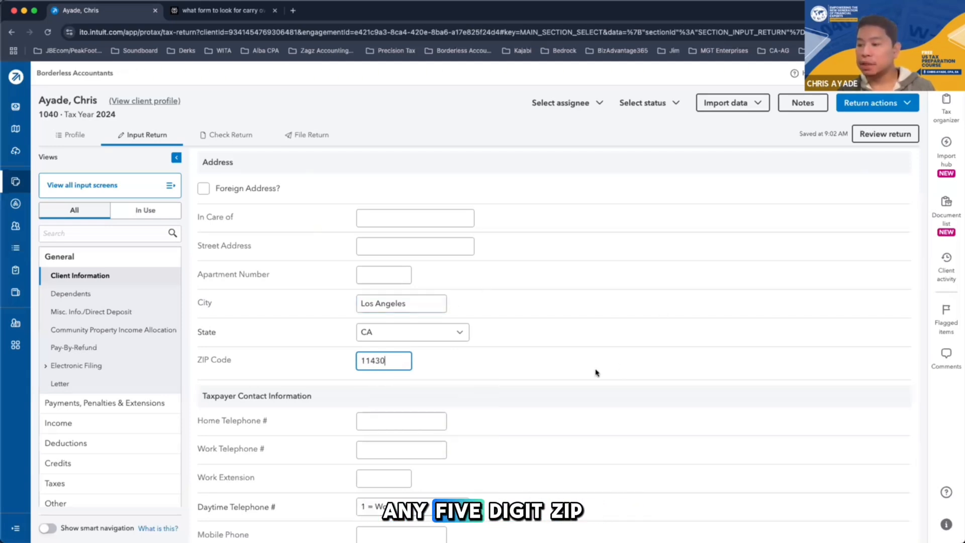
Fill in the taxpayer's street address with one of the saved address suggestions
{"action": "scroll", "coordinate": [596, 373], "scroll_direction": "up", "scroll_amount": 1}
{"action": "left_click", "coordinate": [391, 267]}
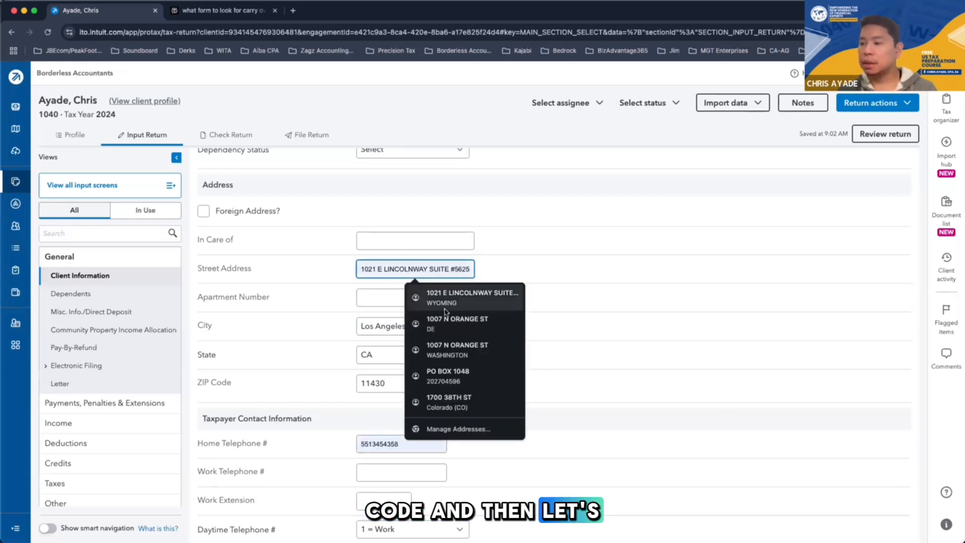
{"action": "left_click", "coordinate": [455, 401]}
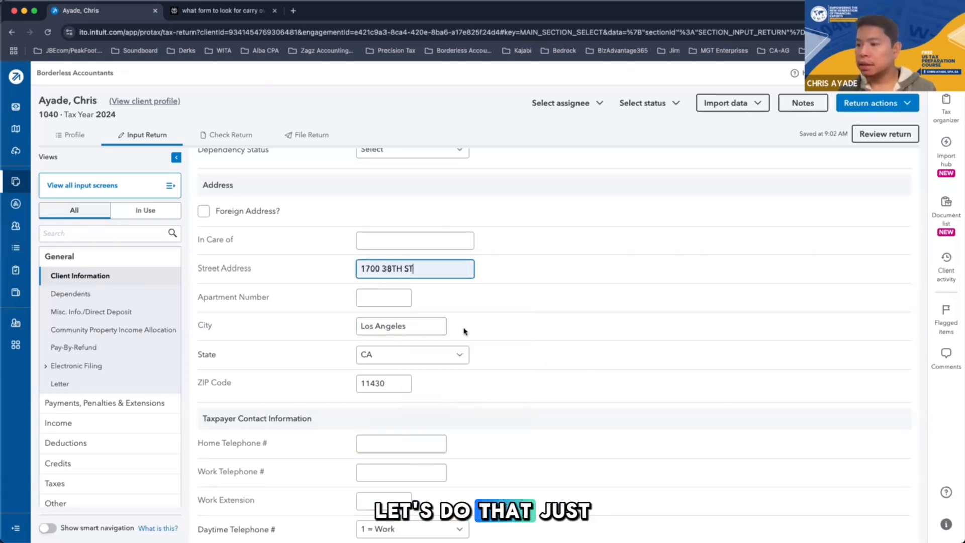
Skip the remaining Client Information fields, review the return and display its federal Form 1040
{"action": "scroll", "coordinate": [488, 339], "scroll_direction": "down", "scroll_amount": 1}
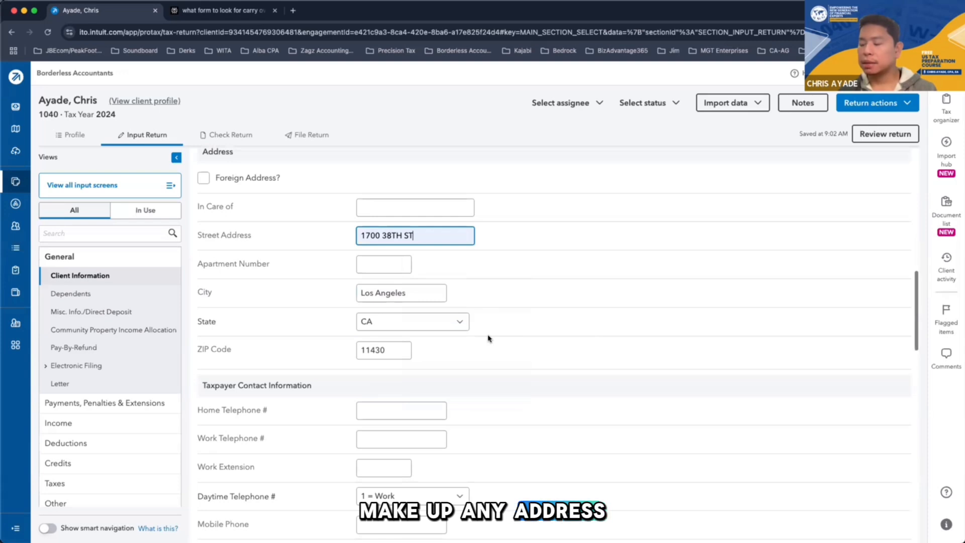
{"action": "scroll", "coordinate": [488, 339], "scroll_direction": "down", "scroll_amount": 4}
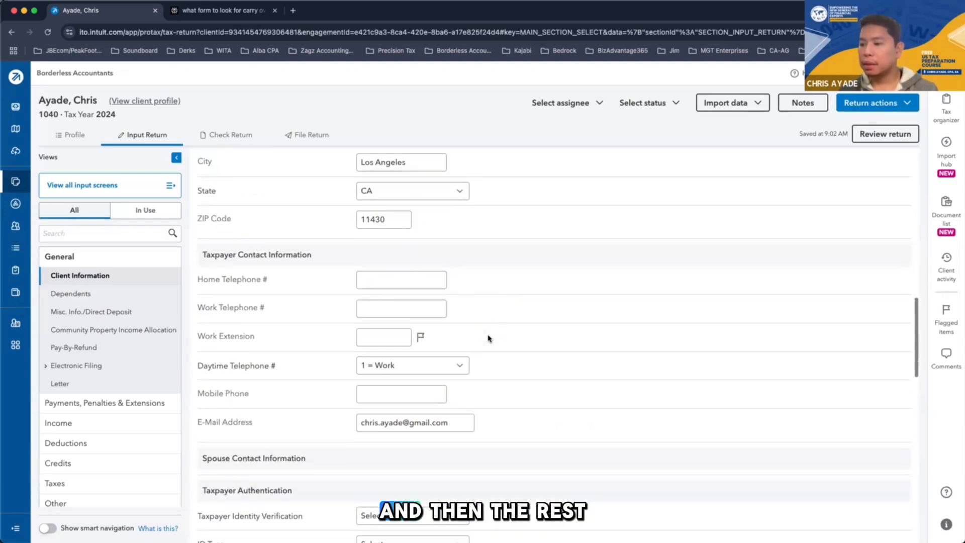
{"action": "scroll", "coordinate": [418, 451], "scroll_direction": "down", "scroll_amount": 20}
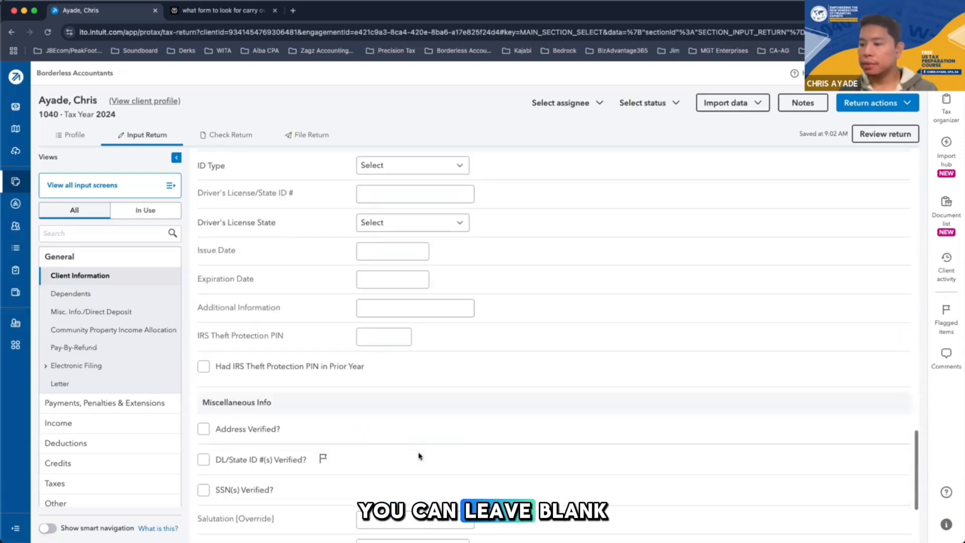
{"action": "scroll", "coordinate": [420, 456], "scroll_direction": "down", "scroll_amount": 5}
{"action": "scroll", "coordinate": [419, 457], "scroll_direction": "up", "scroll_amount": 20}
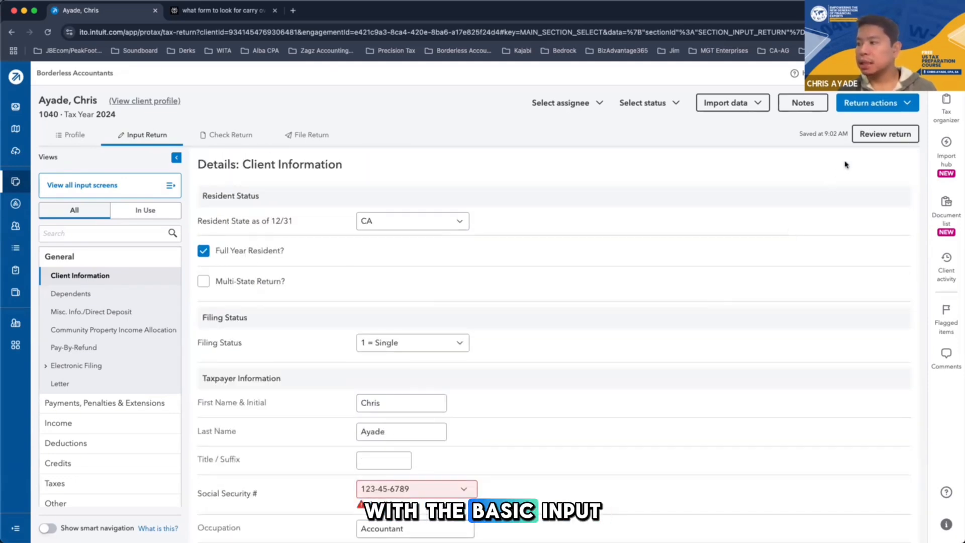
{"action": "left_click", "coordinate": [862, 134]}
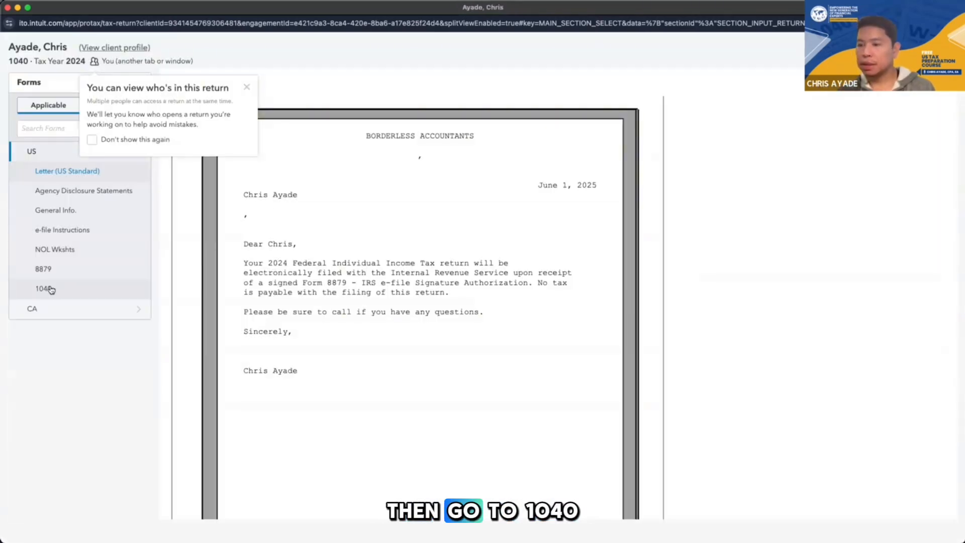
{"action": "left_click", "coordinate": [50, 289]}
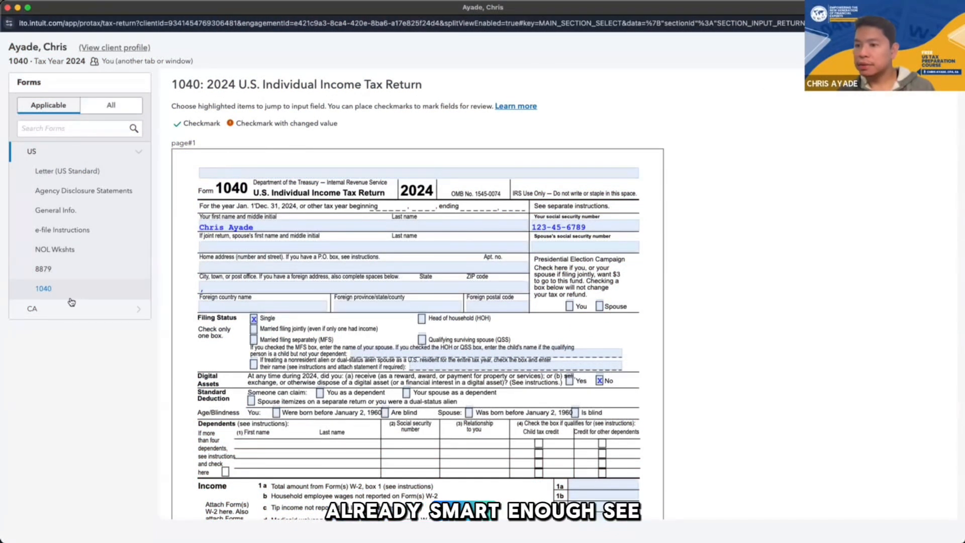
Show the applicable California forms and display the CA Standard letter
{"action": "left_click", "coordinate": [135, 313]}
{"action": "left_click", "coordinate": [108, 185]}
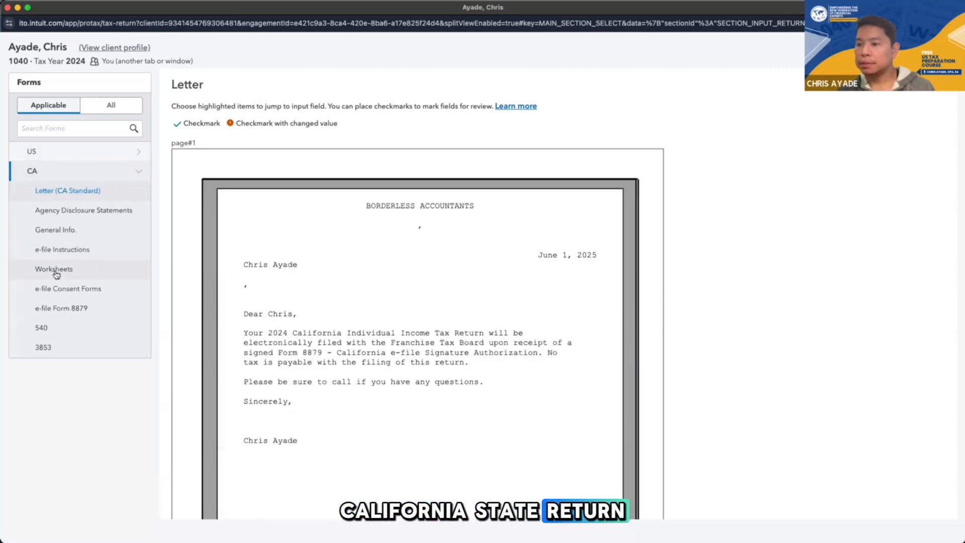
Display California Form 540 and return to the Client Information inputs to check the Address section
{"action": "left_click", "coordinate": [41, 327]}
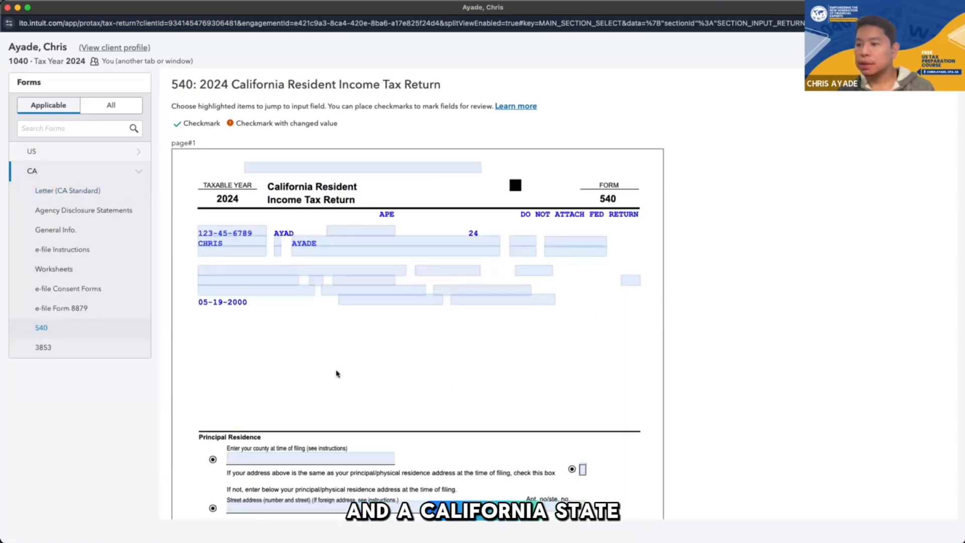
{"action": "key", "text": "super+grave"}
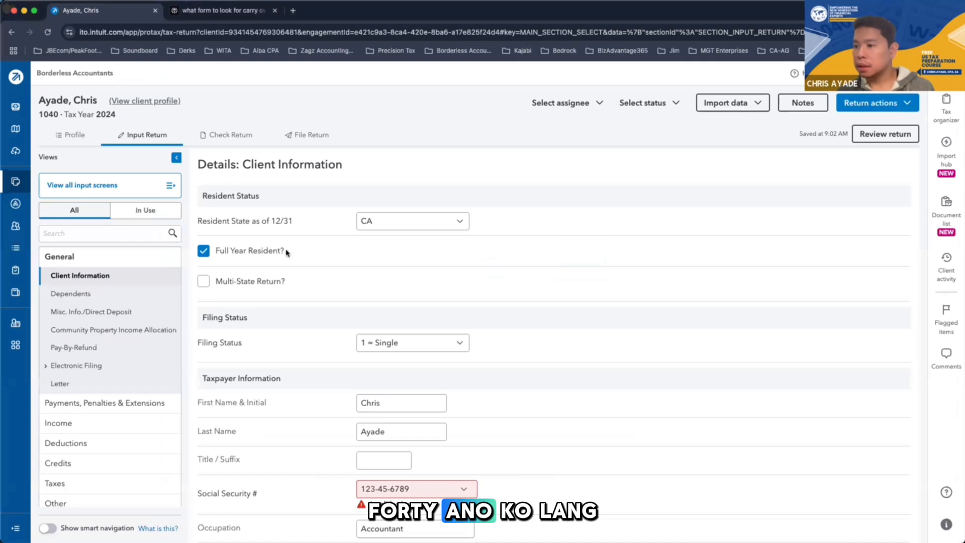
{"action": "scroll", "coordinate": [351, 312], "scroll_direction": "down", "scroll_amount": 2}
{"action": "scroll", "coordinate": [350, 312], "scroll_direction": "down", "scroll_amount": 8}
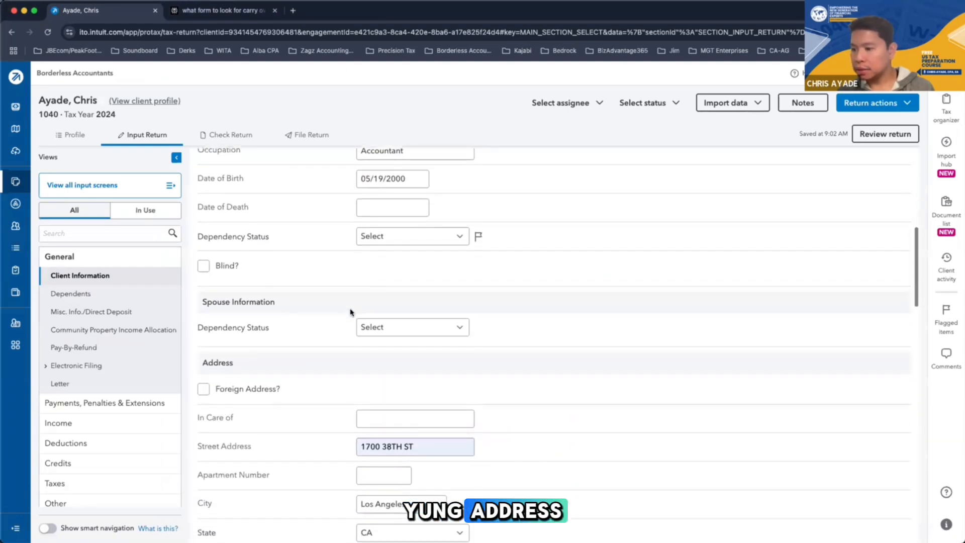
{"action": "scroll", "coordinate": [350, 312], "scroll_direction": "down", "scroll_amount": 6}
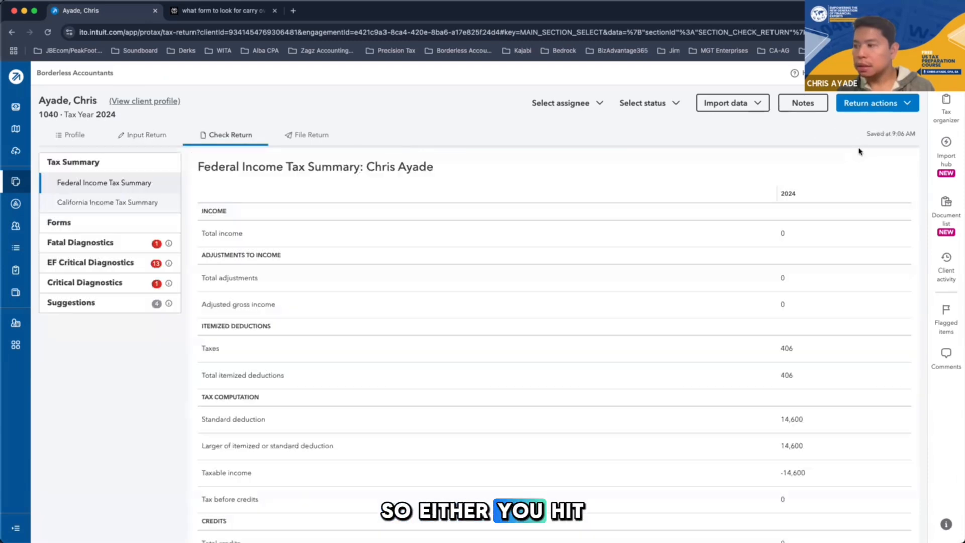
Display the federal Form 1040 and the California Form 540 from the return's applicable forms to check the address on both
{"action": "left_click", "coordinate": [59, 223]}
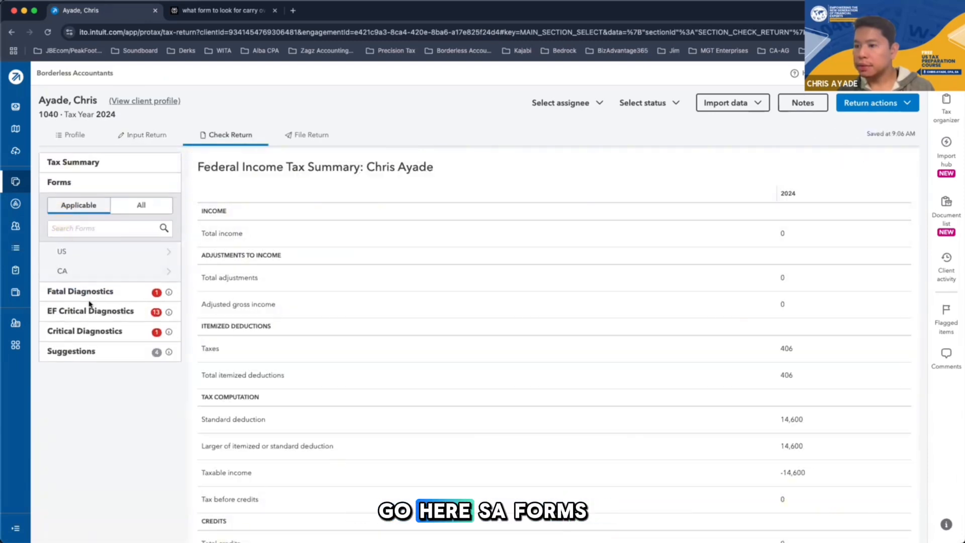
{"action": "left_click", "coordinate": [67, 257]}
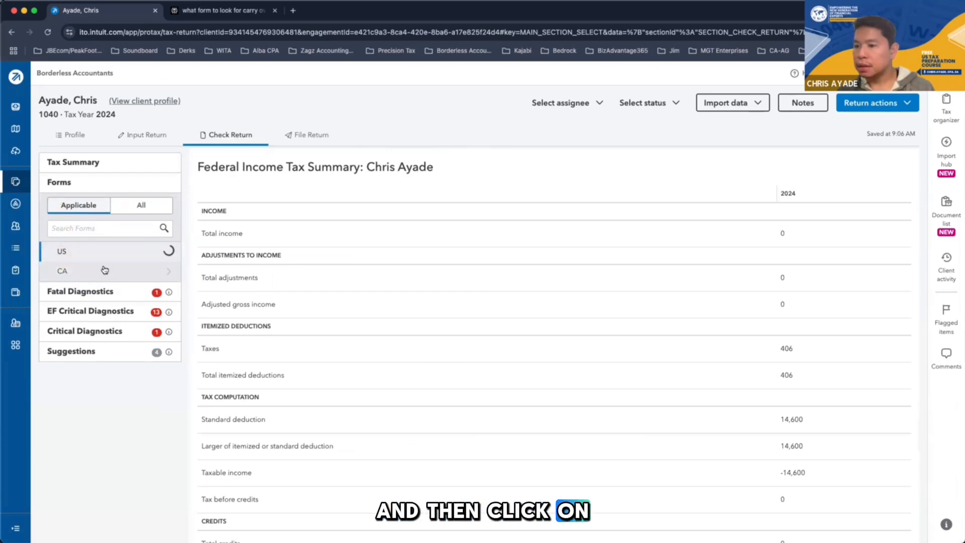
{"action": "left_click", "coordinate": [80, 391]}
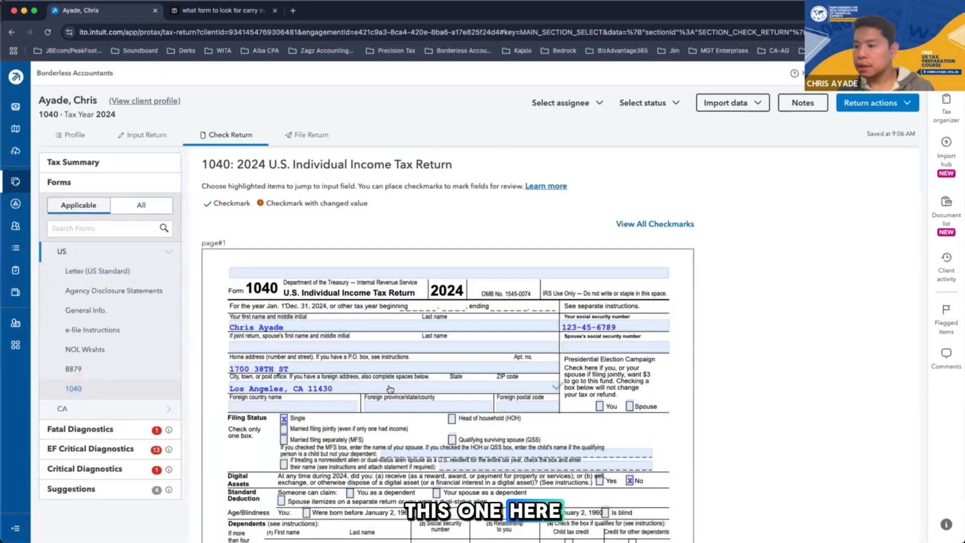
{"action": "scroll", "coordinate": [288, 384], "scroll_direction": "down", "scroll_amount": 1}
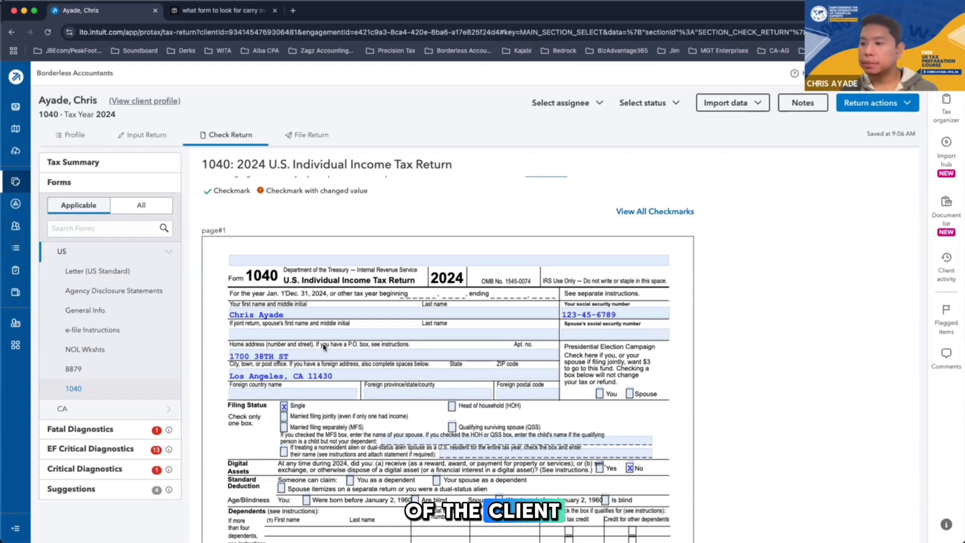
{"action": "left_click", "coordinate": [76, 409]}
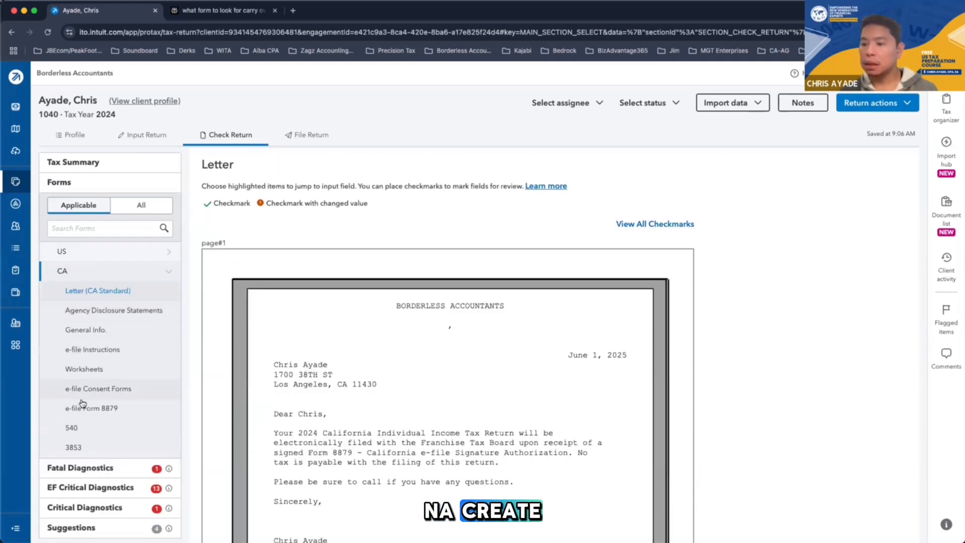
{"action": "left_click", "coordinate": [77, 428]}
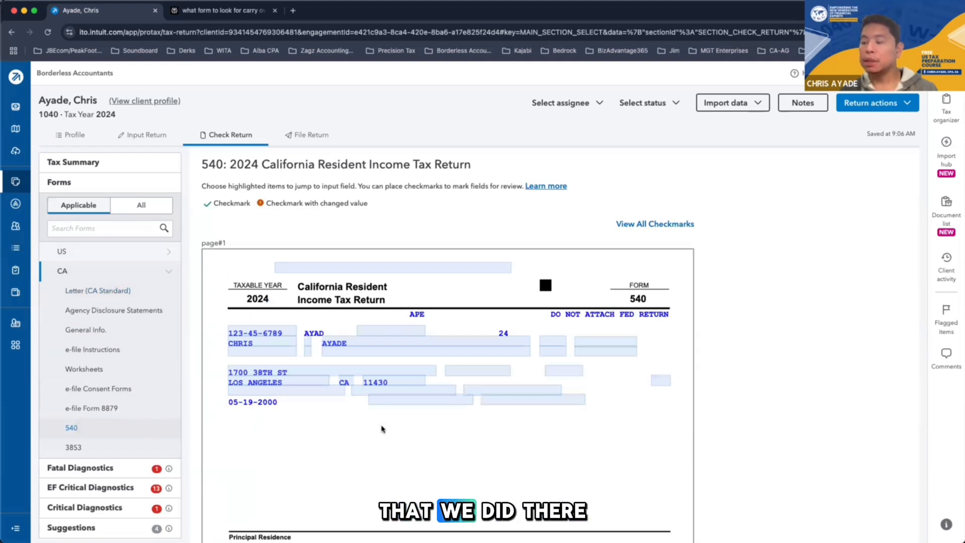
Go back to the Client Information inputs and examine the resident status, filing status, taxpayer, spouse and address fields
{"action": "left_click", "coordinate": [144, 134]}
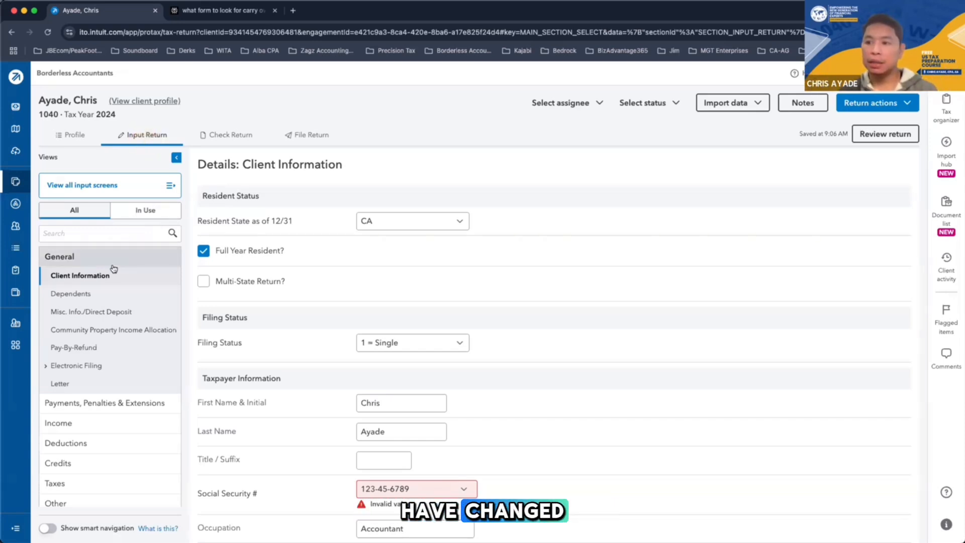
{"action": "scroll", "coordinate": [261, 294], "scroll_direction": "down", "scroll_amount": 2}
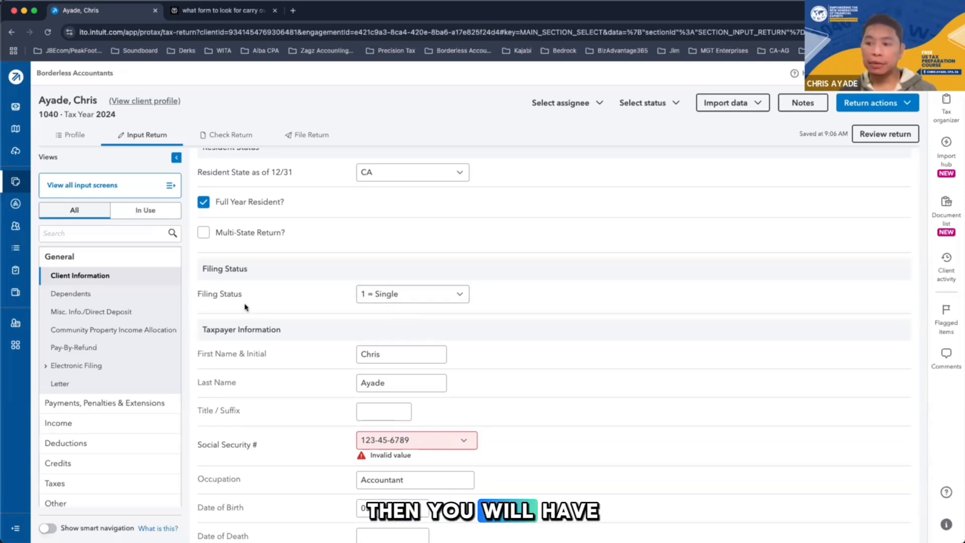
{"action": "scroll", "coordinate": [302, 423], "scroll_direction": "down", "scroll_amount": 3}
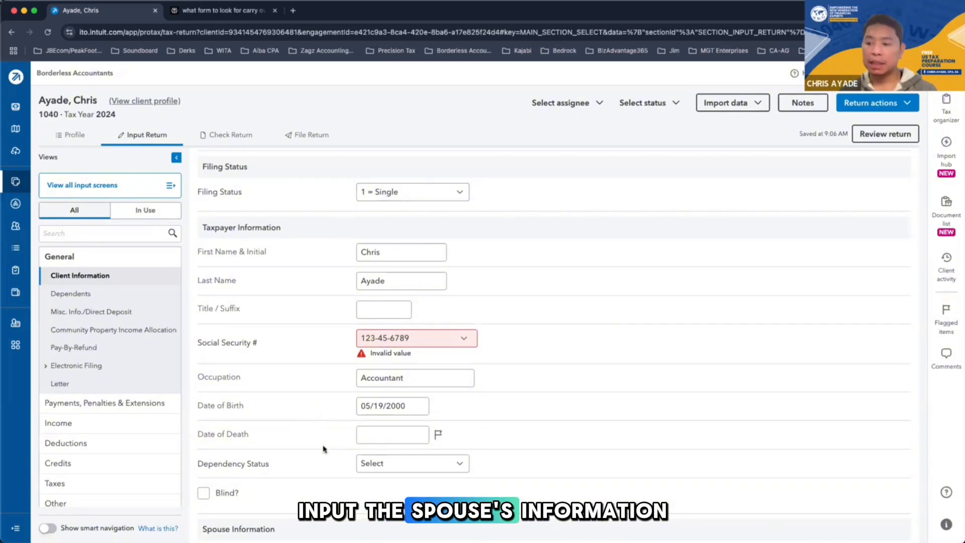
{"action": "scroll", "coordinate": [311, 362], "scroll_direction": "up", "scroll_amount": 3}
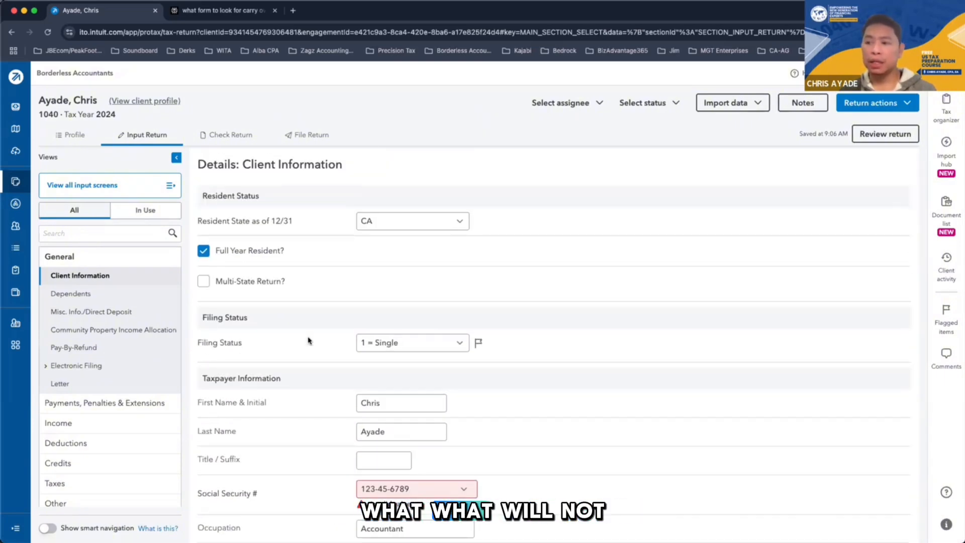
{"action": "scroll", "coordinate": [309, 341], "scroll_direction": "down", "scroll_amount": 2}
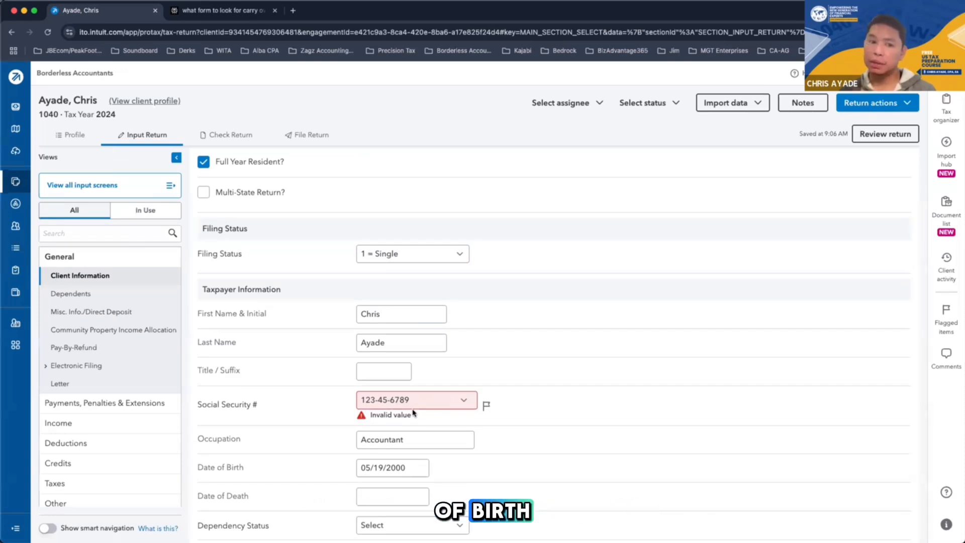
{"action": "scroll", "coordinate": [413, 413], "scroll_direction": "down", "scroll_amount": 4}
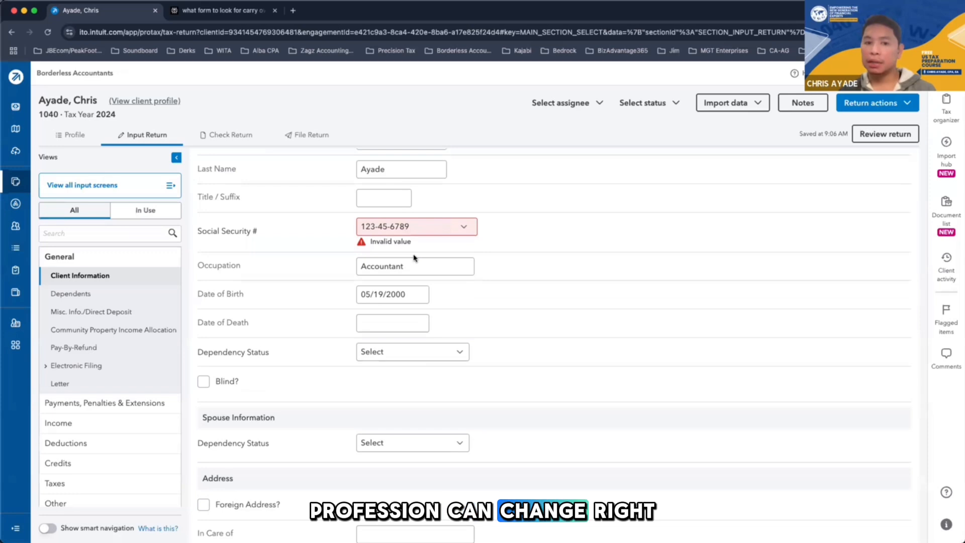
{"action": "scroll", "coordinate": [414, 258], "scroll_direction": "down", "scroll_amount": 3}
{"action": "scroll", "coordinate": [414, 258], "scroll_direction": "down", "scroll_amount": 1}
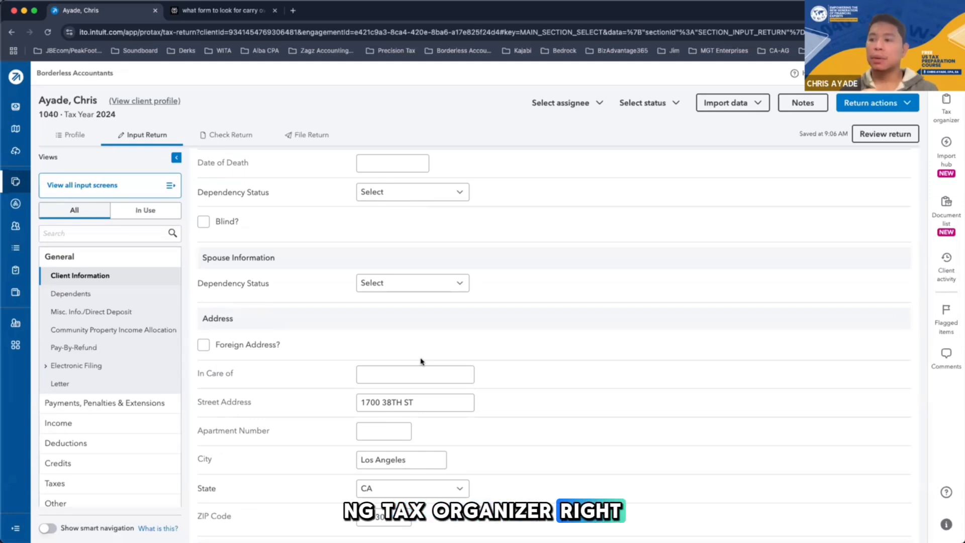
{"action": "scroll", "coordinate": [421, 361], "scroll_direction": "up", "scroll_amount": 10}
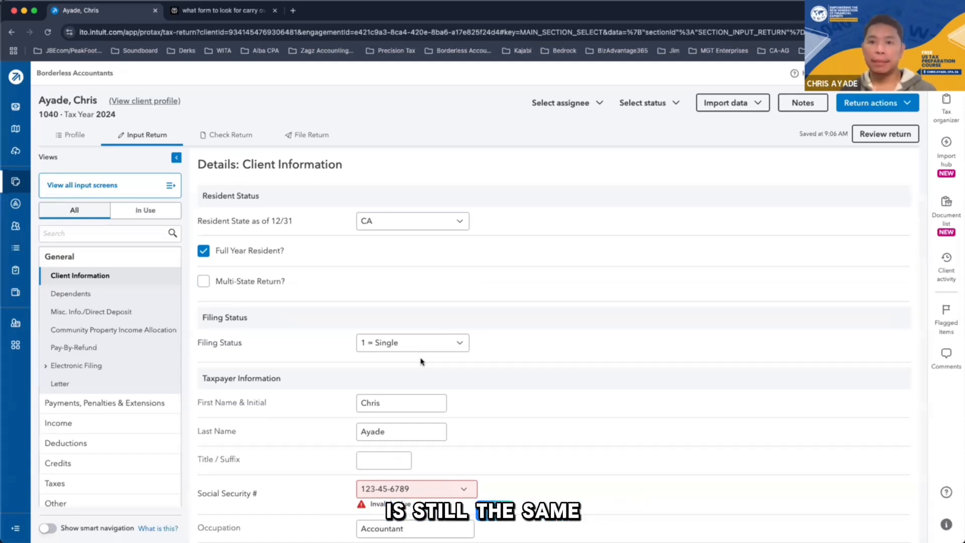
{"action": "scroll", "coordinate": [421, 361], "scroll_direction": "down", "scroll_amount": 8}
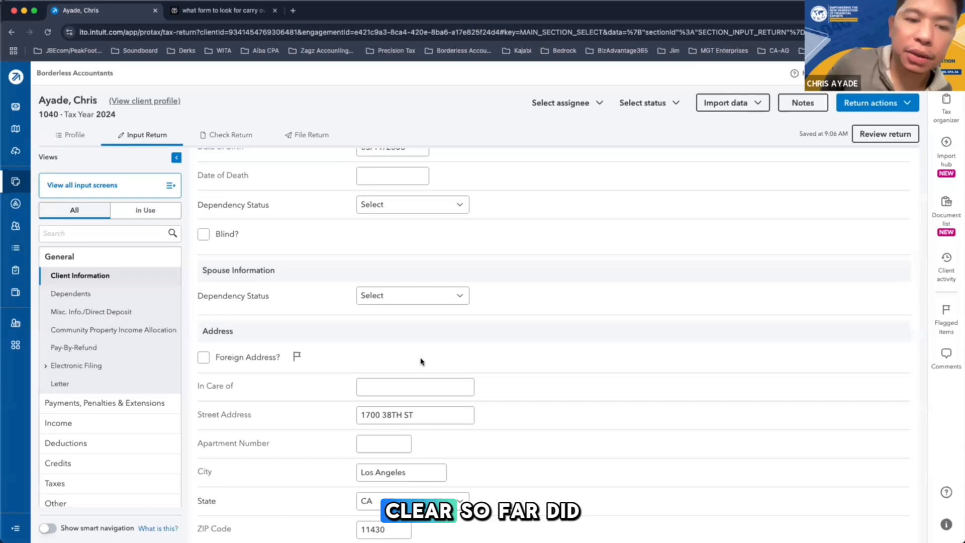
{"action": "scroll", "coordinate": [503, 320], "scroll_direction": "up", "scroll_amount": 8}
{"action": "scroll", "coordinate": [588, 289], "scroll_direction": "down", "scroll_amount": 7}
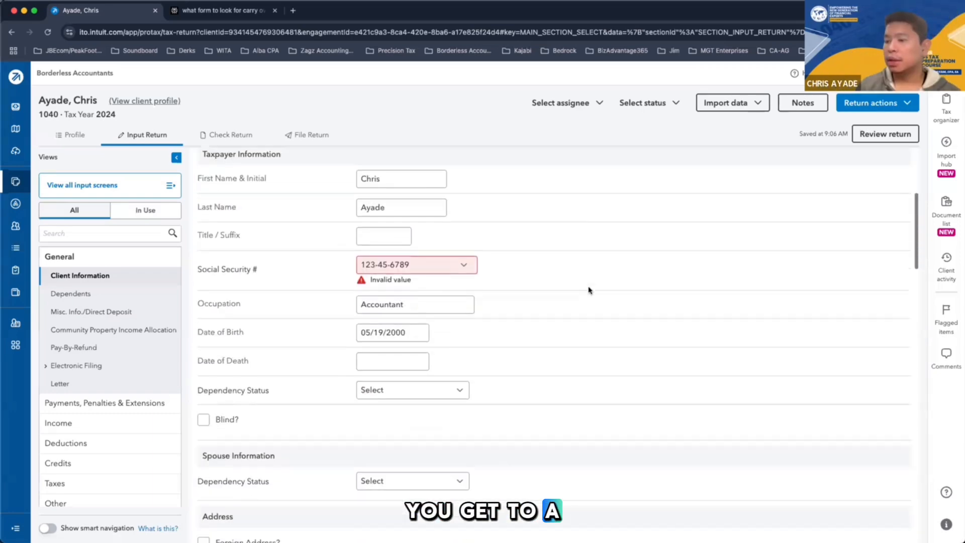
{"action": "scroll", "coordinate": [589, 291], "scroll_direction": "up", "scroll_amount": 7}
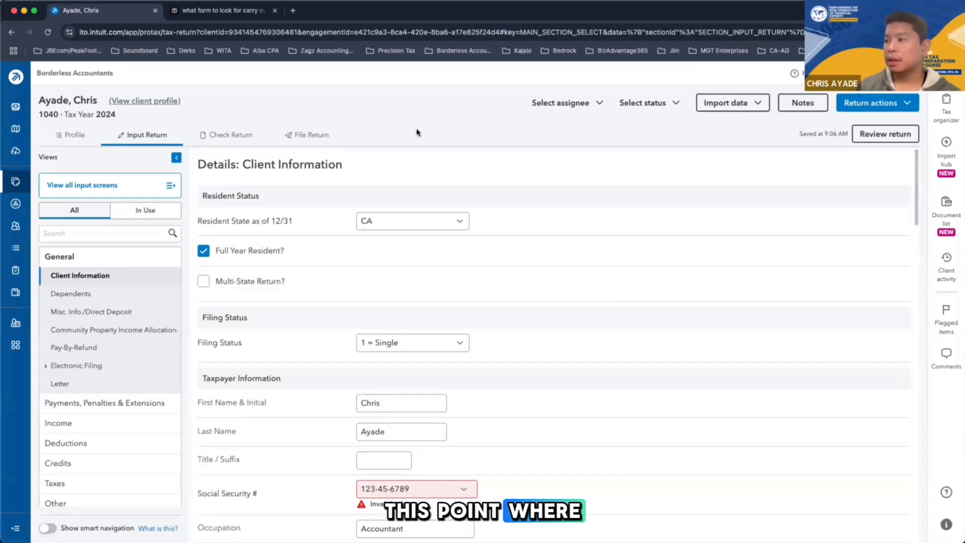
Review the return in its separate window and display the federal Form 1040 with the current inputs
{"action": "left_click", "coordinate": [871, 134]}
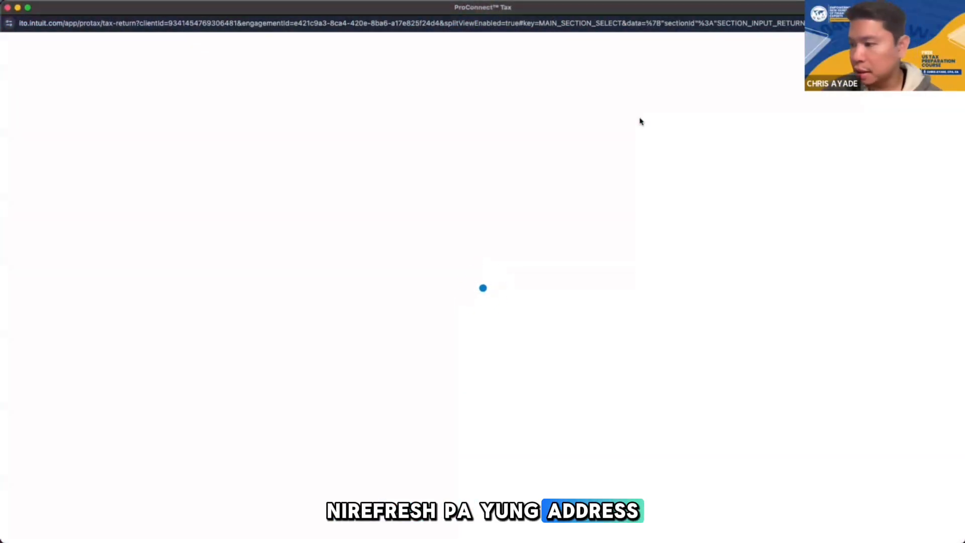
{"action": "left_click", "coordinate": [246, 87]}
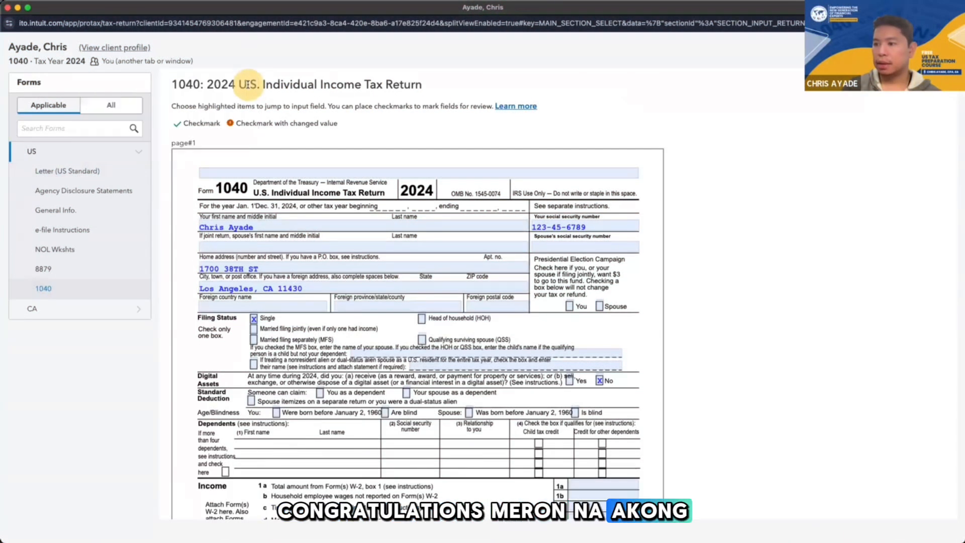
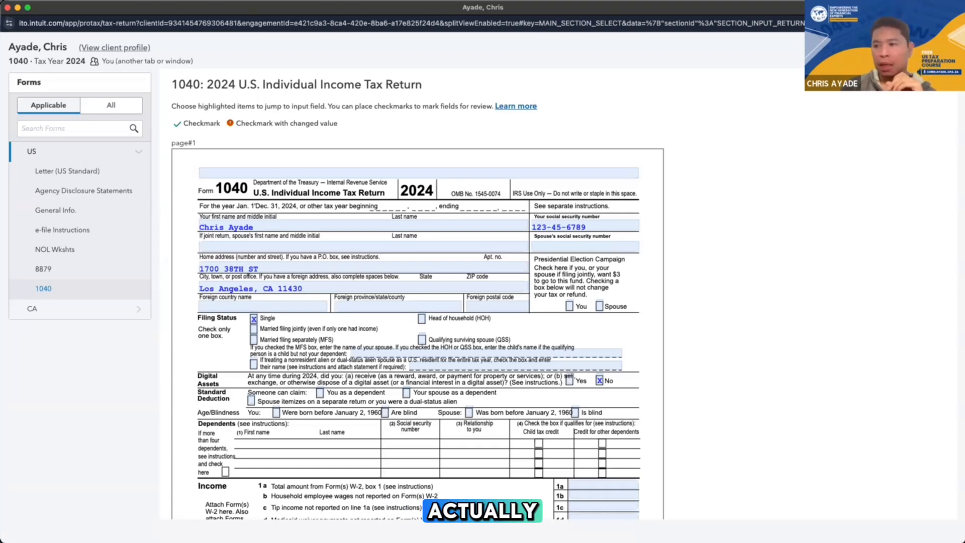
Examine the filing status options, the income lines and the standard deduction on line 12 of the federal Form 1040
{"action": "scroll", "coordinate": [473, 418], "scroll_direction": "down", "scroll_amount": 3}
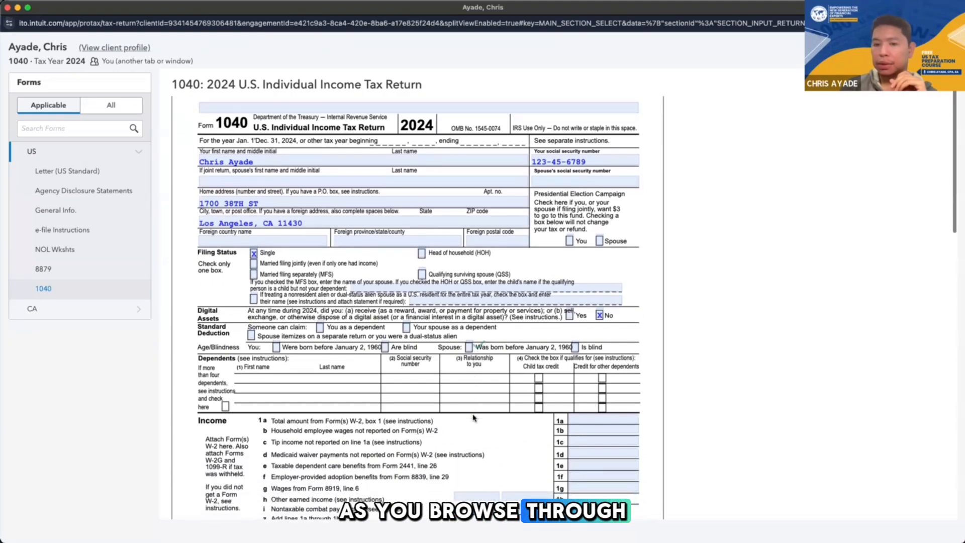
{"action": "scroll", "coordinate": [473, 418], "scroll_direction": "down", "scroll_amount": 6}
{"action": "scroll", "coordinate": [474, 418], "scroll_direction": "up", "scroll_amount": 4}
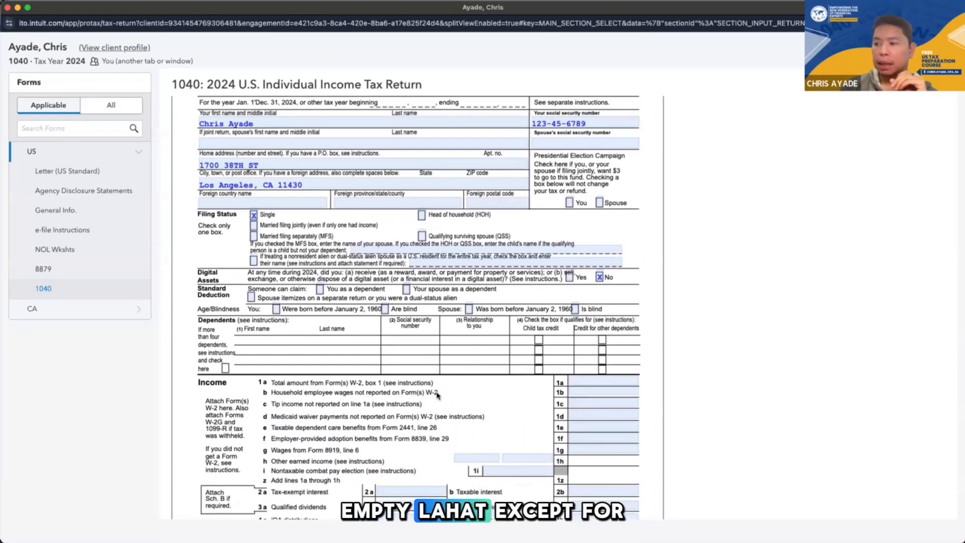
{"action": "scroll", "coordinate": [437, 395], "scroll_direction": "down", "scroll_amount": 8}
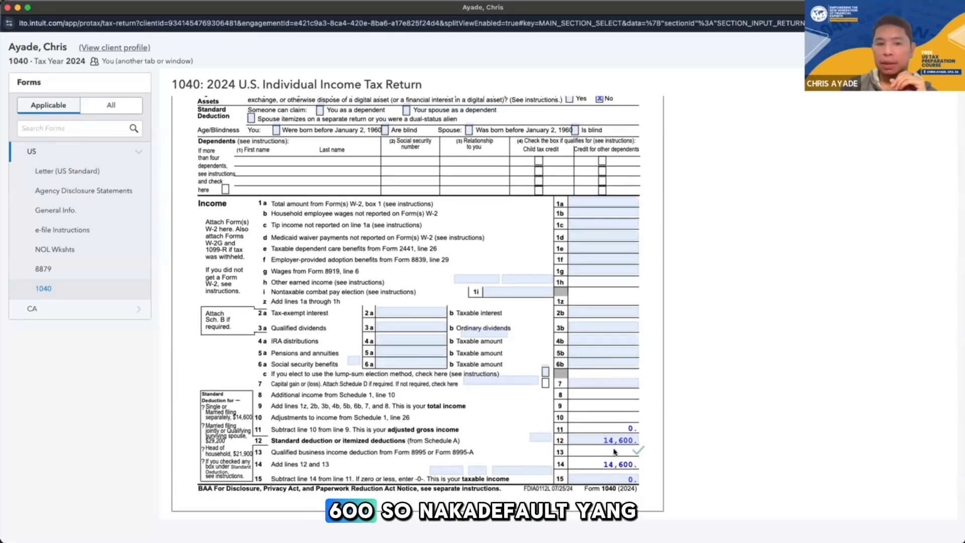
{"action": "scroll", "coordinate": [614, 451], "scroll_direction": "down", "scroll_amount": 10}
{"action": "scroll", "coordinate": [614, 352], "scroll_direction": "up", "scroll_amount": 6}
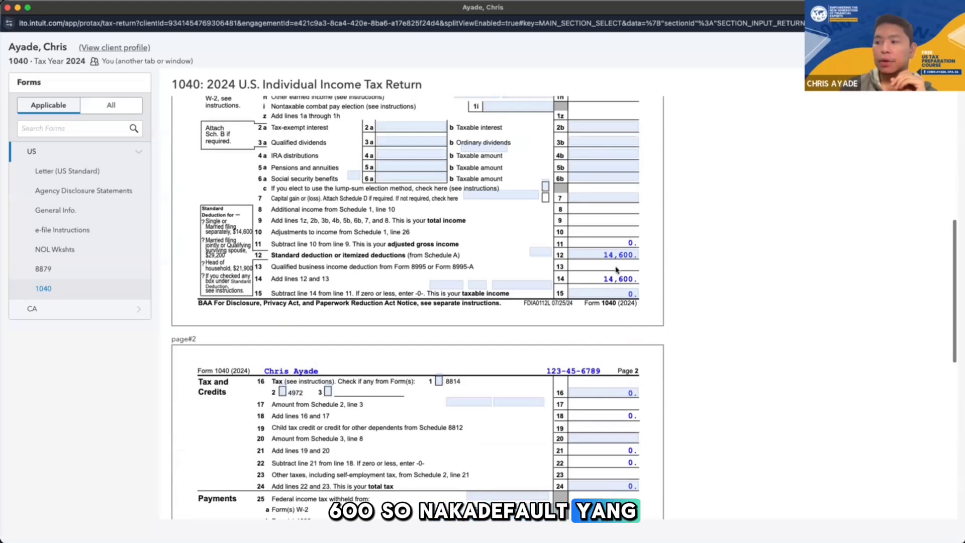
{"action": "scroll", "coordinate": [616, 270], "scroll_direction": "up", "scroll_amount": 20}
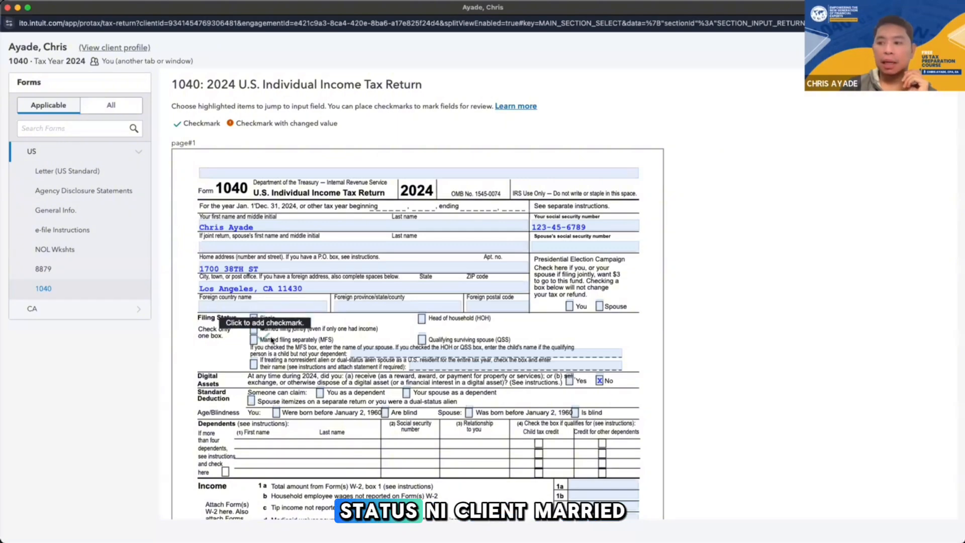
{"action": "scroll", "coordinate": [383, 438], "scroll_direction": "down", "scroll_amount": 1}
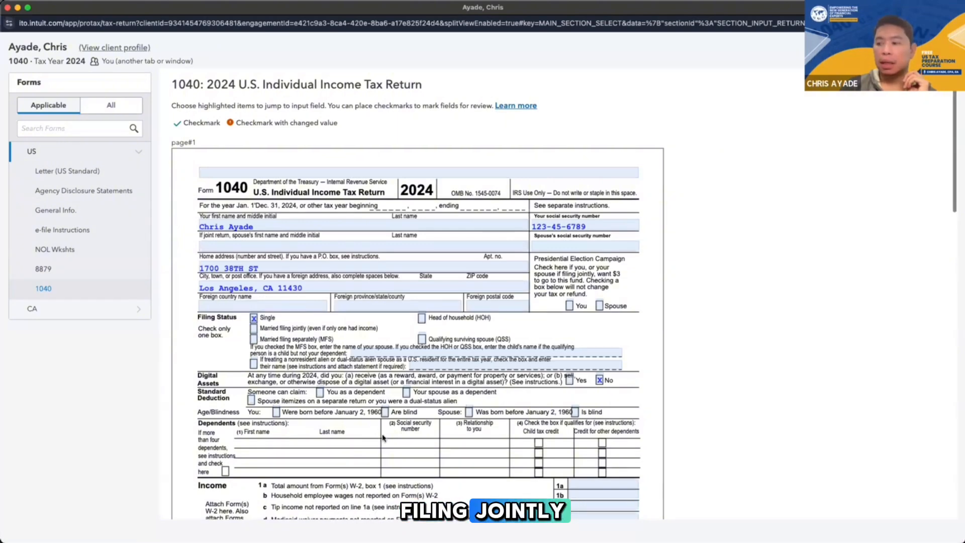
{"action": "scroll", "coordinate": [383, 438], "scroll_direction": "down", "scroll_amount": 10}
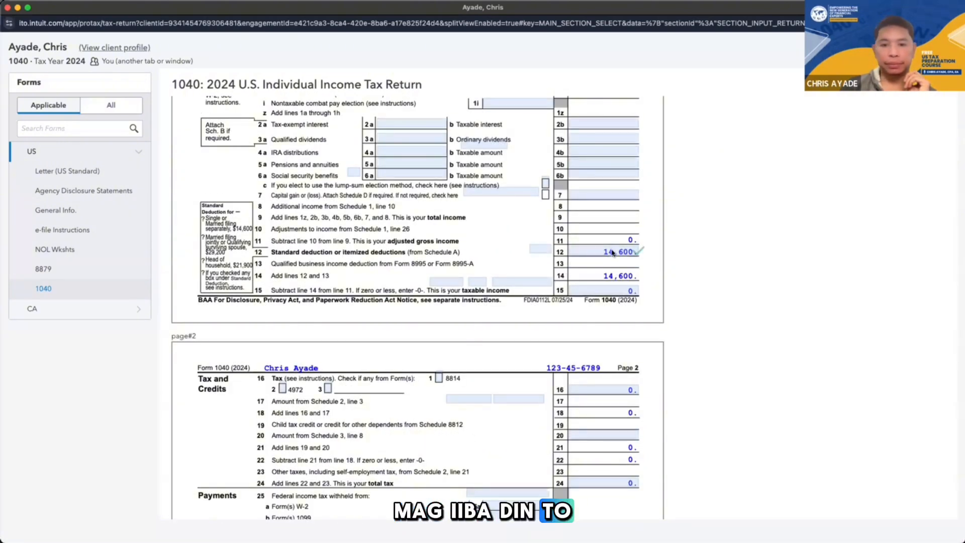
{"action": "scroll", "coordinate": [612, 253], "scroll_direction": "up", "scroll_amount": 12}
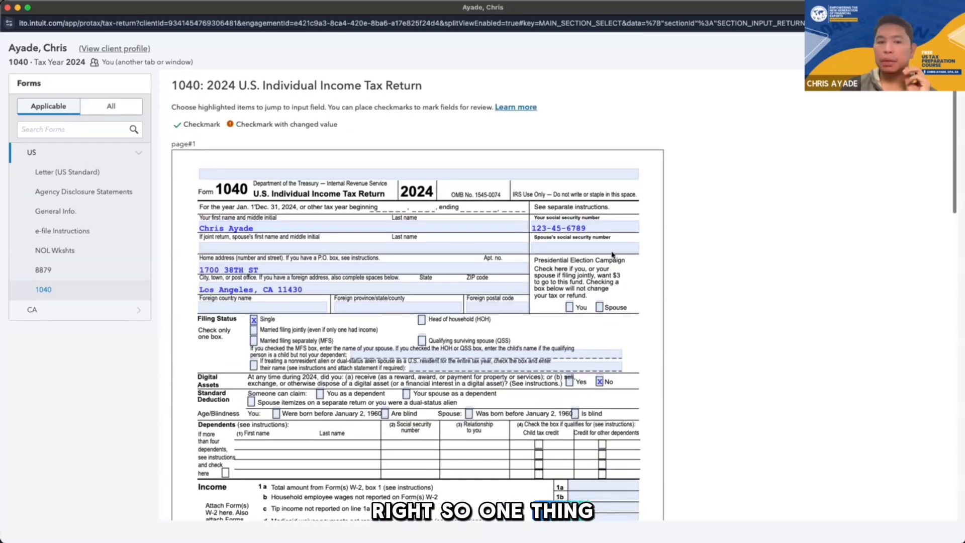
{"action": "scroll", "coordinate": [612, 254], "scroll_direction": "down", "scroll_amount": 3}
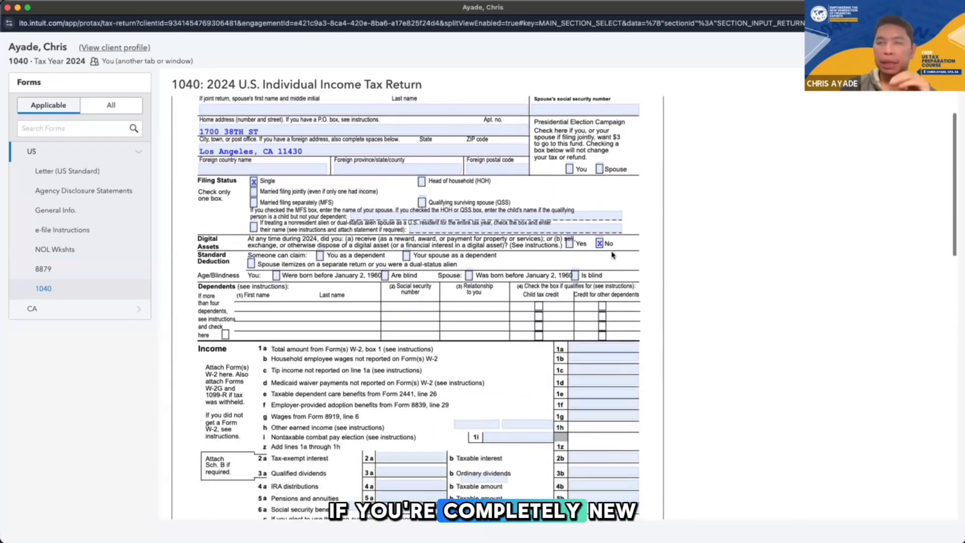
{"action": "scroll", "coordinate": [613, 255], "scroll_direction": "down", "scroll_amount": 3}
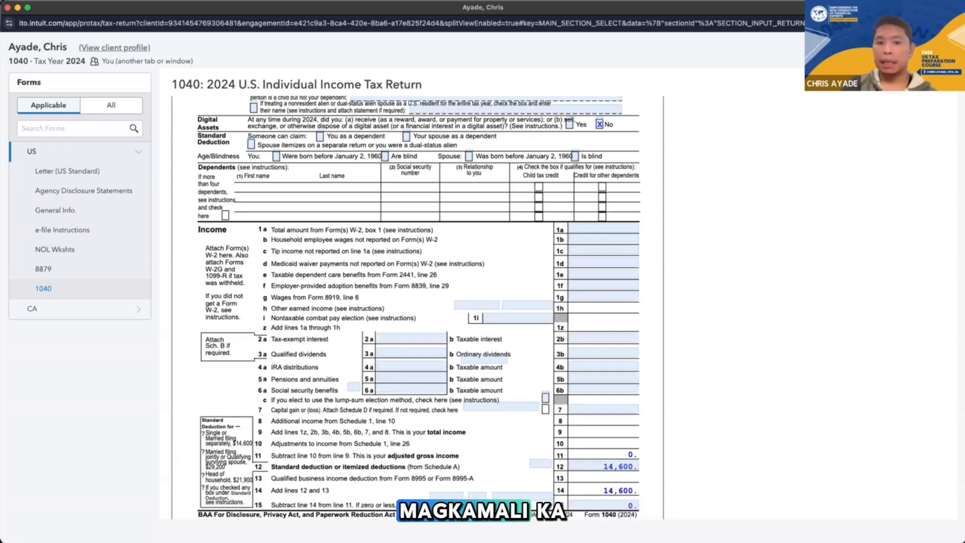
{"action": "scroll", "coordinate": [351, 197], "scroll_direction": "up", "scroll_amount": 1}
{"action": "scroll", "coordinate": [351, 197], "scroll_direction": "up", "scroll_amount": 5}
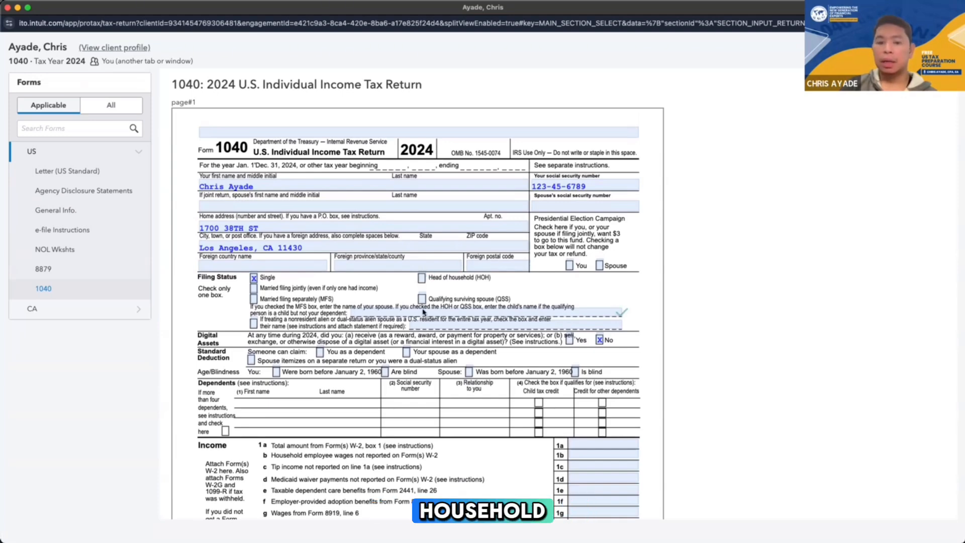
{"action": "scroll", "coordinate": [423, 312], "scroll_direction": "down", "scroll_amount": 6}
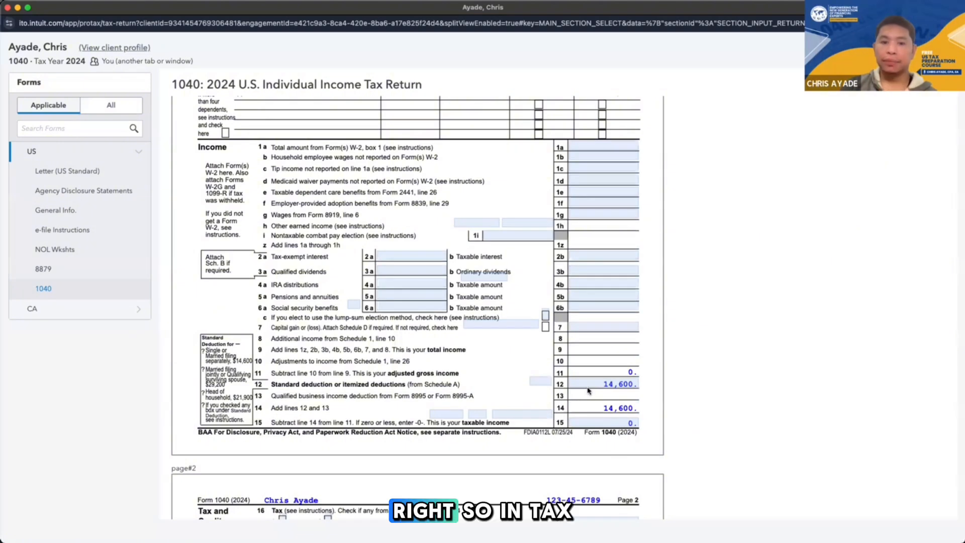
{"action": "scroll", "coordinate": [588, 390], "scroll_direction": "up", "scroll_amount": 7}
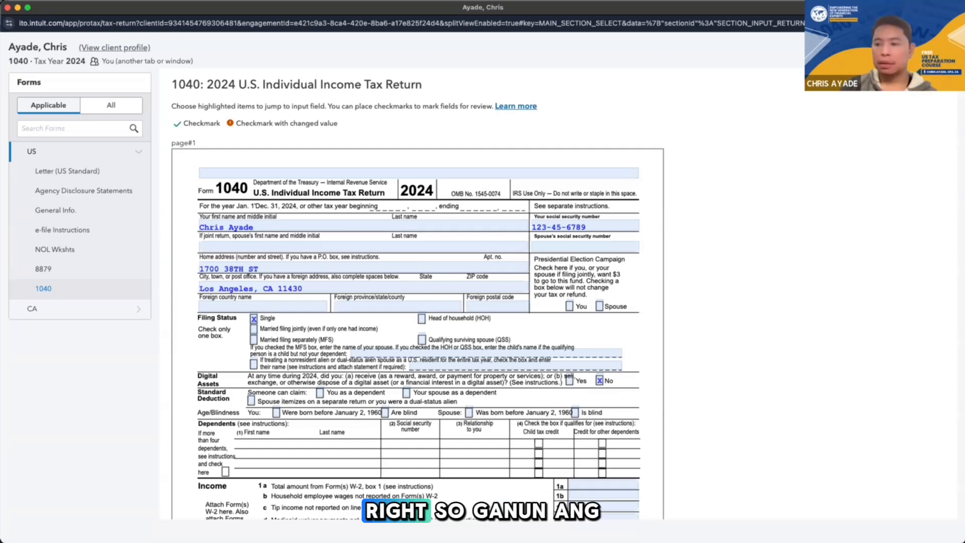
{"action": "scroll", "coordinate": [256, 251], "scroll_direction": "down", "scroll_amount": 10}
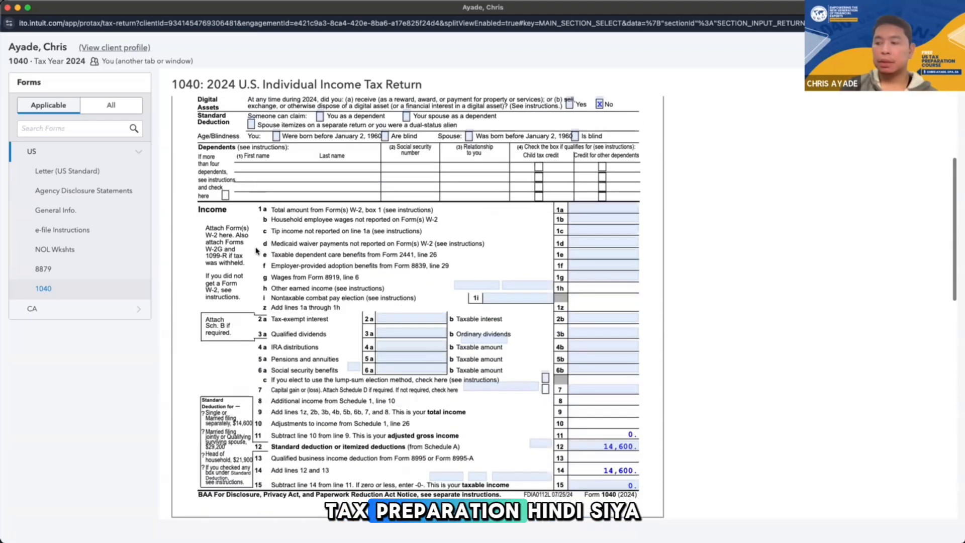
{"action": "scroll", "coordinate": [256, 251], "scroll_direction": "down", "scroll_amount": 3}
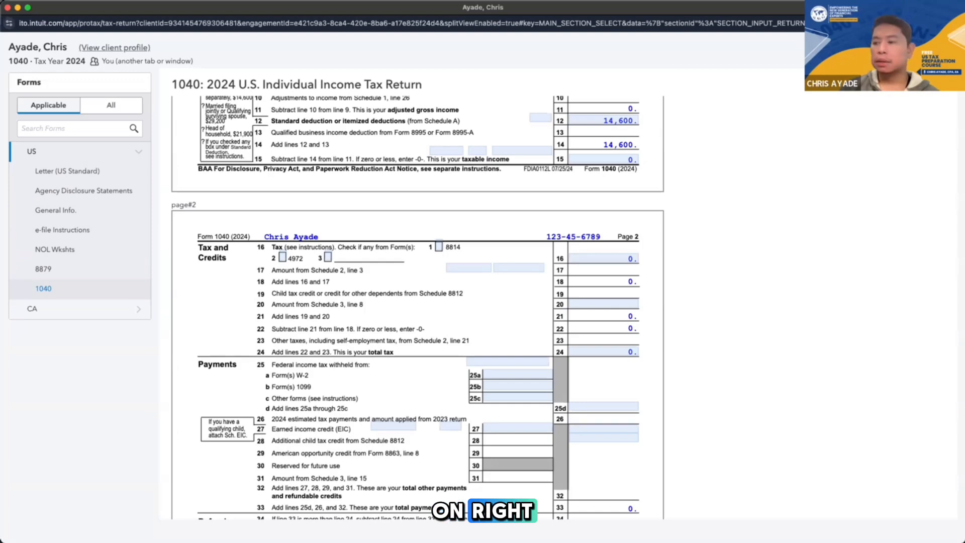
{"action": "scroll", "coordinate": [429, 300], "scroll_direction": "up", "scroll_amount": 10}
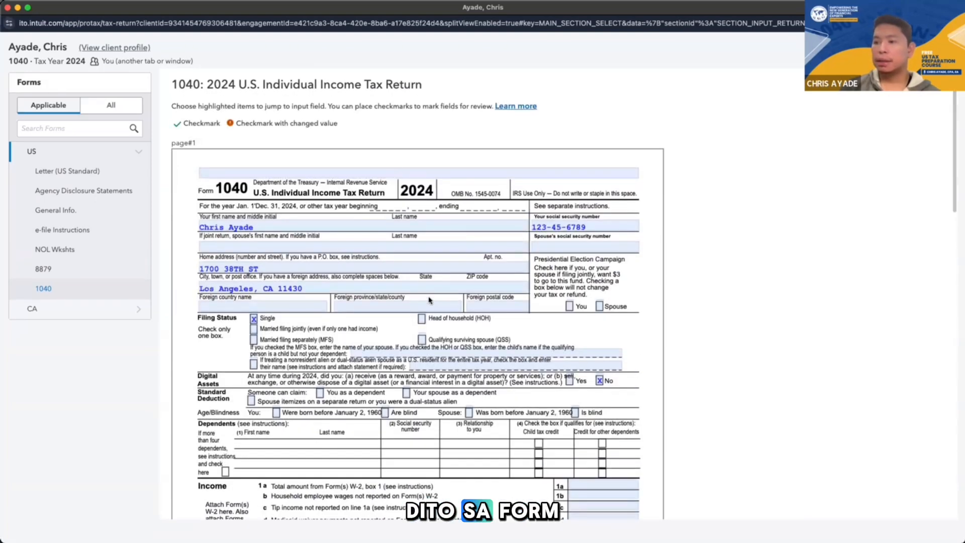
{"action": "scroll", "coordinate": [430, 300], "scroll_direction": "down", "scroll_amount": 7}
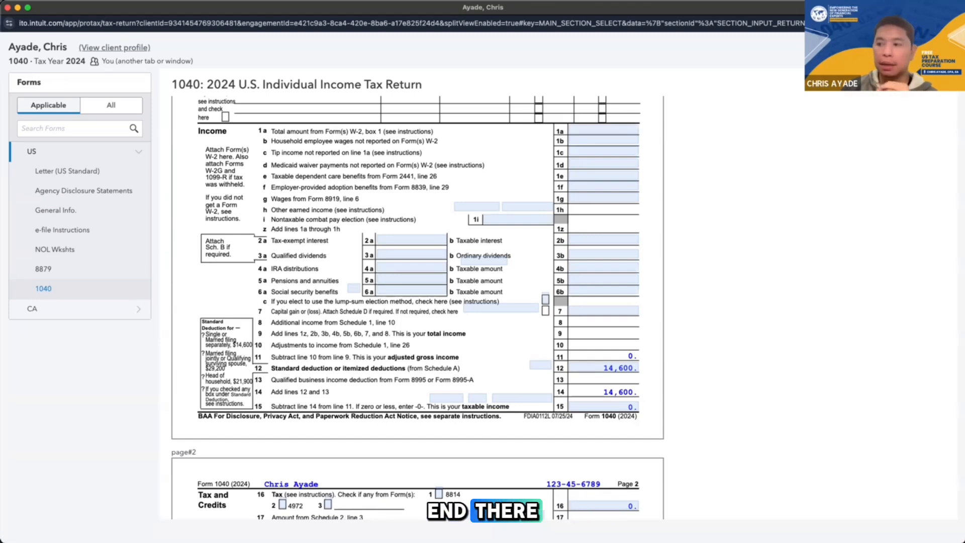
{"action": "scroll", "coordinate": [354, 281], "scroll_direction": "up", "scroll_amount": 7}
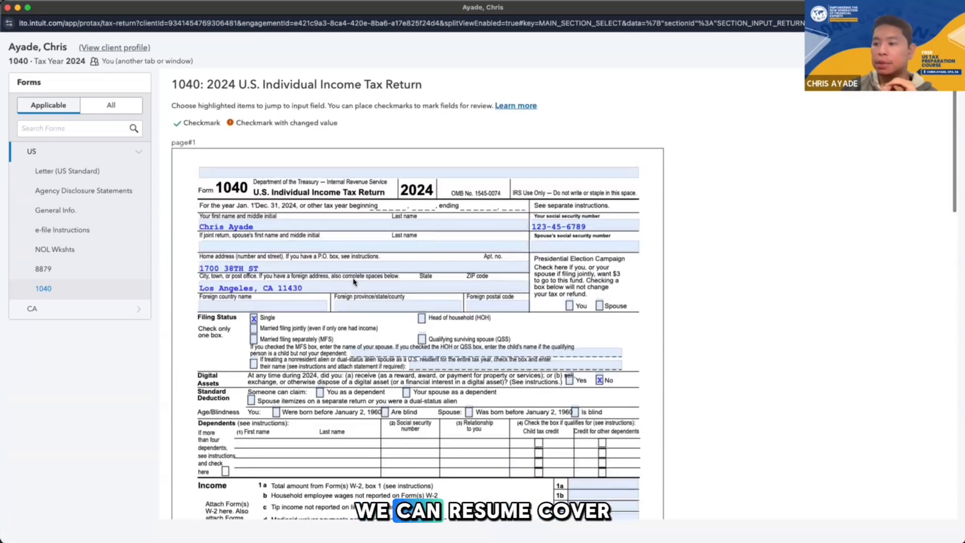
Review Form 1040 section by section, from personal information, filing status and dependents through income, tax and credits, payments, refund and amount owed
{"action": "scroll", "coordinate": [353, 282], "scroll_direction": "down", "scroll_amount": 2}
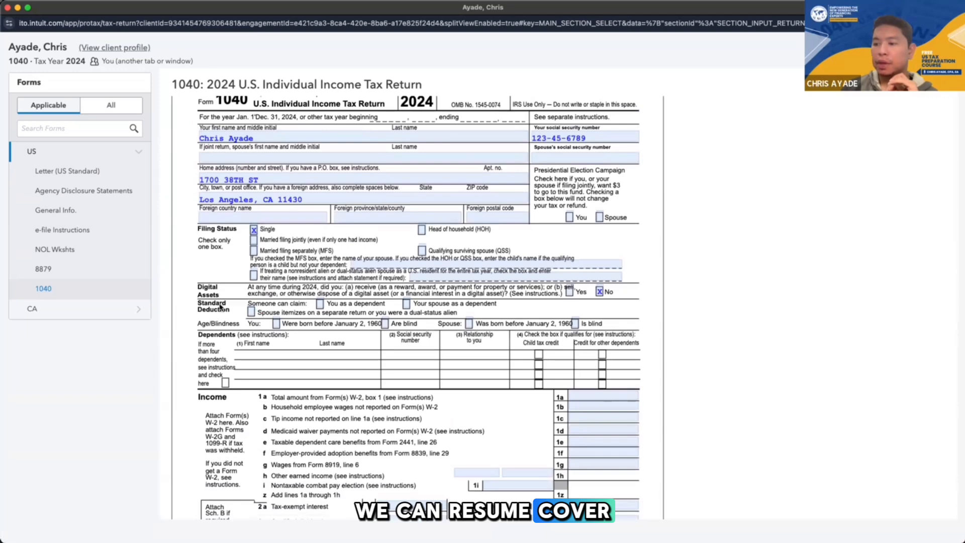
{"action": "scroll", "coordinate": [266, 375], "scroll_direction": "down", "scroll_amount": 2}
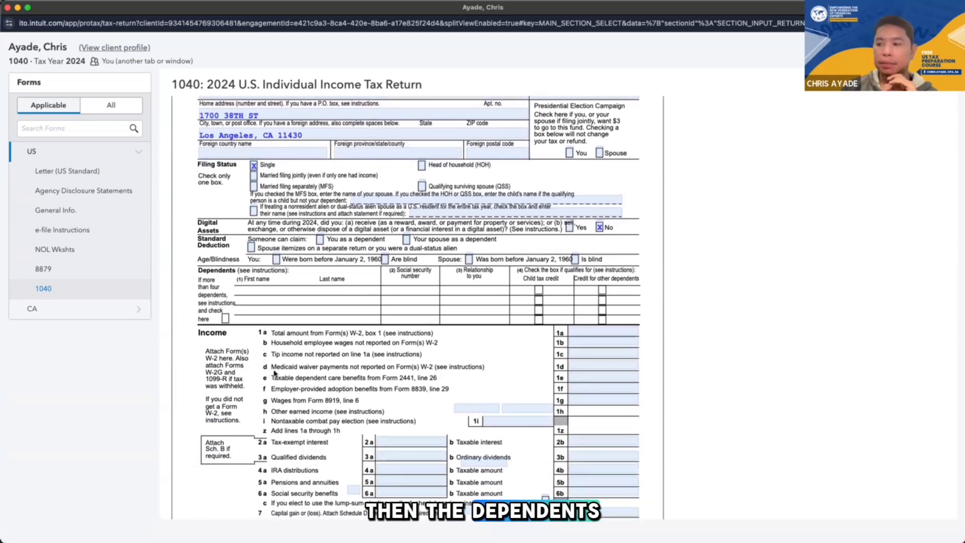
{"action": "scroll", "coordinate": [260, 311], "scroll_direction": "up", "scroll_amount": 5}
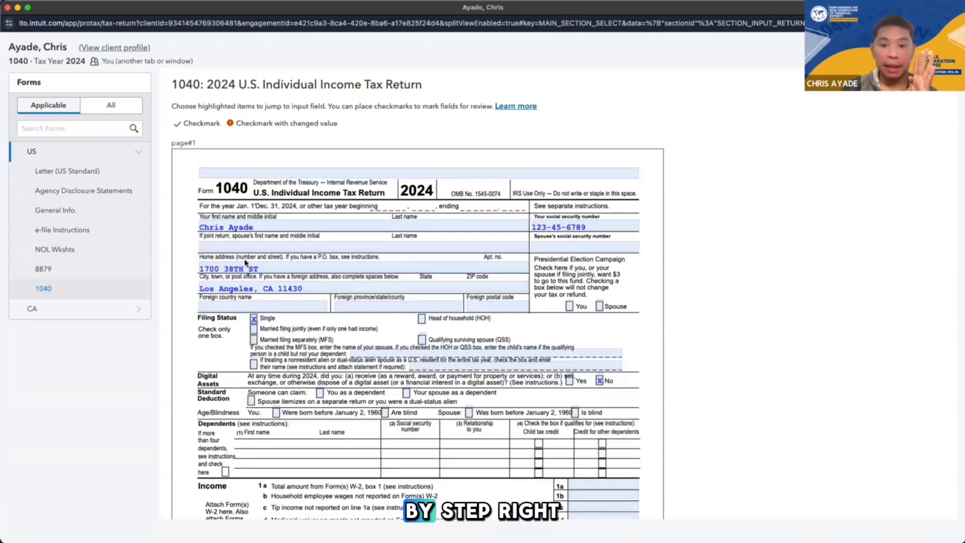
{"action": "scroll", "coordinate": [246, 261], "scroll_direction": "down", "scroll_amount": 1}
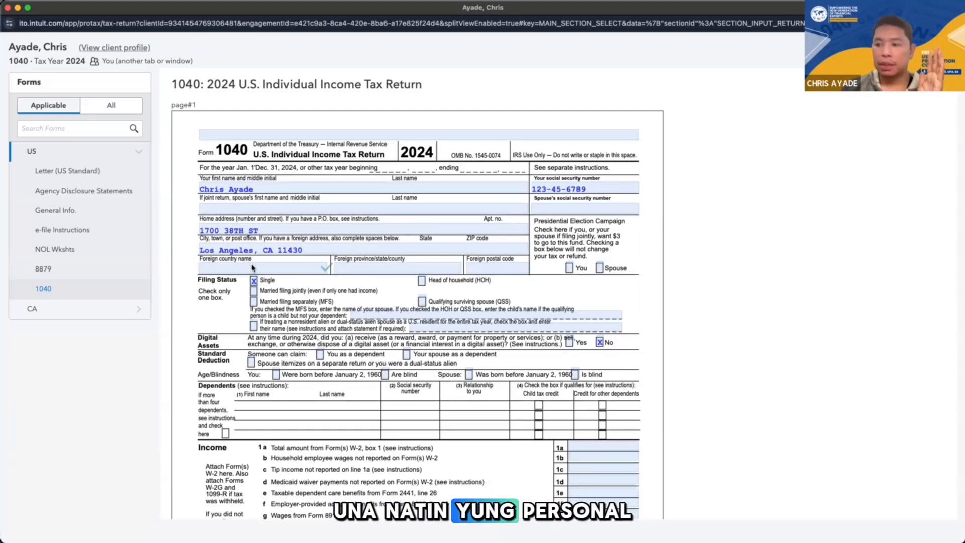
{"action": "scroll", "coordinate": [239, 285], "scroll_direction": "down", "scroll_amount": 1}
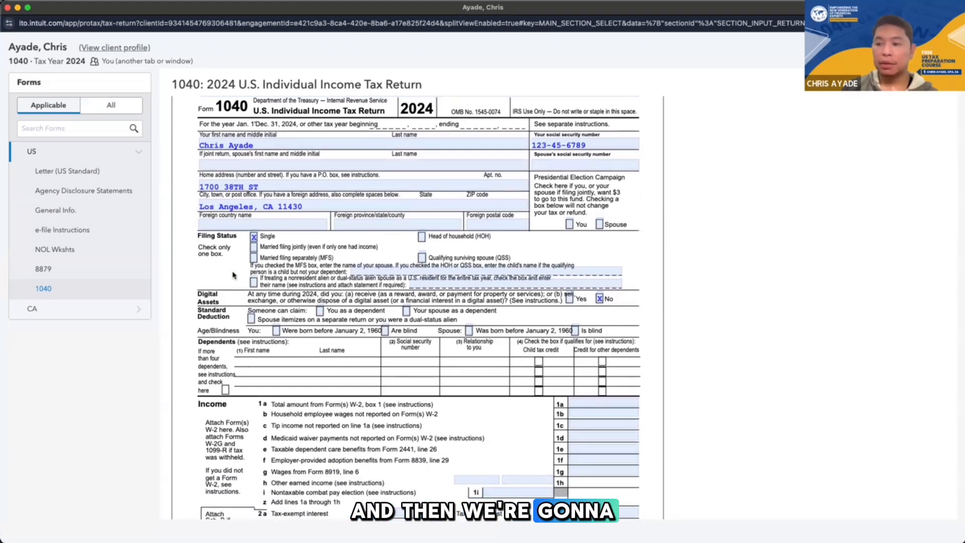
{"action": "scroll", "coordinate": [232, 275], "scroll_direction": "down", "scroll_amount": 1}
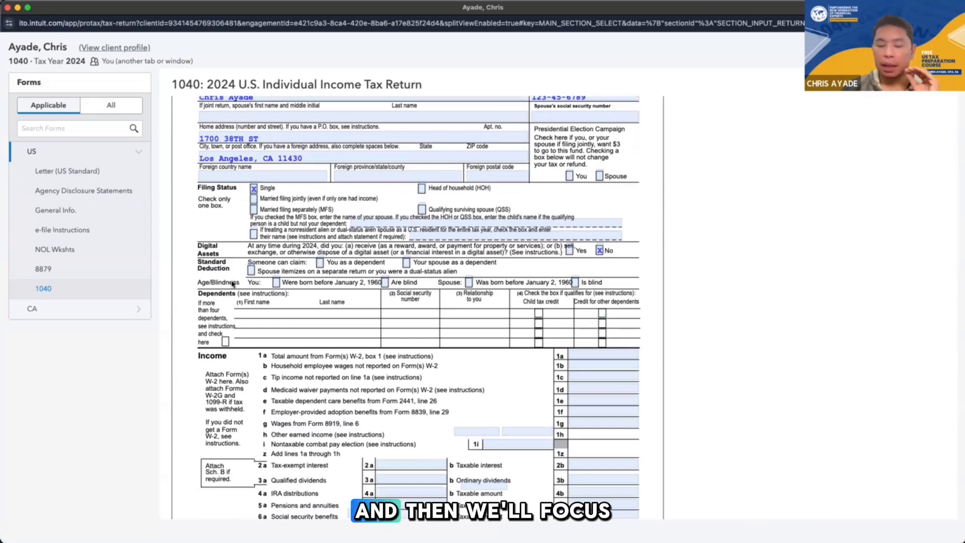
{"action": "scroll", "coordinate": [233, 283], "scroll_direction": "down", "scroll_amount": 1}
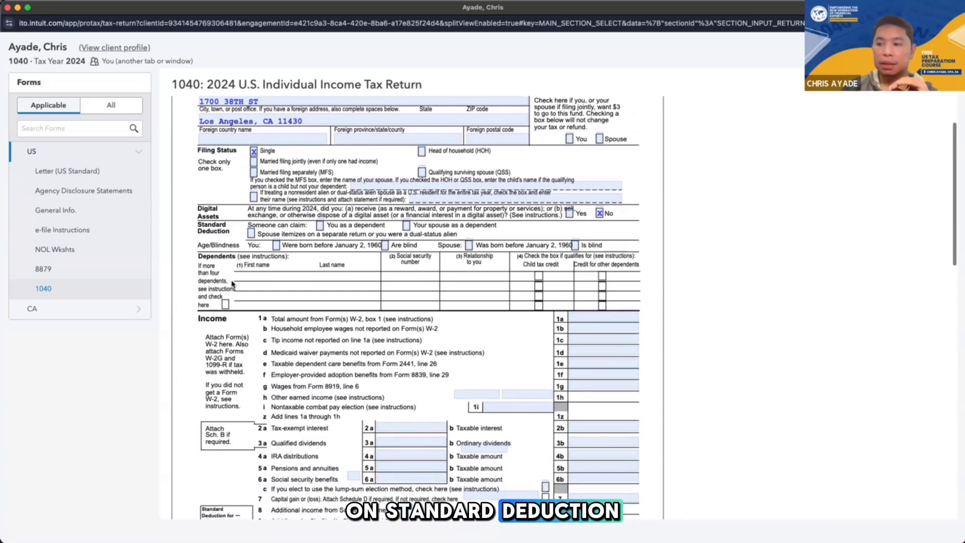
{"action": "scroll", "coordinate": [269, 314], "scroll_direction": "down", "scroll_amount": 2}
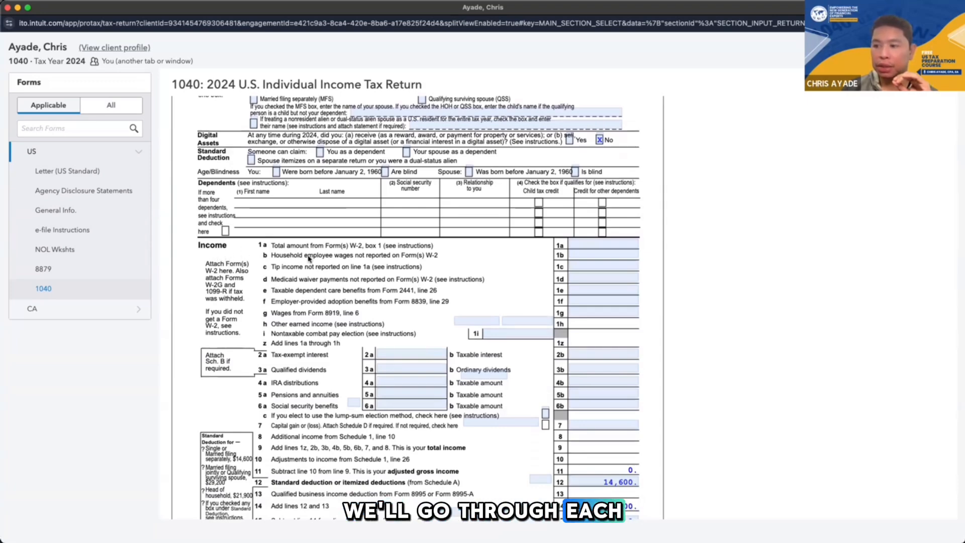
{"action": "scroll", "coordinate": [312, 377], "scroll_direction": "down", "scroll_amount": 1}
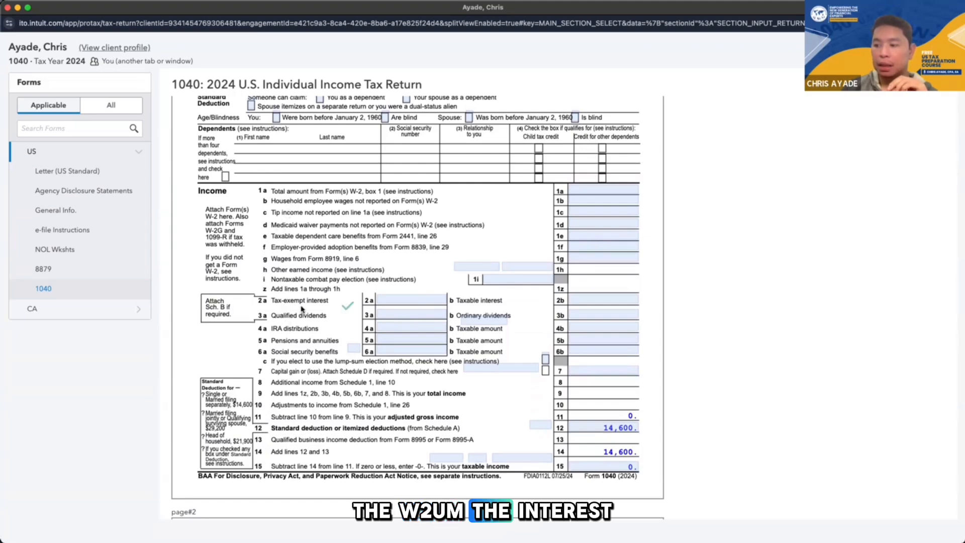
{"action": "scroll", "coordinate": [299, 315], "scroll_direction": "down", "scroll_amount": 1}
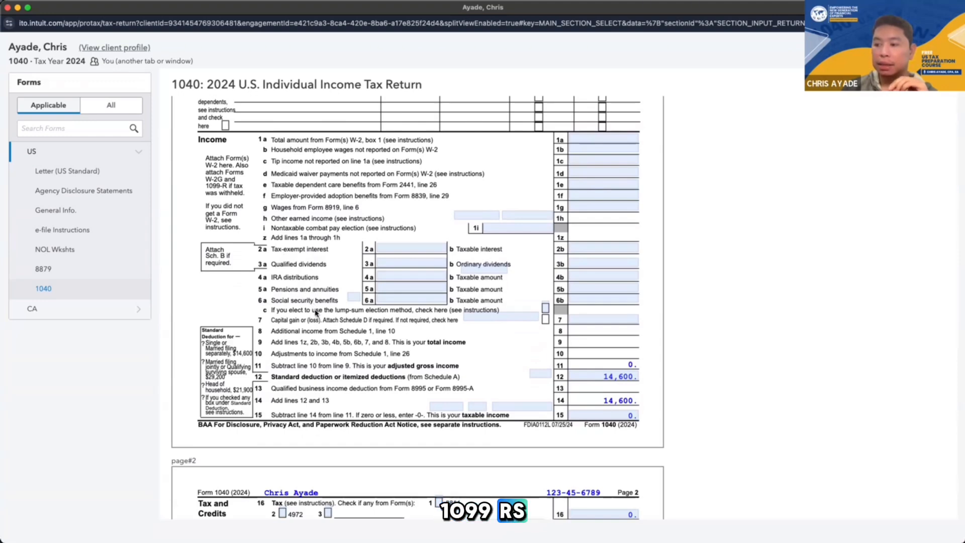
{"action": "scroll", "coordinate": [316, 313], "scroll_direction": "down", "scroll_amount": 1}
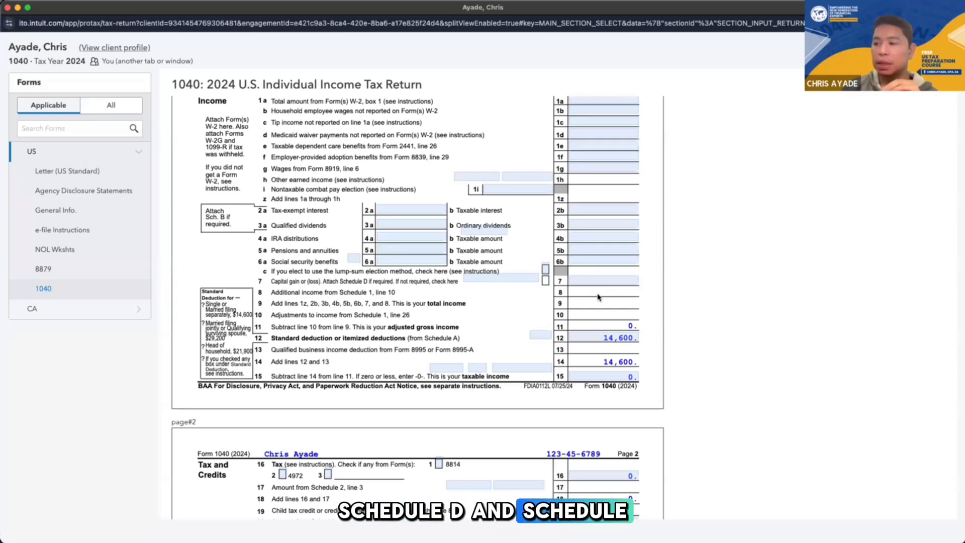
{"action": "scroll", "coordinate": [578, 352], "scroll_direction": "down", "scroll_amount": 5}
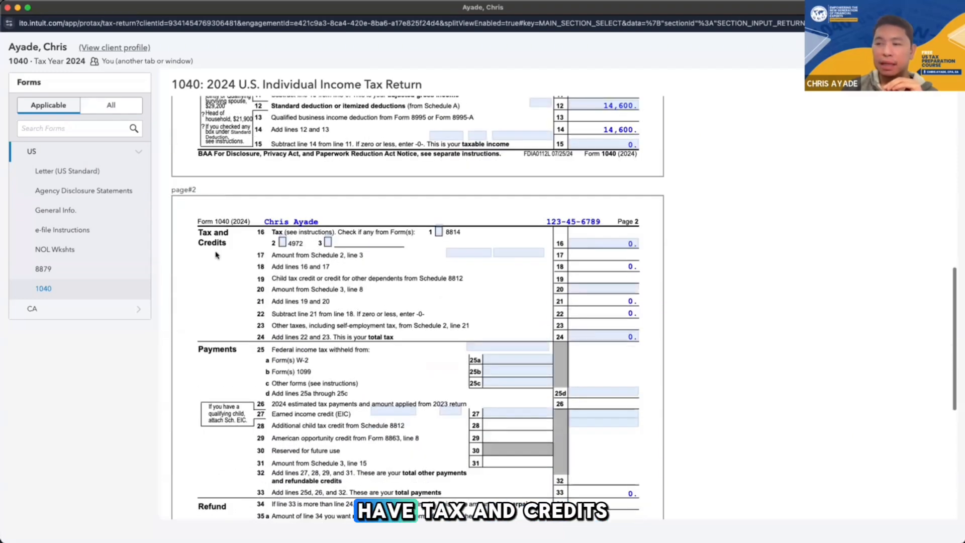
{"action": "scroll", "coordinate": [403, 363], "scroll_direction": "down", "scroll_amount": 2}
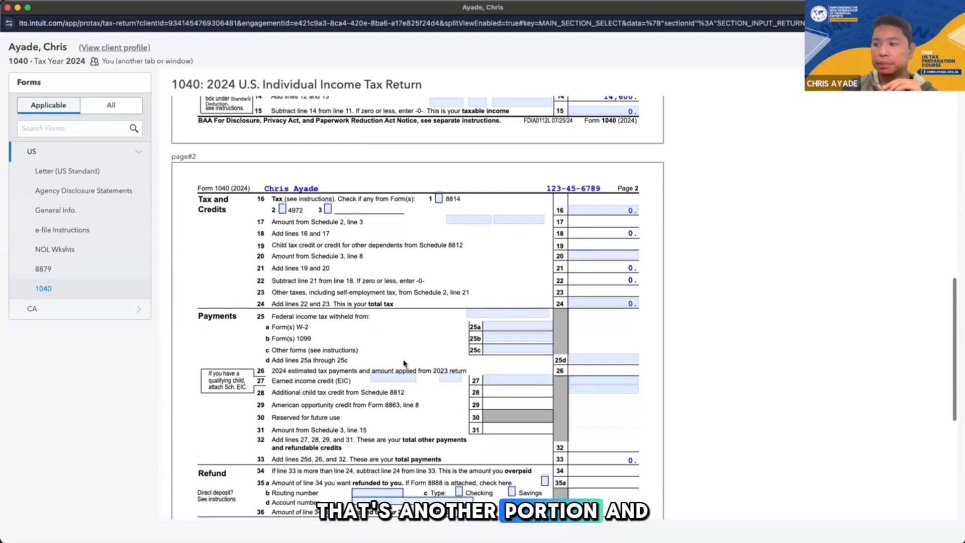
{"action": "scroll", "coordinate": [404, 363], "scroll_direction": "down", "scroll_amount": 2}
{"action": "scroll", "coordinate": [352, 361], "scroll_direction": "down", "scroll_amount": 3}
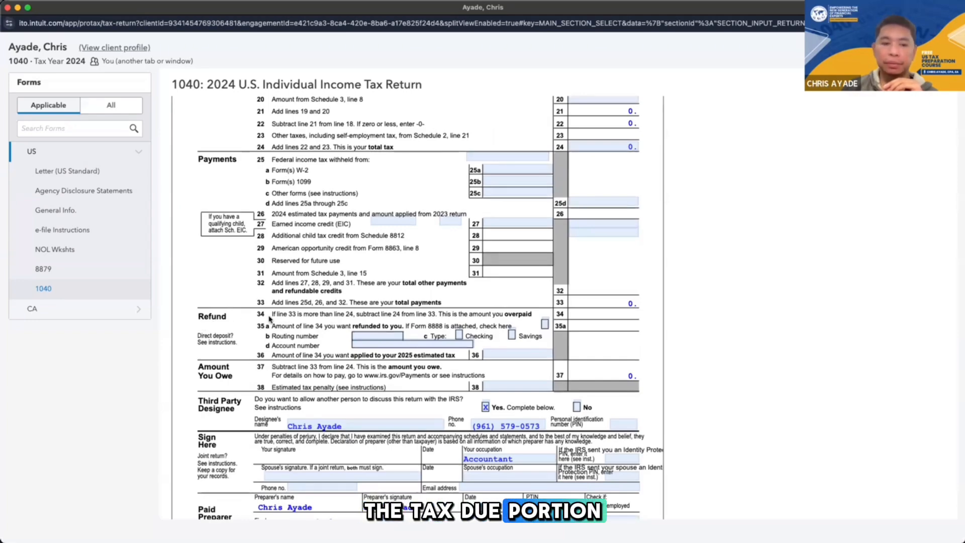
{"action": "scroll", "coordinate": [270, 318], "scroll_direction": "up", "scroll_amount": 15}
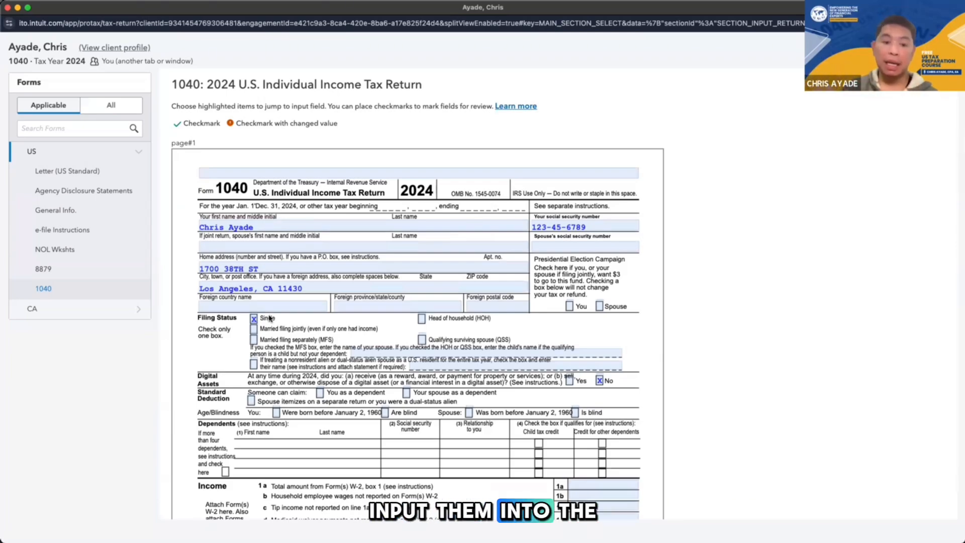
{"action": "scroll", "coordinate": [269, 318], "scroll_direction": "down", "scroll_amount": 15}
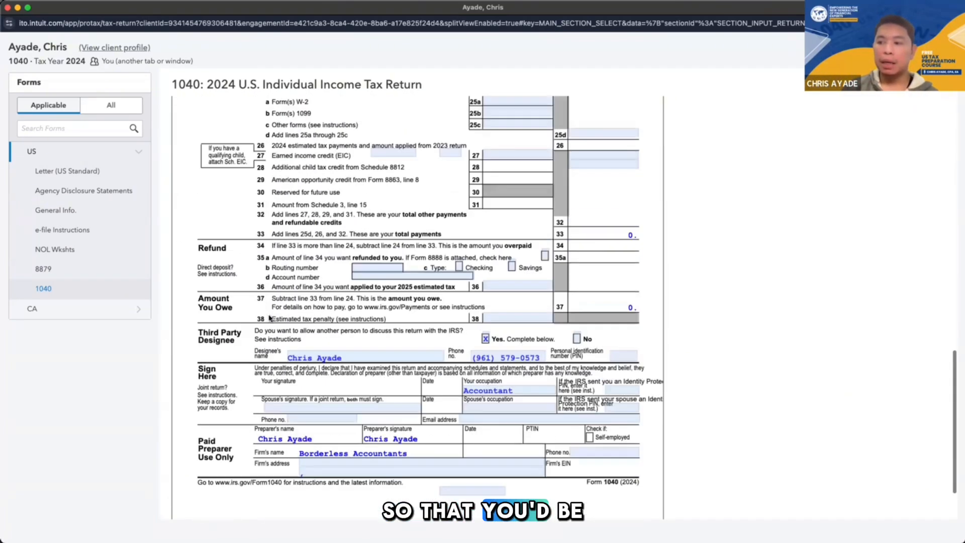
{"action": "scroll", "coordinate": [269, 318], "scroll_direction": "up", "scroll_amount": 10}
{"action": "scroll", "coordinate": [269, 318], "scroll_direction": "up", "scroll_amount": 8}
{"action": "scroll", "coordinate": [269, 318], "scroll_direction": "down", "scroll_amount": 8}
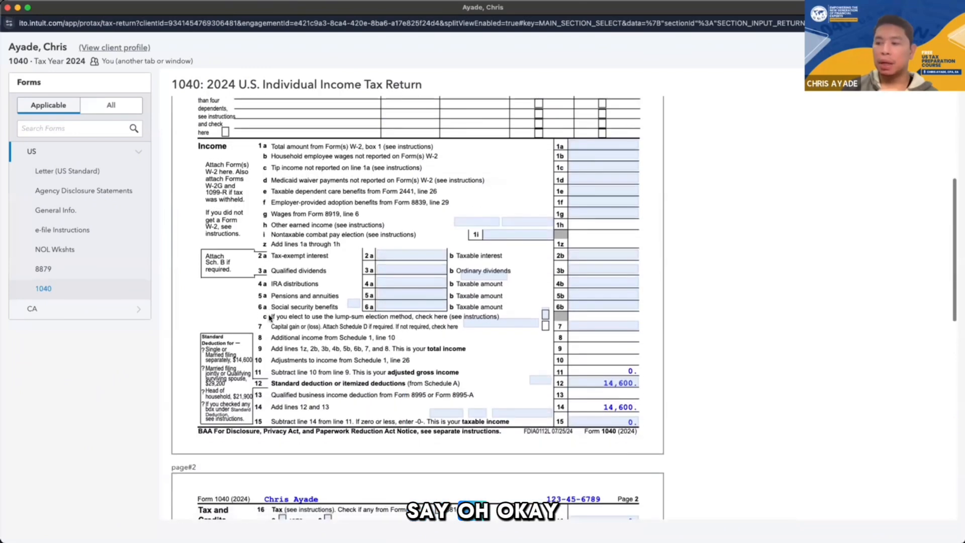
Look over Form 1040 again, from the taxpayer details and filing status through the income lines to the tax and credits on page 2
{"action": "scroll", "coordinate": [269, 317], "scroll_direction": "up", "scroll_amount": 5}
{"action": "scroll", "coordinate": [339, 349], "scroll_direction": "down", "scroll_amount": 3}
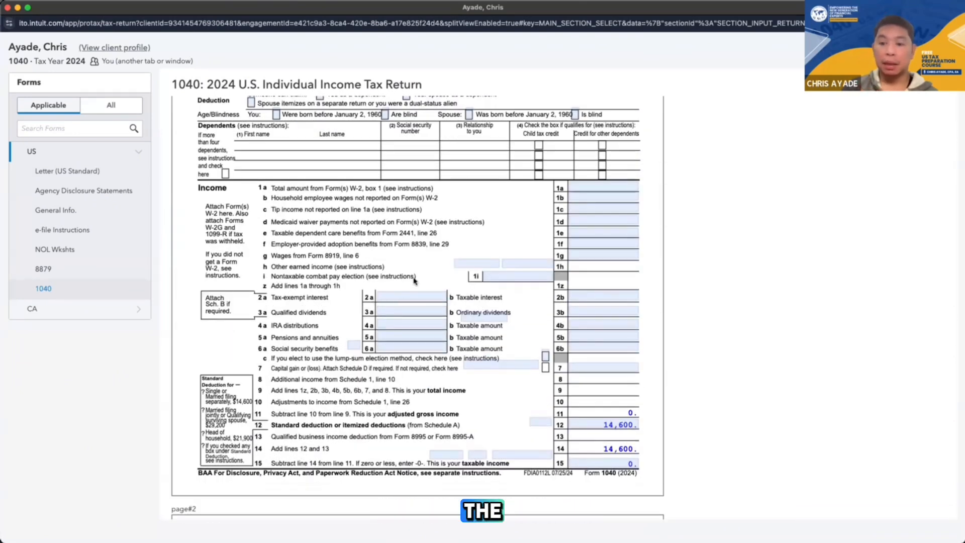
{"action": "scroll", "coordinate": [421, 289], "scroll_direction": "up", "scroll_amount": 2}
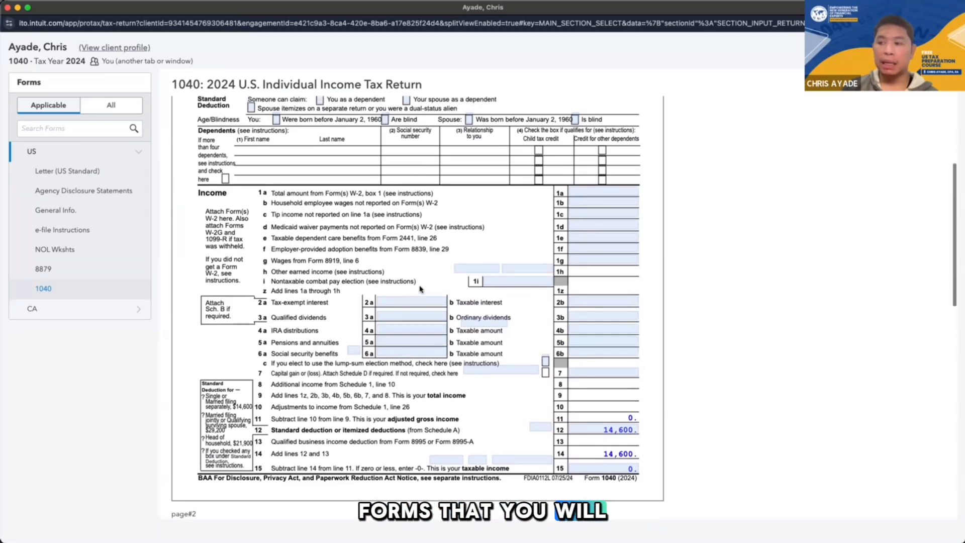
{"action": "scroll", "coordinate": [420, 290], "scroll_direction": "up", "scroll_amount": 6}
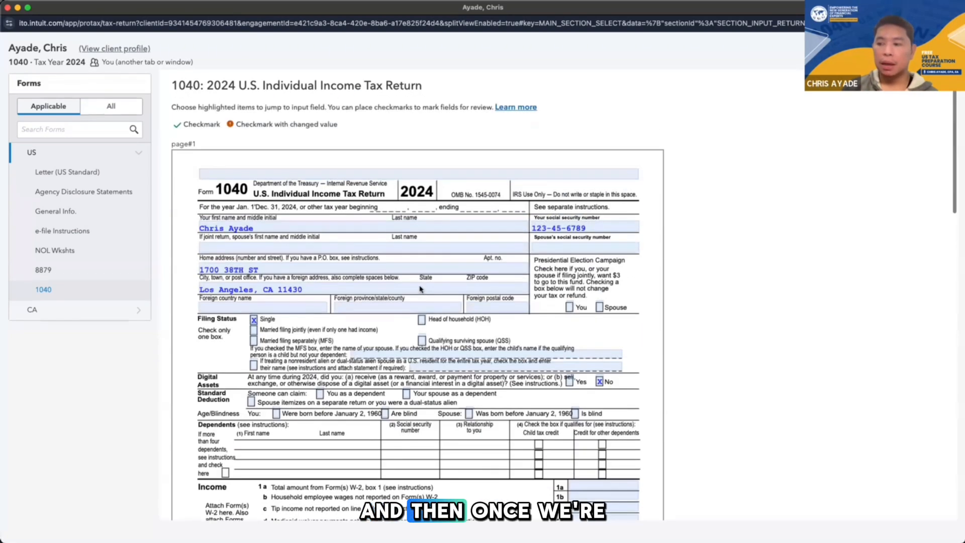
{"action": "scroll", "coordinate": [420, 289], "scroll_direction": "down", "scroll_amount": 7}
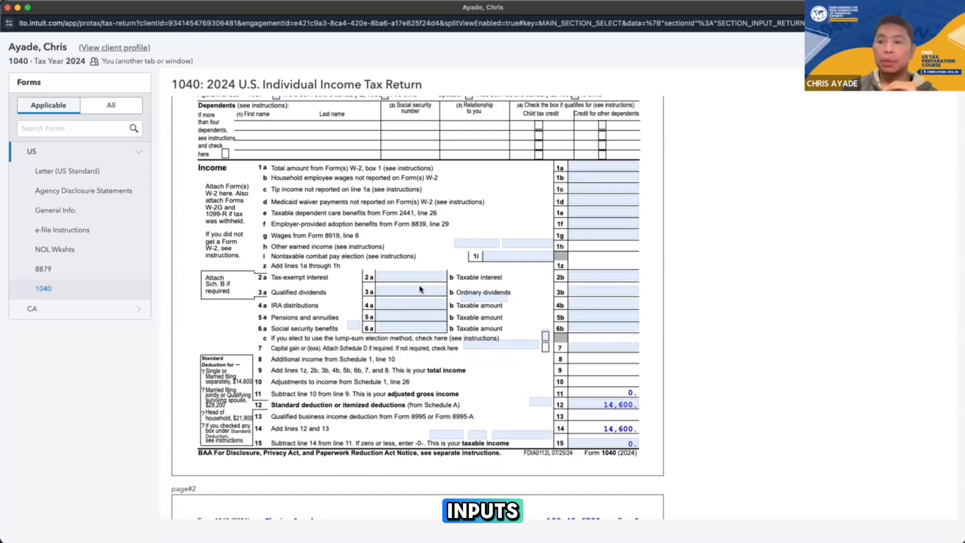
{"action": "scroll", "coordinate": [420, 289], "scroll_direction": "up", "scroll_amount": 8}
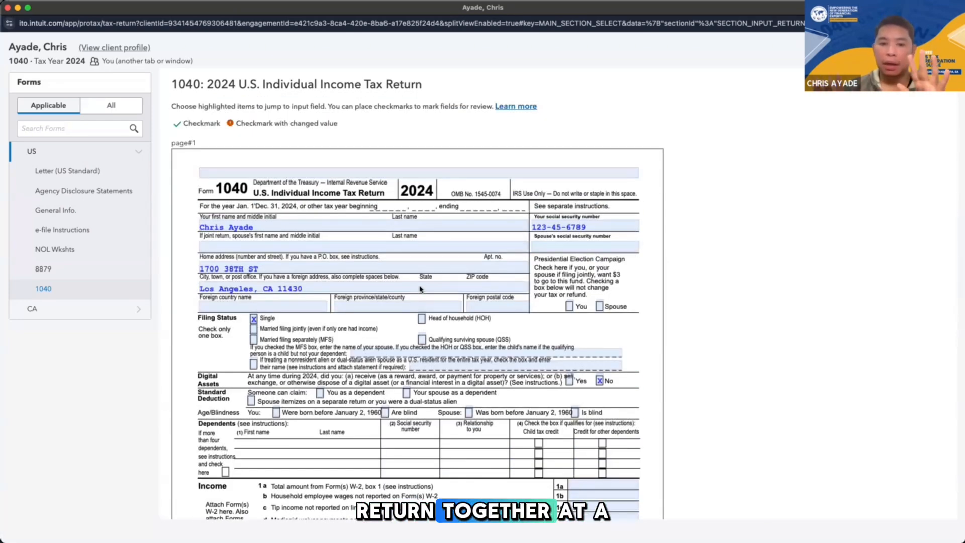
{"action": "scroll", "coordinate": [420, 289], "scroll_direction": "down", "scroll_amount": 8}
{"action": "scroll", "coordinate": [421, 289], "scroll_direction": "down", "scroll_amount": 10}
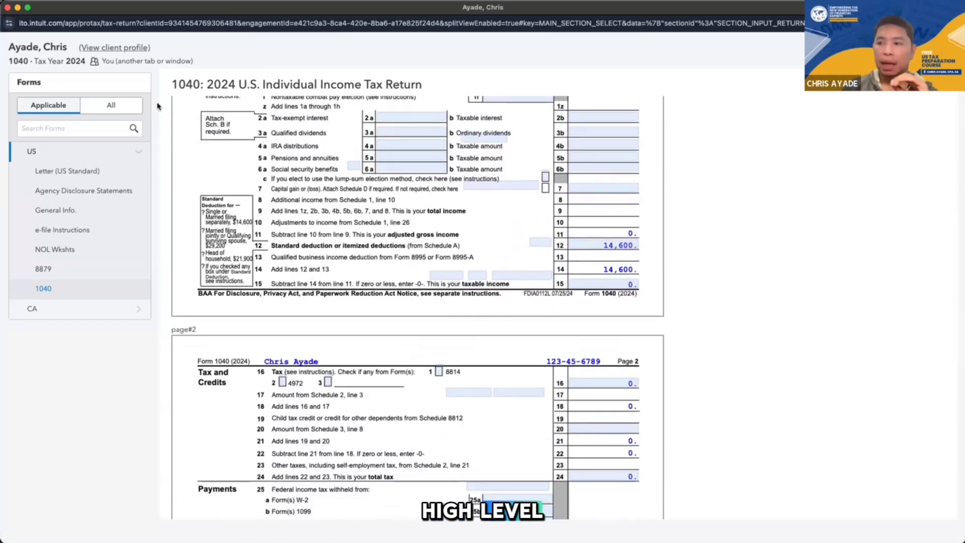
{"action": "scroll", "coordinate": [420, 289], "scroll_direction": "up", "scroll_amount": 1}
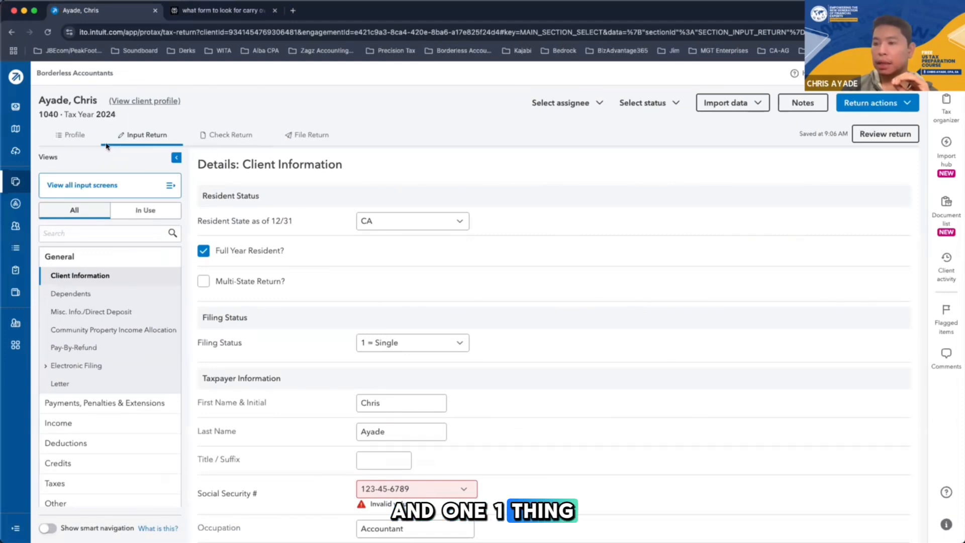
Check the return from the main return window and examine its fatal diagnostics and EF critical diagnostics
{"action": "left_click", "coordinate": [239, 137]}
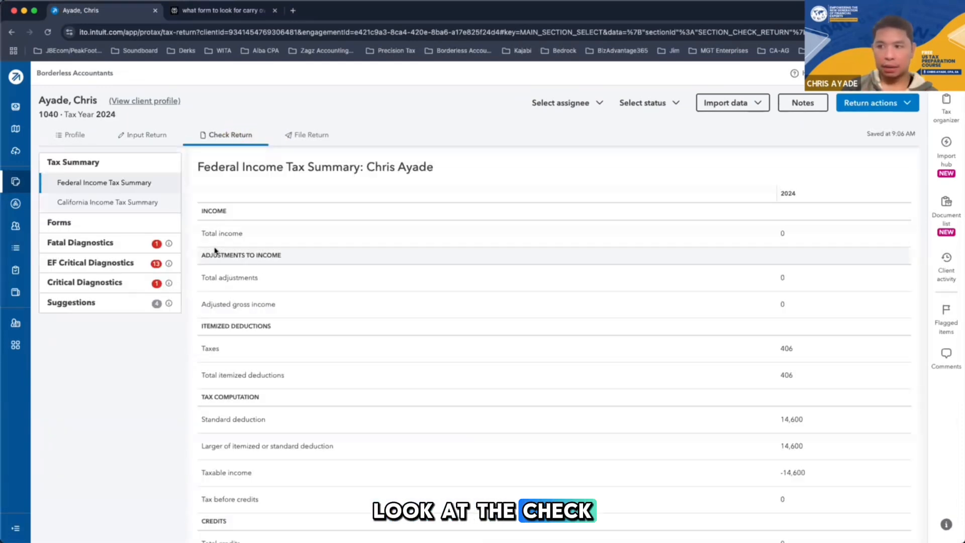
{"action": "left_click", "coordinate": [97, 245]}
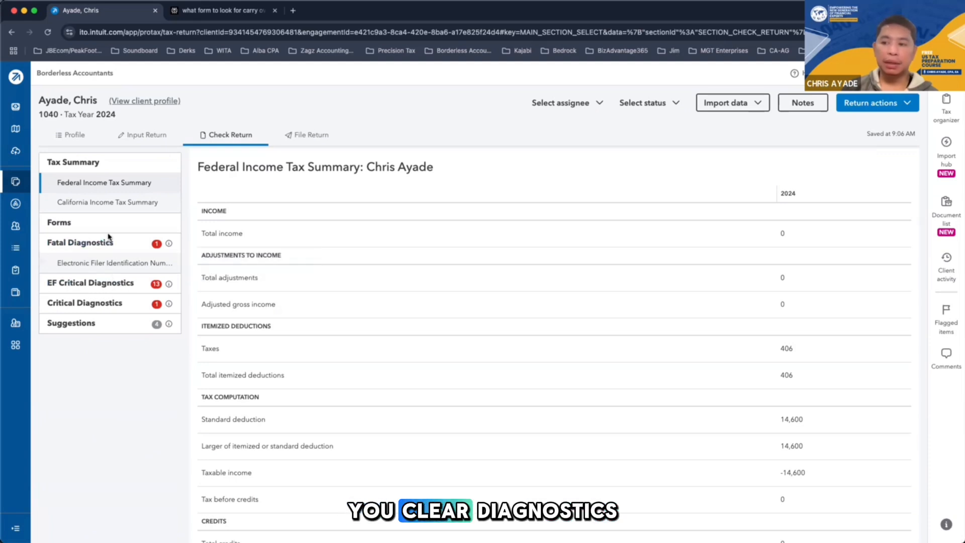
{"action": "left_click", "coordinate": [95, 283]}
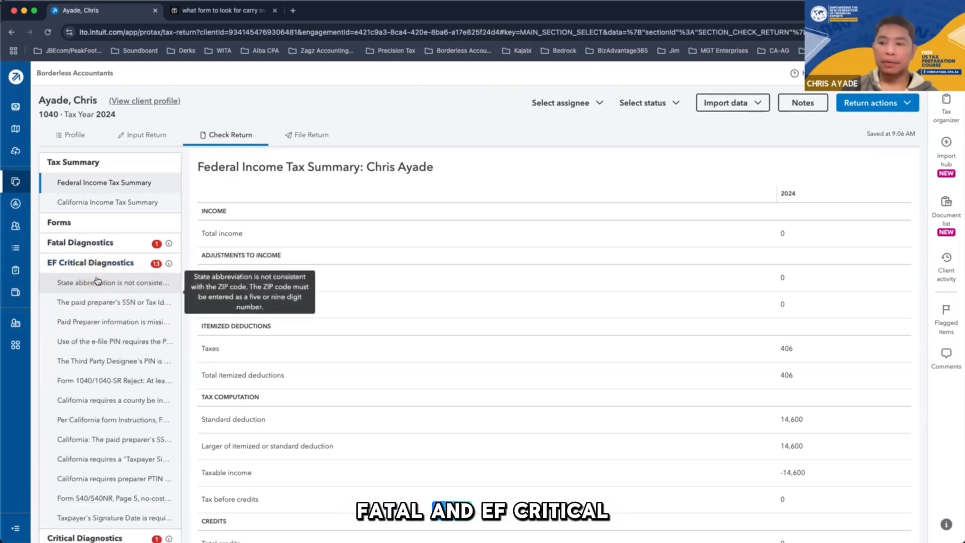
{"action": "left_click", "coordinate": [102, 269]}
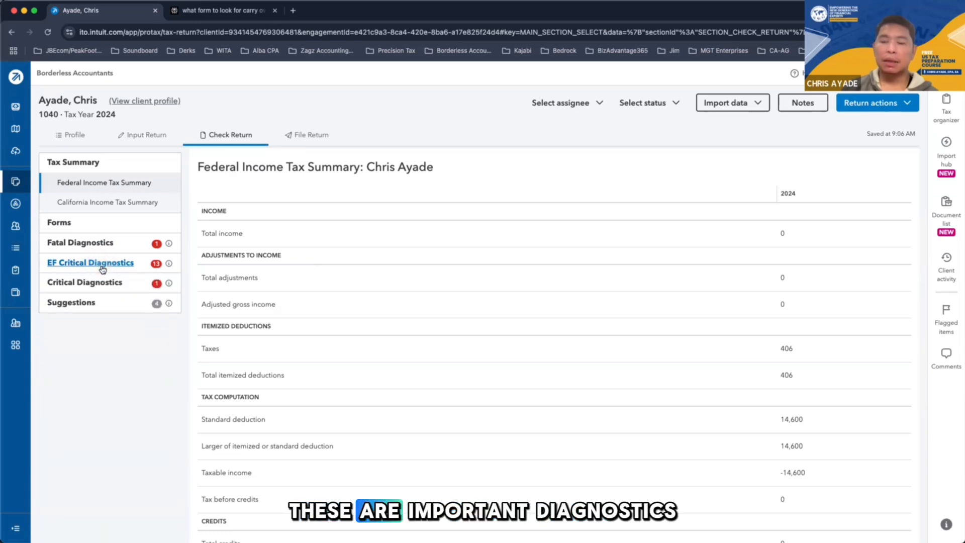
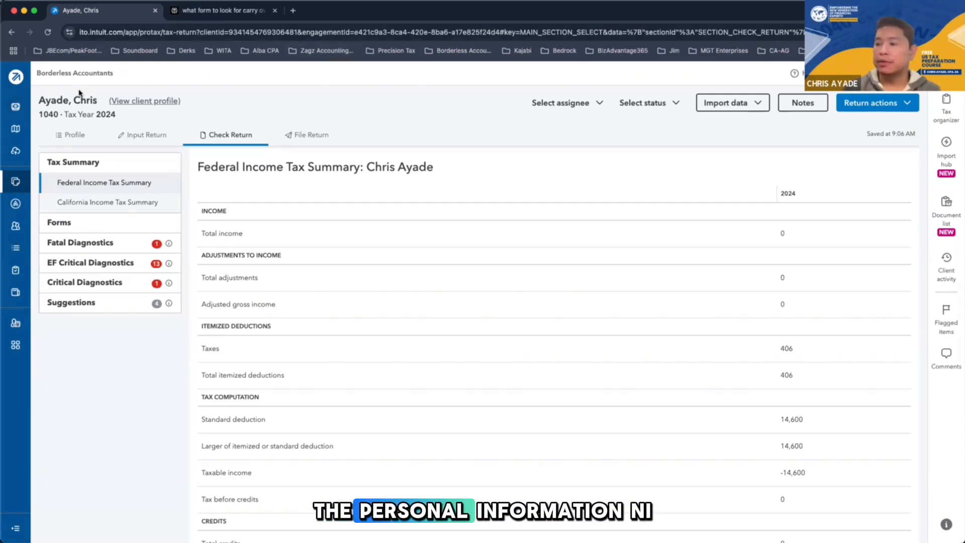
Switch to the Perplexity answers on carry-over and business loss forms, and briefly bring up the Downloads folder in Finder
{"action": "left_click", "coordinate": [189, 13]}
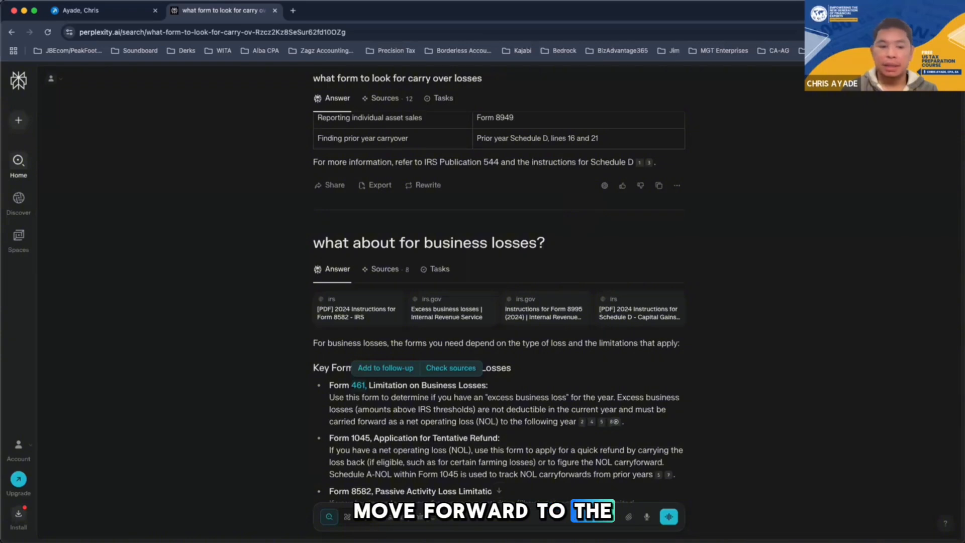
{"action": "key", "text": "super+Tab"}
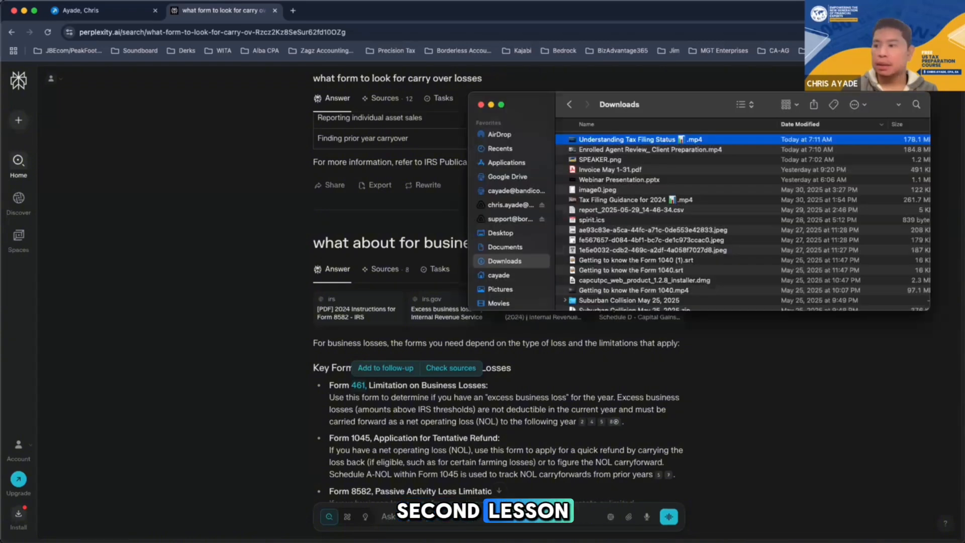
{"action": "left_click_drag", "start_coordinate": [630, 112], "coordinate": [220, 81]}
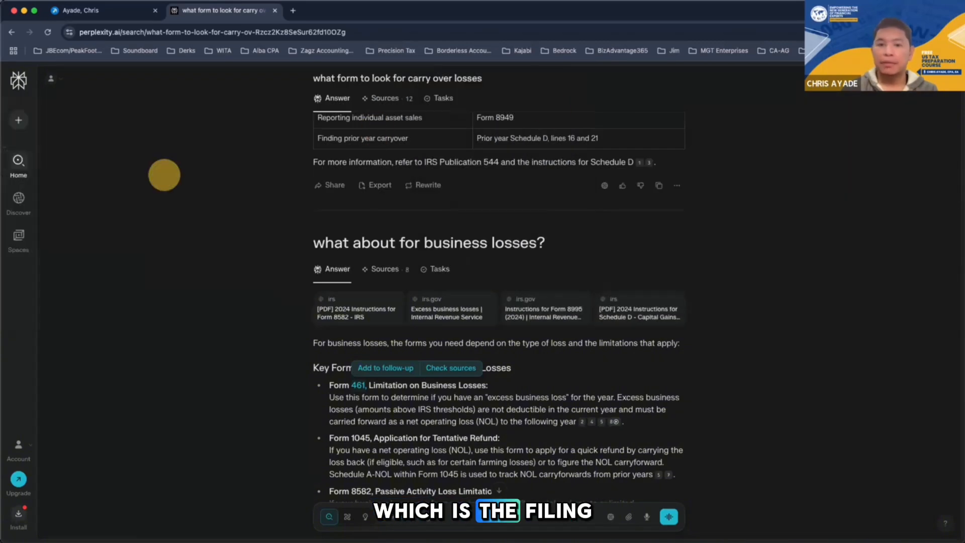
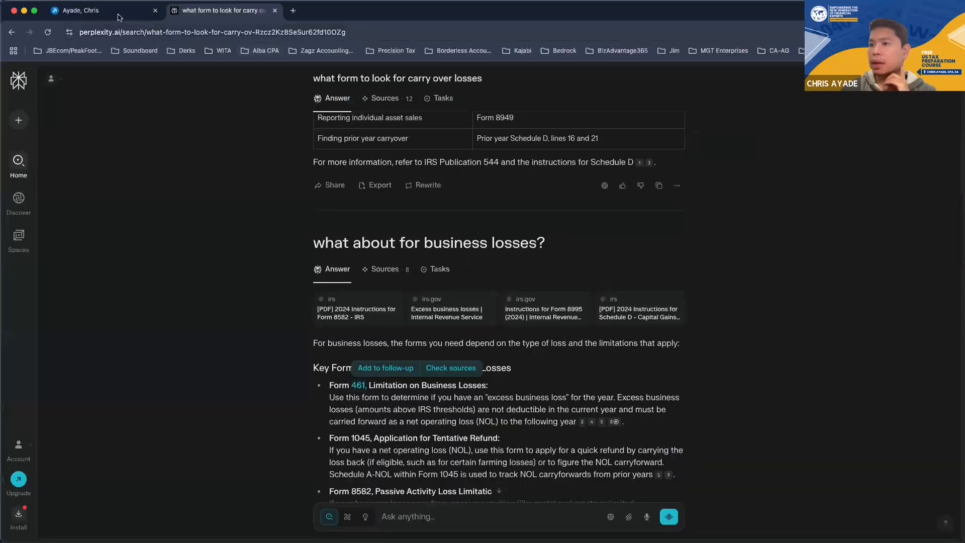
Switch to the single filer's 2024 Form 1040 return in ProConnect Tax and look over its client information and e-file profile
{"action": "left_click", "coordinate": [119, 14]}
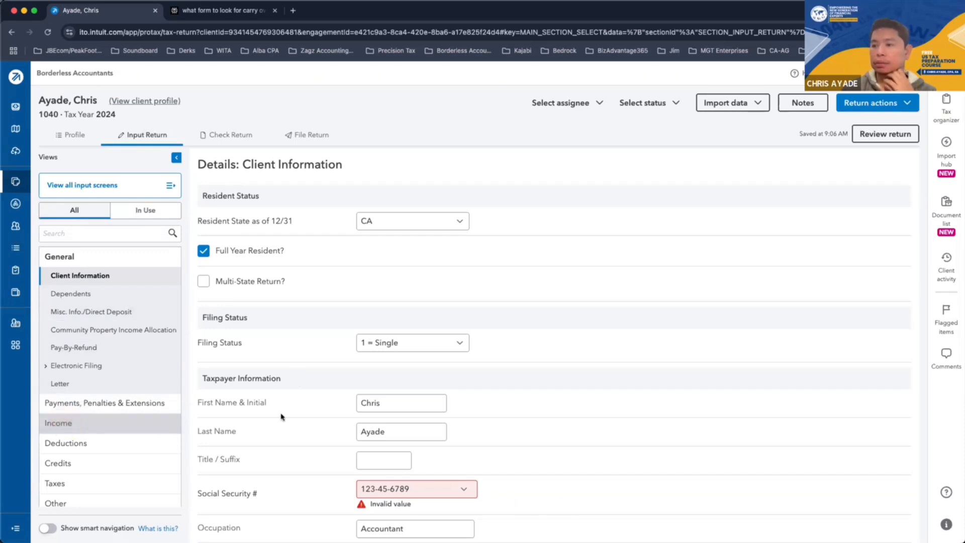
{"action": "scroll", "coordinate": [199, 345], "scroll_direction": "down", "scroll_amount": 5}
{"action": "scroll", "coordinate": [198, 345], "scroll_direction": "up", "scroll_amount": 5}
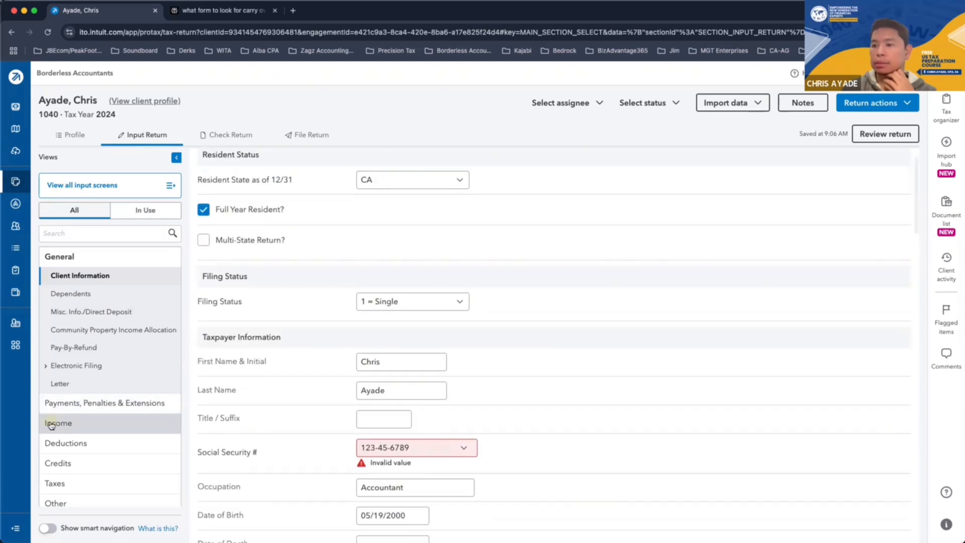
{"action": "left_click", "coordinate": [90, 134]}
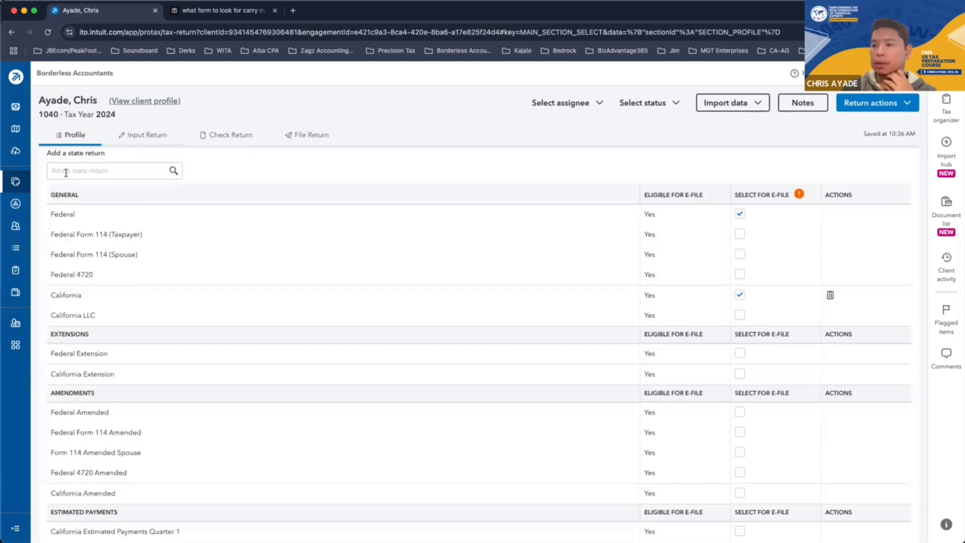
{"action": "left_click", "coordinate": [121, 135]}
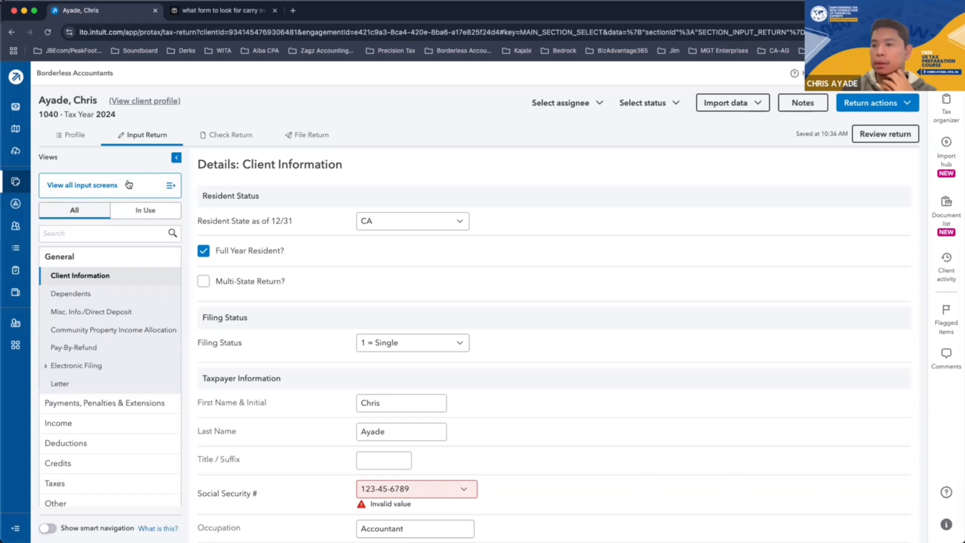
Bring up the Wages, Salaries, Tips (W-2) screen from the full list of input screens and look over its employer and wage fields
{"action": "left_click", "coordinate": [165, 185]}
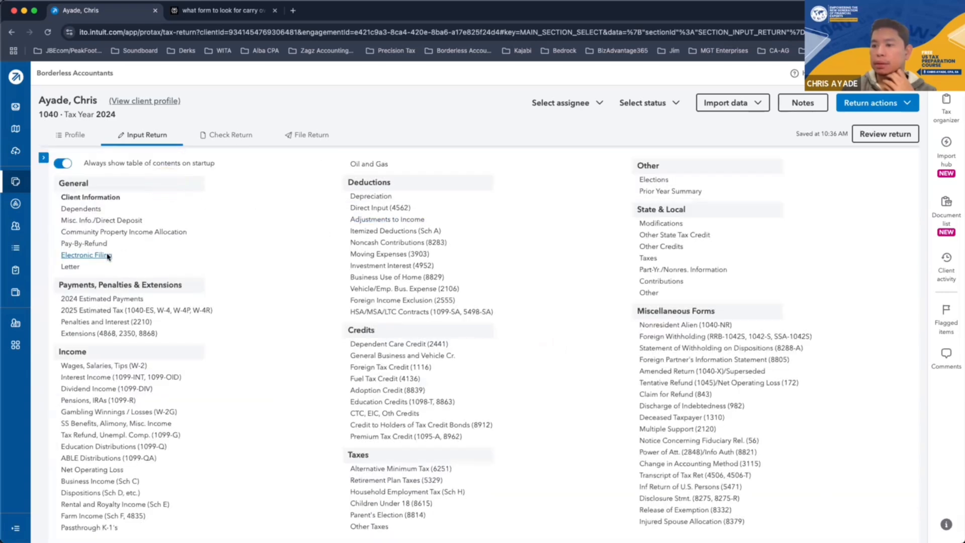
{"action": "left_click", "coordinate": [101, 366]}
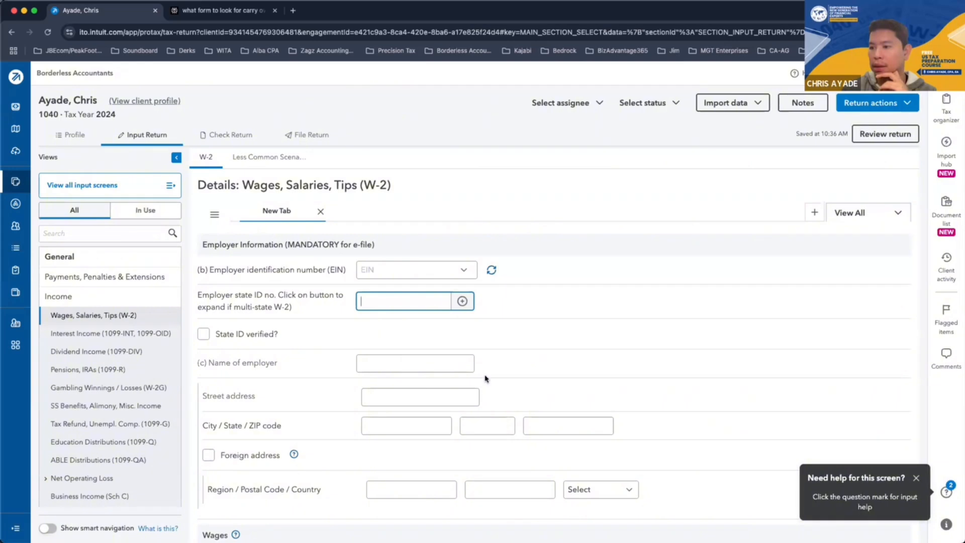
{"action": "scroll", "coordinate": [496, 393], "scroll_direction": "down", "scroll_amount": 5}
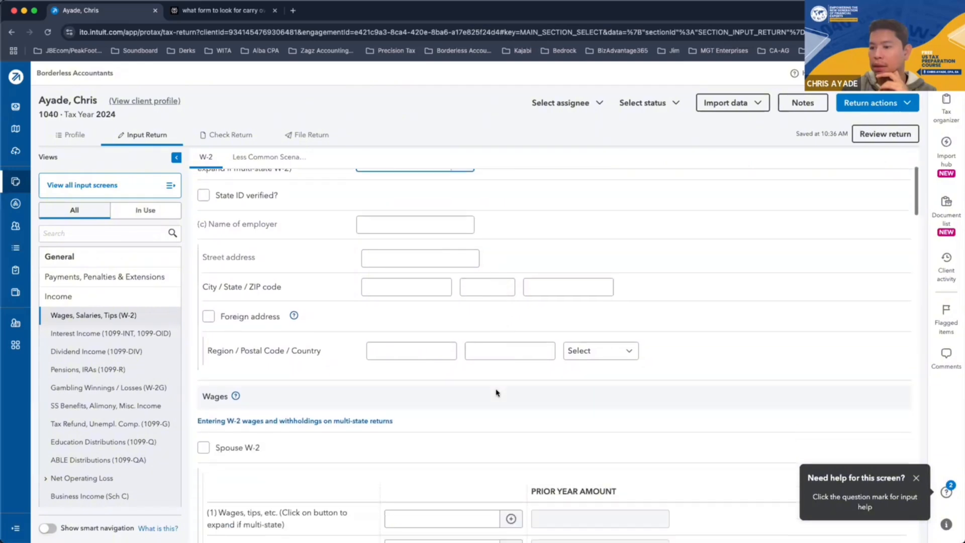
{"action": "scroll", "coordinate": [497, 393], "scroll_direction": "down", "scroll_amount": 1}
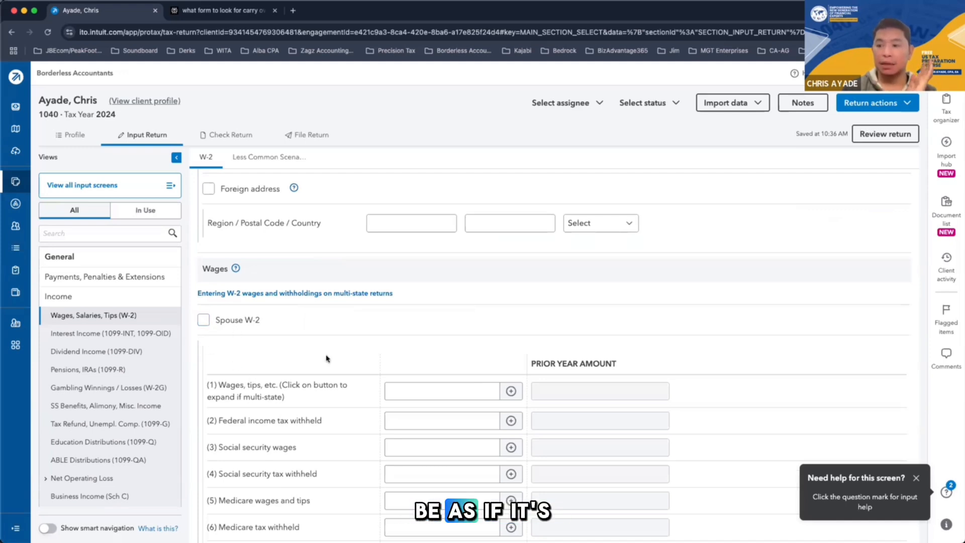
{"action": "scroll", "coordinate": [329, 358], "scroll_direction": "up", "scroll_amount": 3}
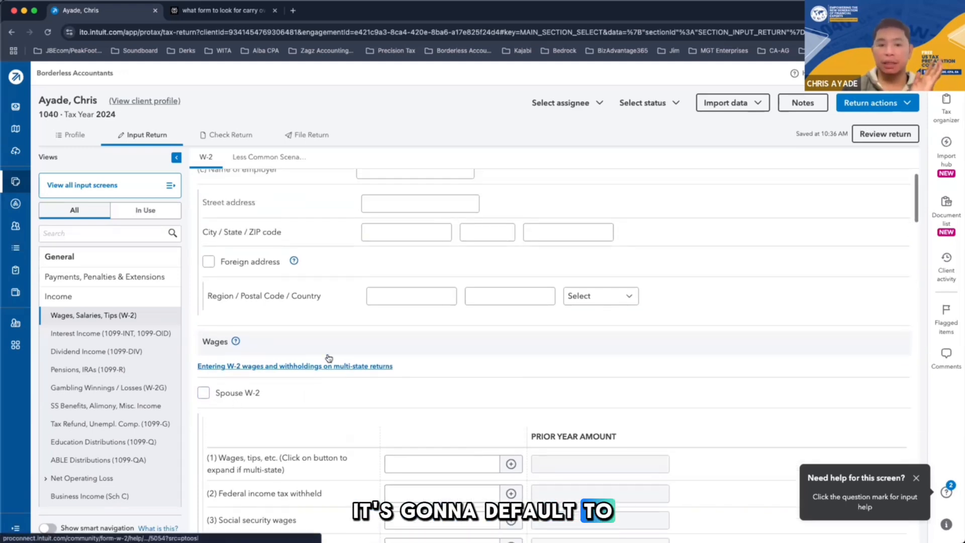
{"action": "scroll", "coordinate": [328, 360], "scroll_direction": "down", "scroll_amount": 3}
{"action": "scroll", "coordinate": [328, 360], "scroll_direction": "up", "scroll_amount": 8}
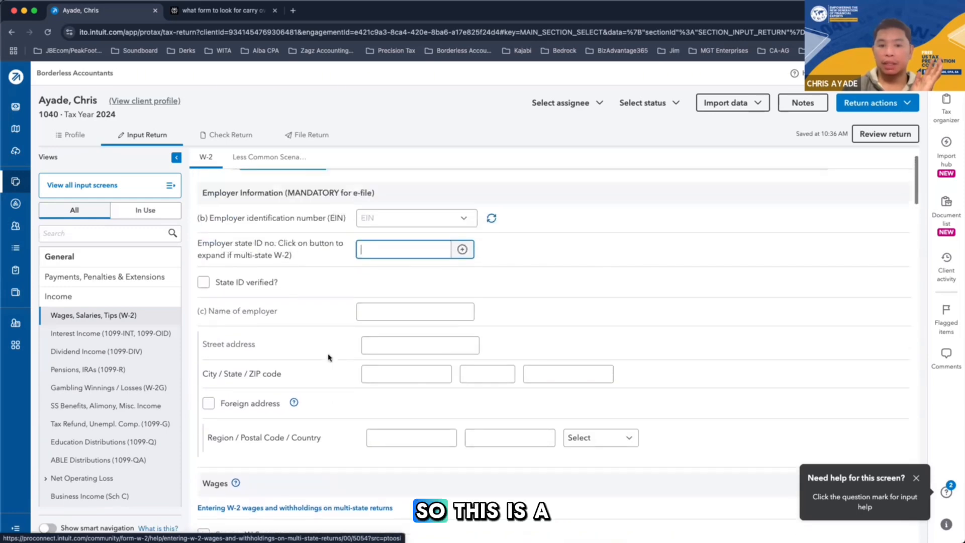
Mark the new W-2 as a Spouse W-2 and look over its wage and withholding fields
{"action": "scroll", "coordinate": [327, 358], "scroll_direction": "down", "scroll_amount": 7}
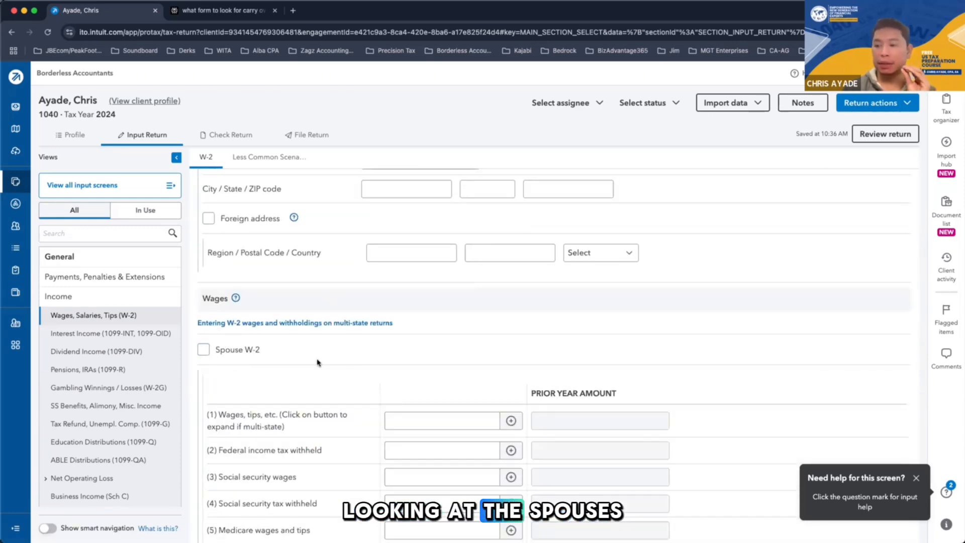
{"action": "left_click", "coordinate": [204, 352]}
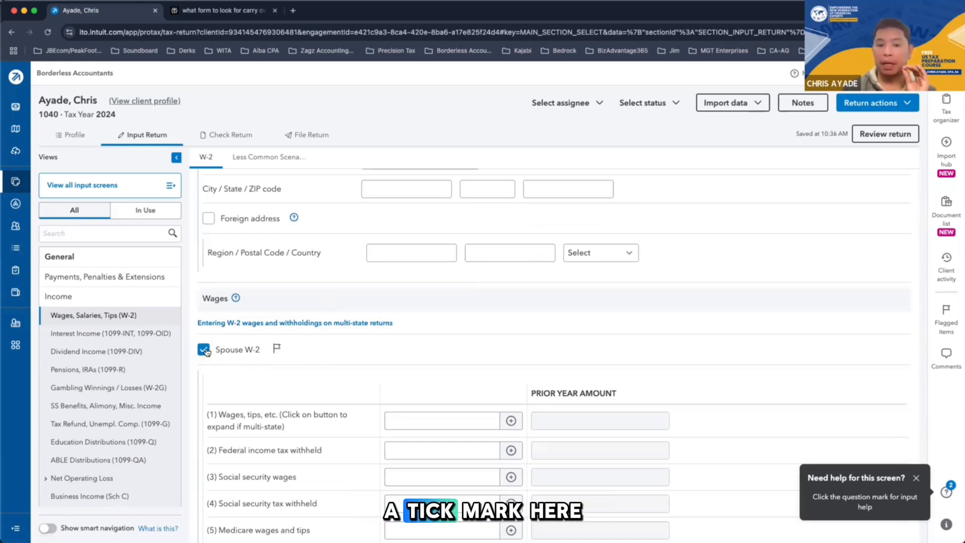
{"action": "scroll", "coordinate": [498, 351], "scroll_direction": "up", "scroll_amount": 5}
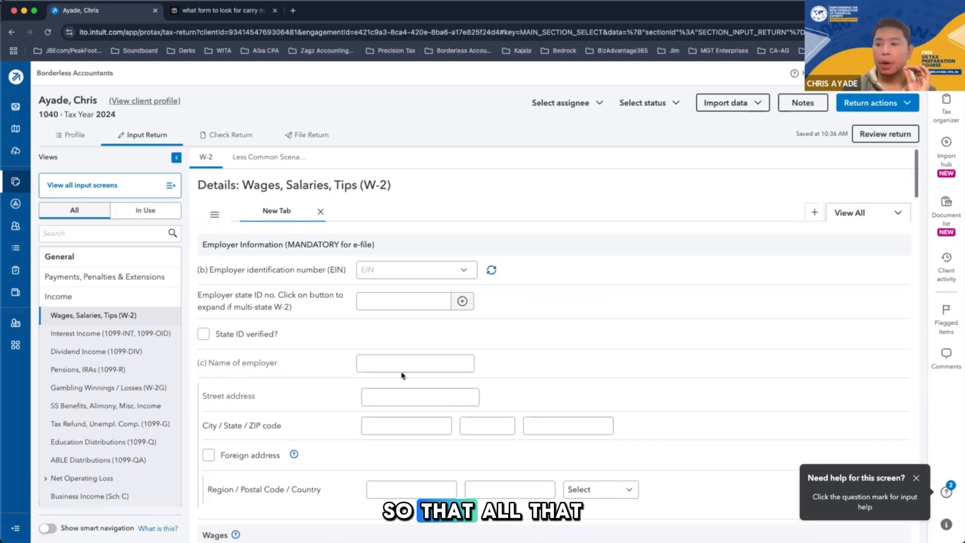
{"action": "scroll", "coordinate": [386, 481], "scroll_direction": "down", "scroll_amount": 8}
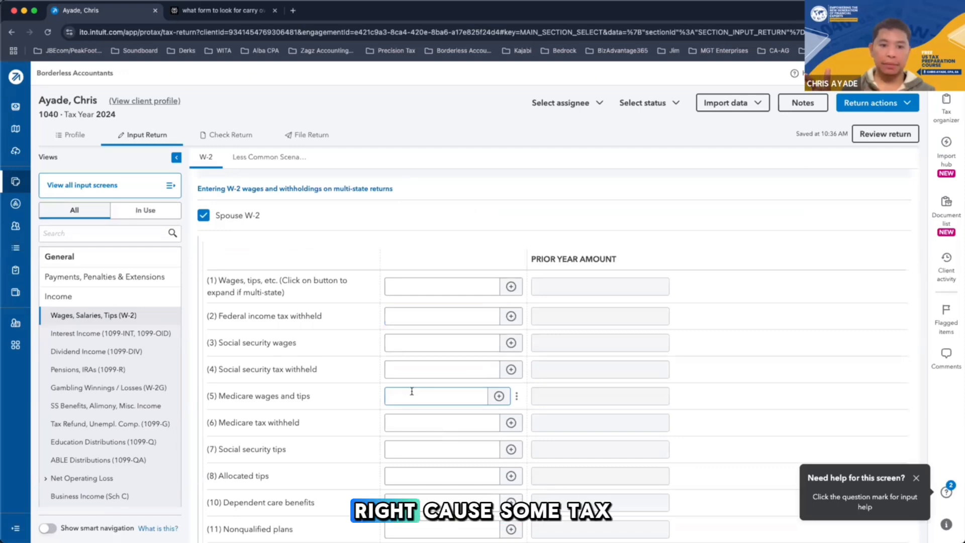
{"action": "scroll", "coordinate": [138, 400], "scroll_direction": "down", "scroll_amount": 5}
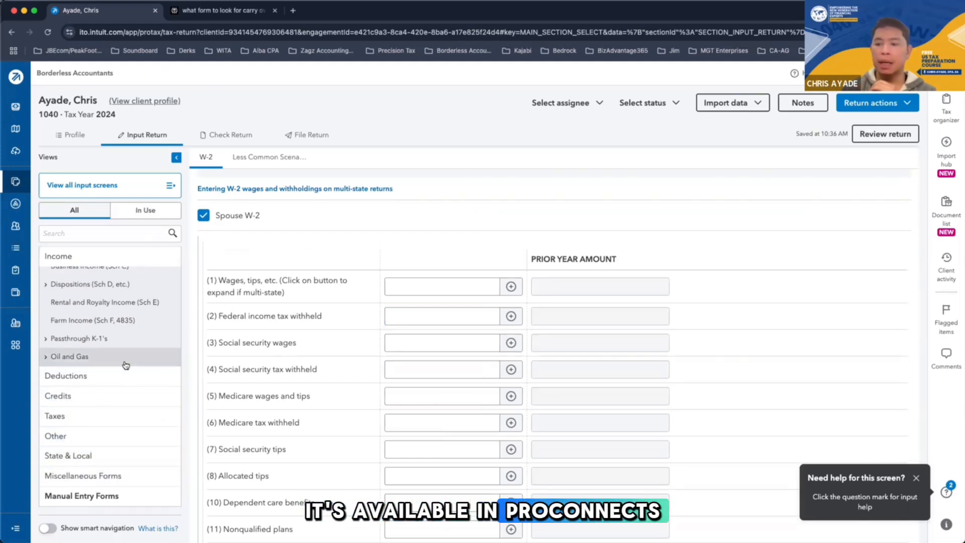
Clear the Spouse W-2 mark in the Wages section
{"action": "scroll", "coordinate": [140, 347], "scroll_direction": "up", "scroll_amount": 3}
{"action": "scroll", "coordinate": [140, 346], "scroll_direction": "up", "scroll_amount": 10}
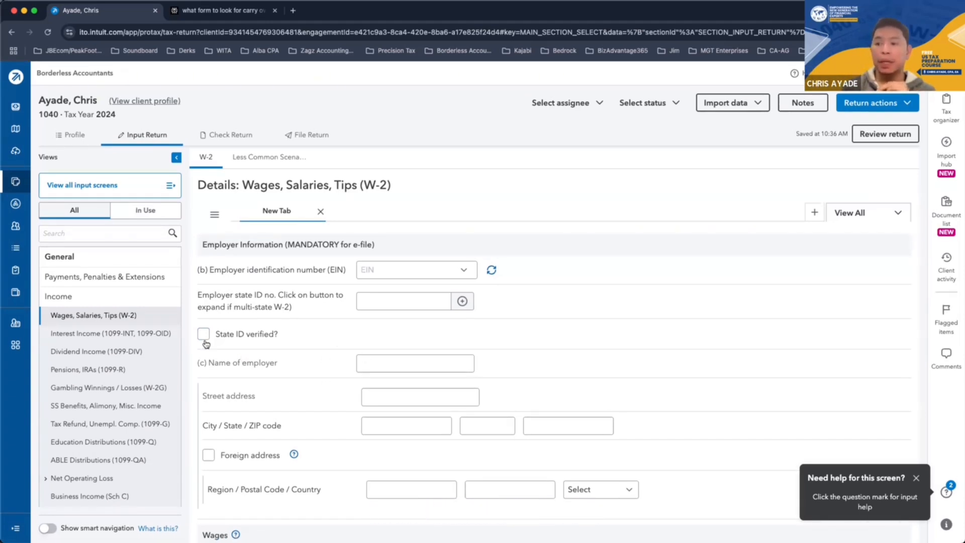
{"action": "scroll", "coordinate": [263, 364], "scroll_direction": "down", "scroll_amount": 3}
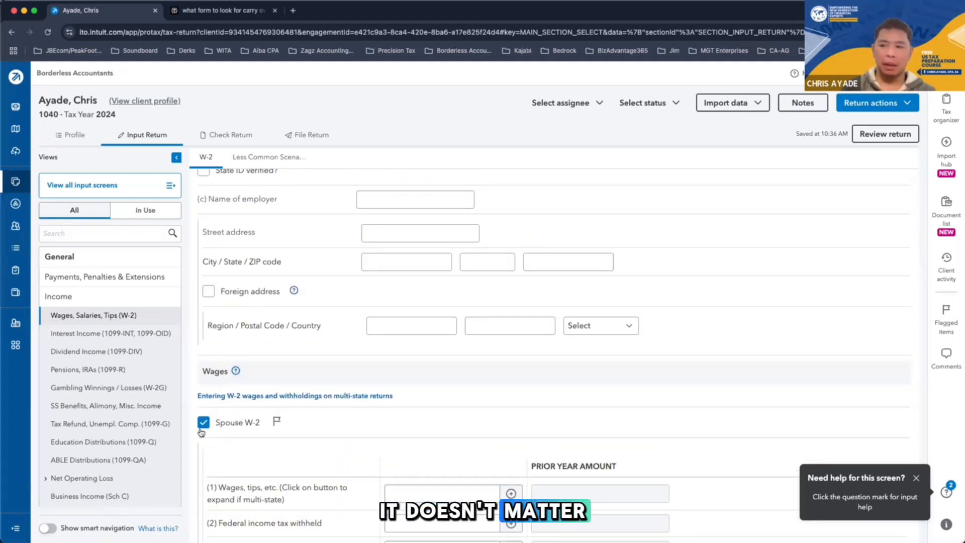
{"action": "left_click", "coordinate": [203, 423]}
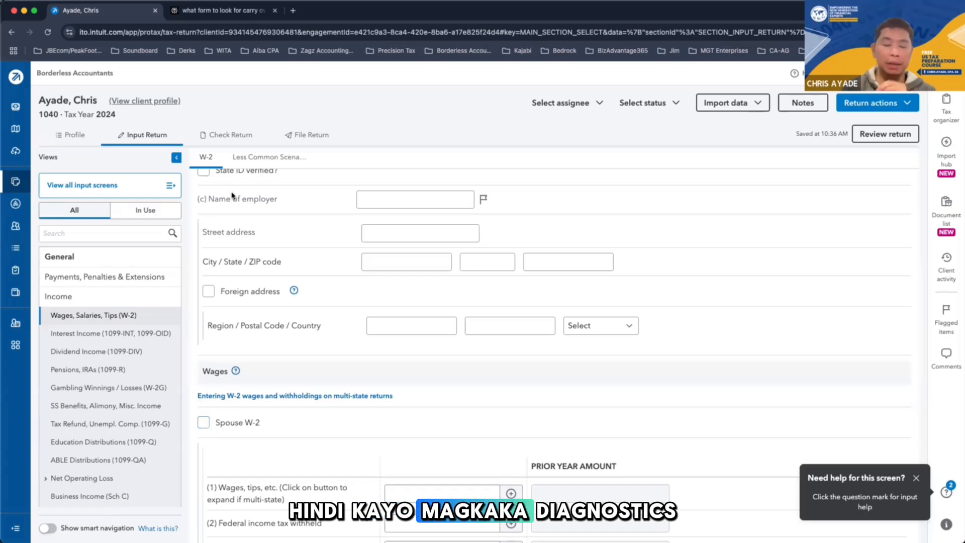
Examine the W-2 screen's employer information, Spouse W-2 option, wage and withholding amounts, and Box 12 codes
{"action": "scroll", "coordinate": [266, 467], "scroll_direction": "up", "scroll_amount": 3}
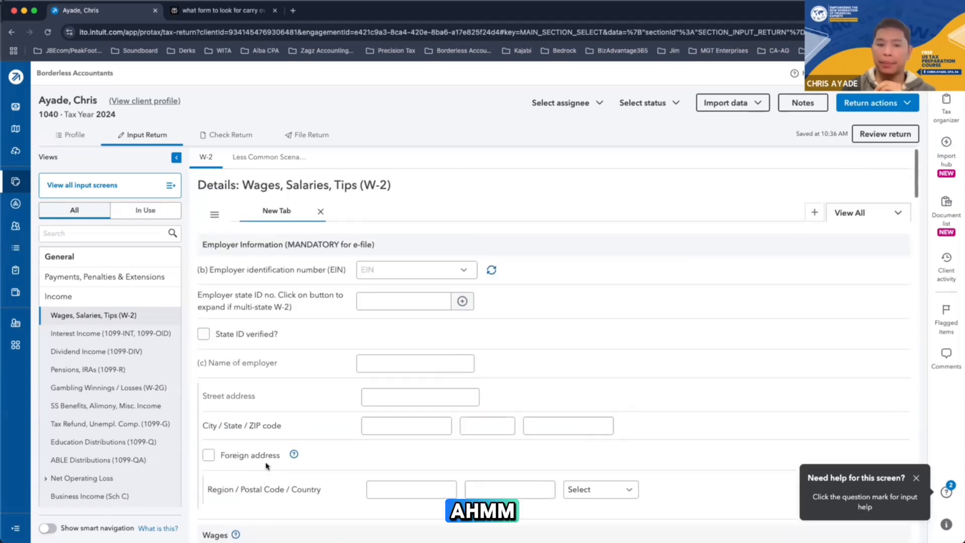
{"action": "scroll", "coordinate": [266, 467], "scroll_direction": "down", "scroll_amount": 4}
{"action": "scroll", "coordinate": [266, 466], "scroll_direction": "down", "scroll_amount": 6}
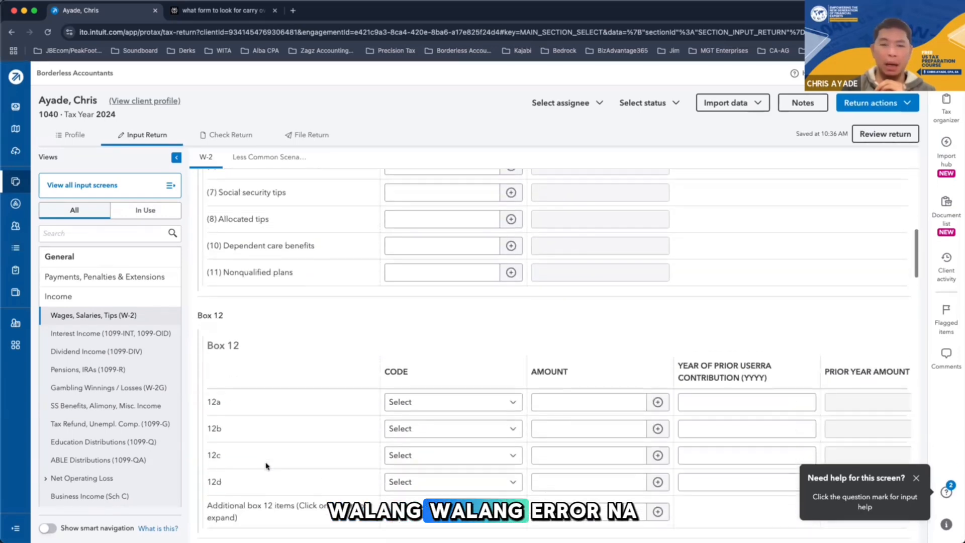
{"action": "scroll", "coordinate": [265, 465], "scroll_direction": "up", "scroll_amount": 10}
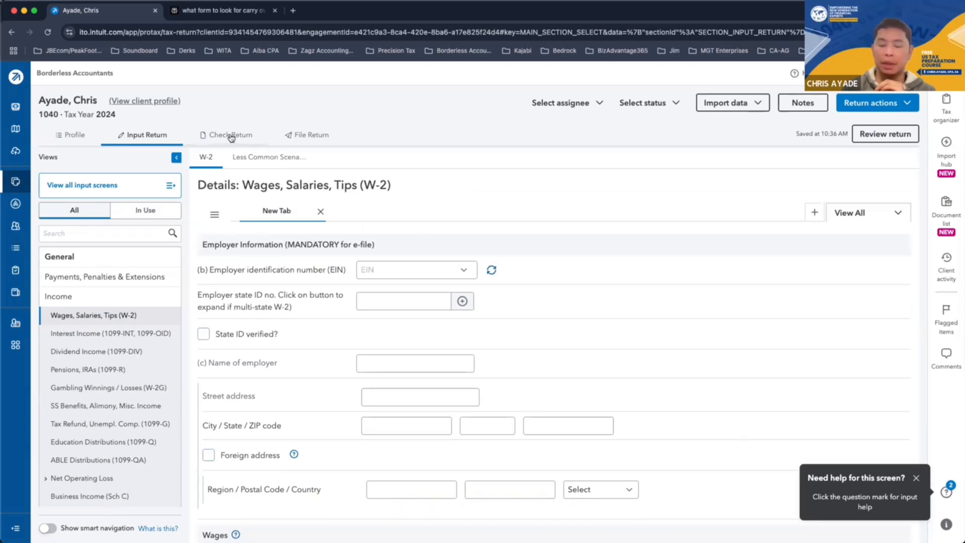
{"action": "scroll", "coordinate": [302, 369], "scroll_direction": "down", "scroll_amount": 8}
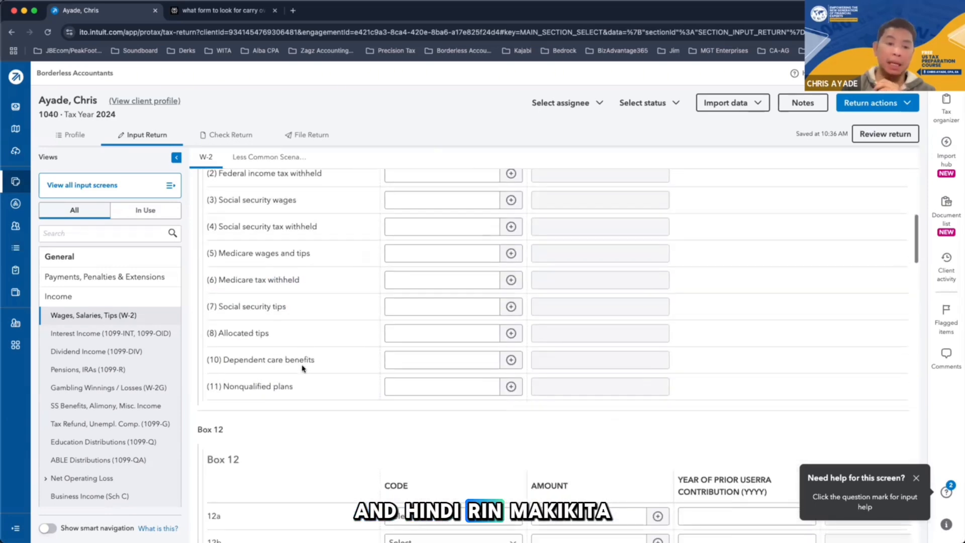
{"action": "scroll", "coordinate": [302, 369], "scroll_direction": "up", "scroll_amount": 8}
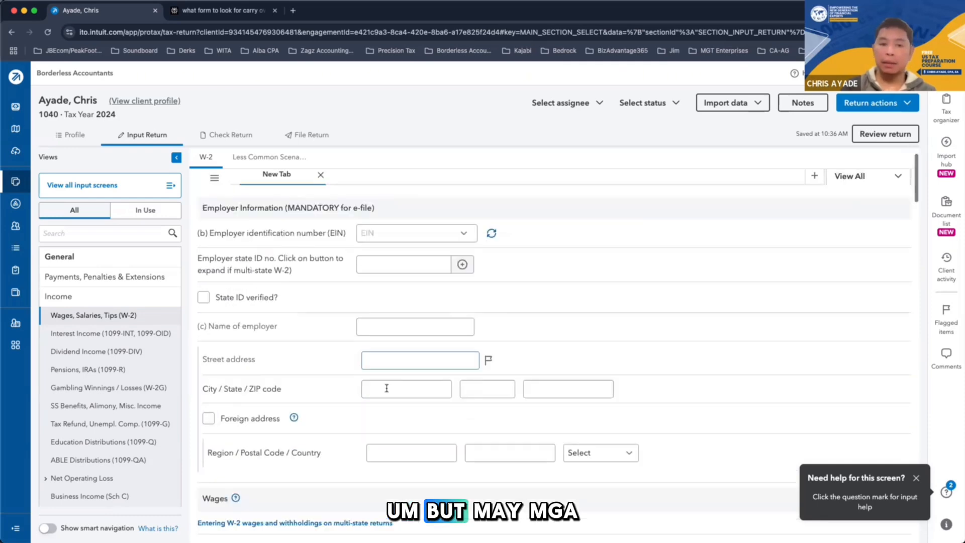
{"action": "scroll", "coordinate": [386, 388], "scroll_direction": "down", "scroll_amount": 15}
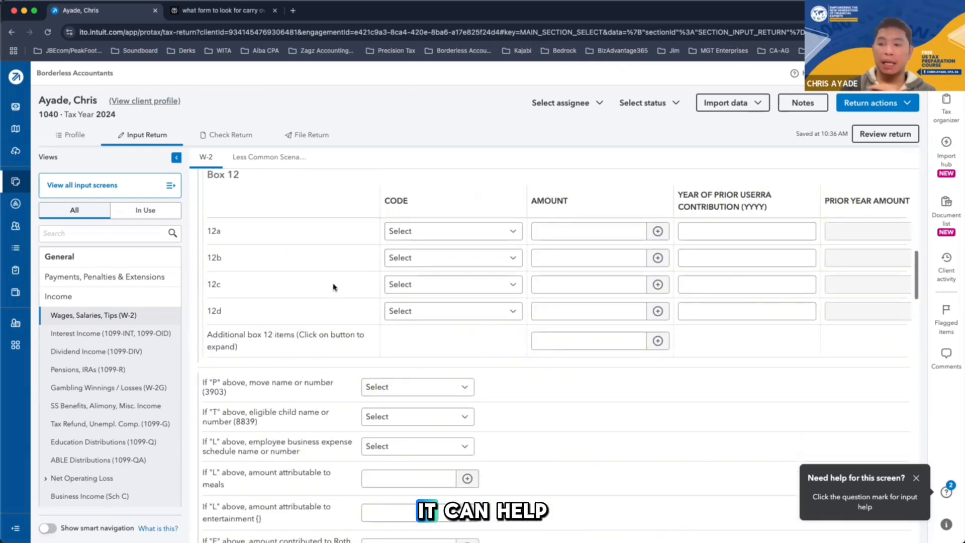
{"action": "scroll", "coordinate": [334, 286], "scroll_direction": "up", "scroll_amount": 3}
{"action": "scroll", "coordinate": [333, 287], "scroll_direction": "up", "scroll_amount": 12}
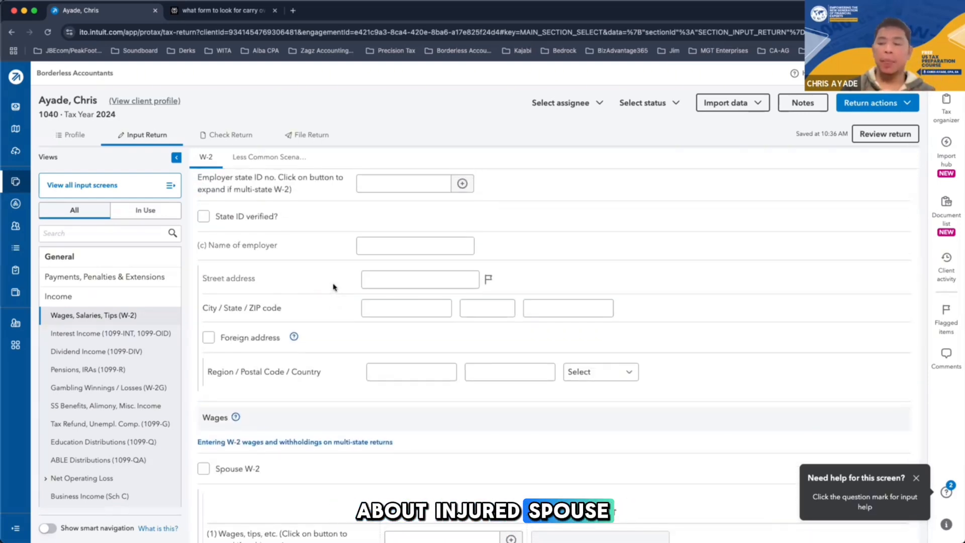
{"action": "scroll", "coordinate": [334, 287], "scroll_direction": "down", "scroll_amount": 5}
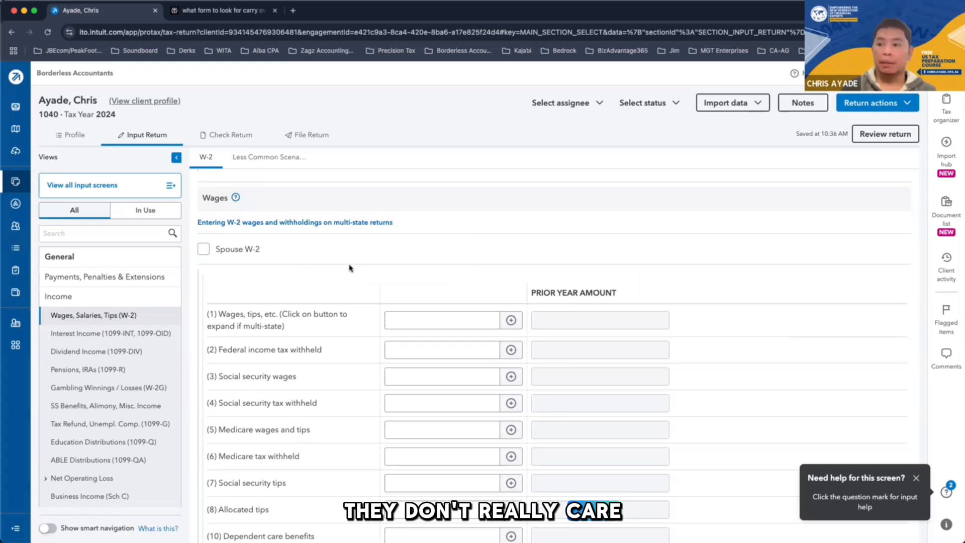
{"action": "scroll", "coordinate": [304, 270], "scroll_direction": "up", "scroll_amount": 5}
{"action": "scroll", "coordinate": [296, 315], "scroll_direction": "down", "scroll_amount": 8}
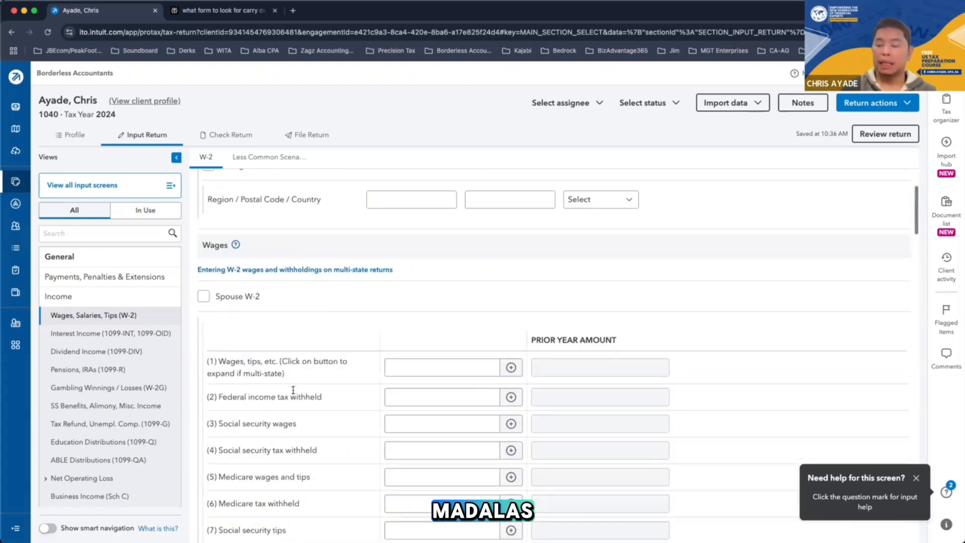
{"action": "scroll", "coordinate": [252, 236], "scroll_direction": "up", "scroll_amount": 2}
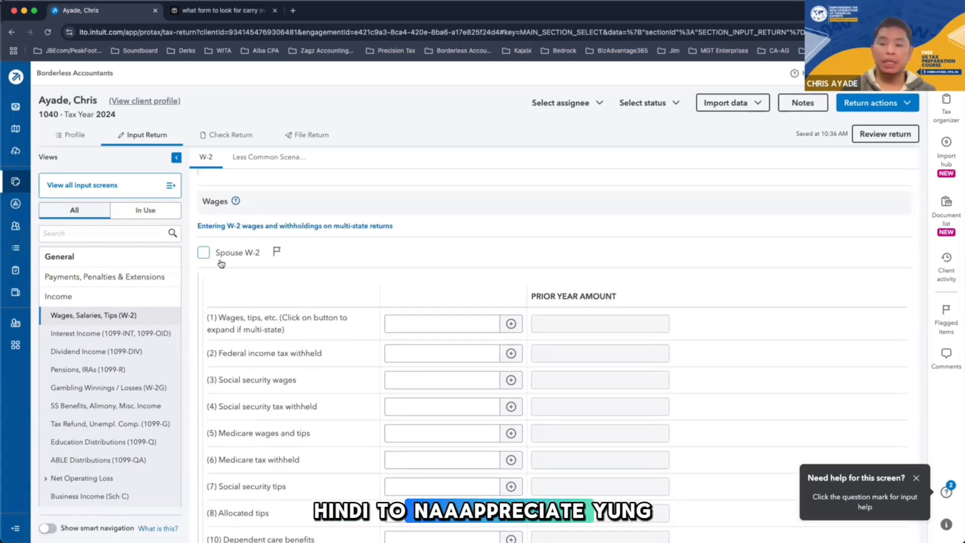
{"action": "scroll", "coordinate": [231, 267], "scroll_direction": "up", "scroll_amount": 7}
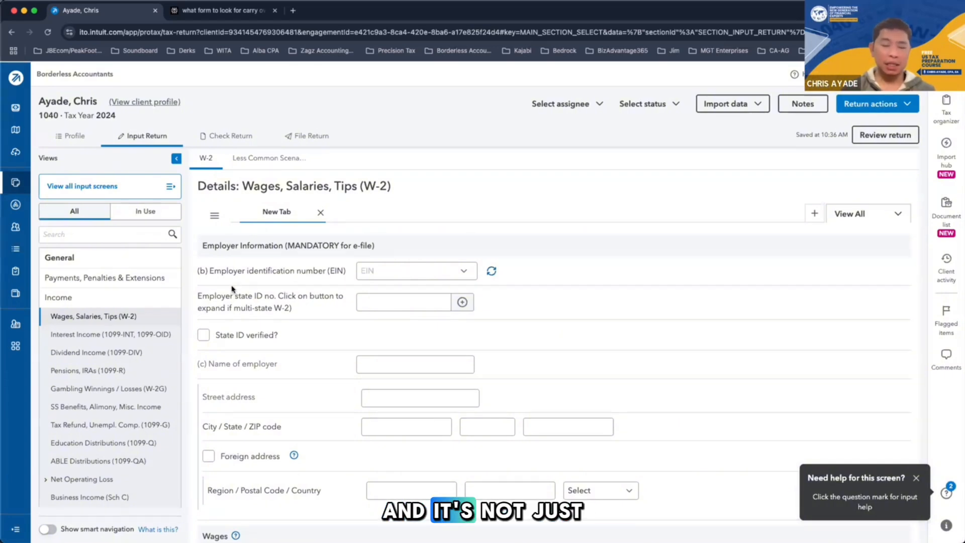
{"action": "scroll", "coordinate": [231, 289], "scroll_direction": "down", "scroll_amount": 7}
{"action": "scroll", "coordinate": [232, 289], "scroll_direction": "down", "scroll_amount": 1}
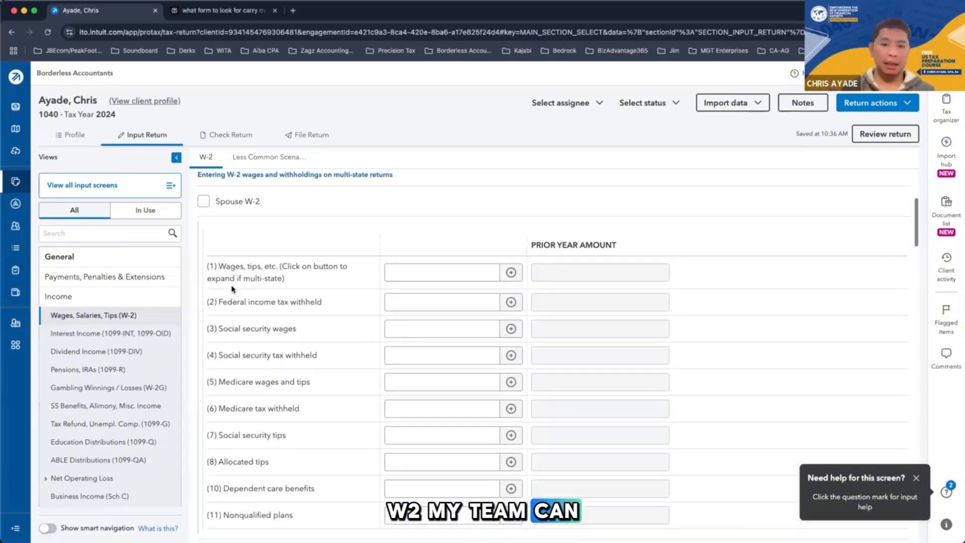
{"action": "scroll", "coordinate": [232, 290], "scroll_direction": "up", "scroll_amount": 10}
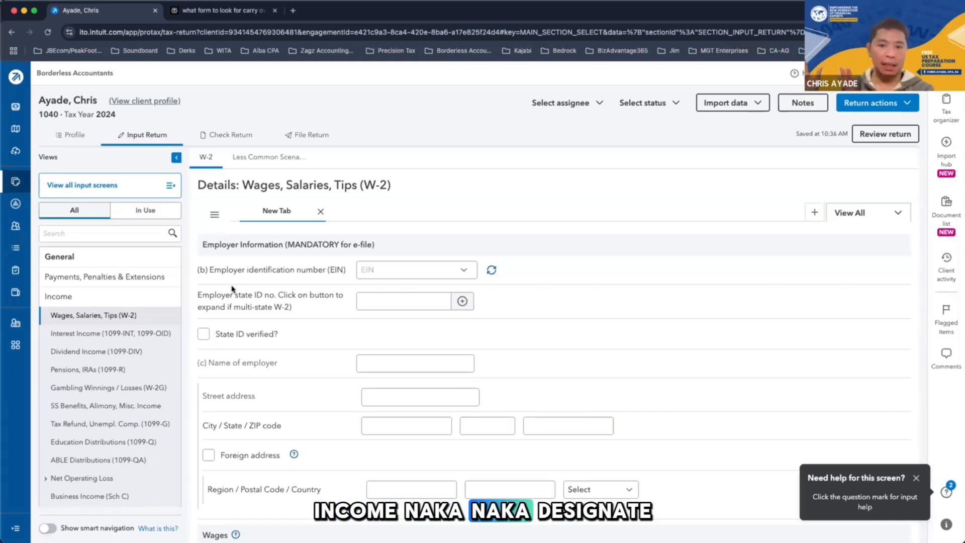
Bring up the details of the first Pensions, IRAs (1099-R) entry and examine its payer information, Spouse option and distribution fields
{"action": "left_click", "coordinate": [117, 375]}
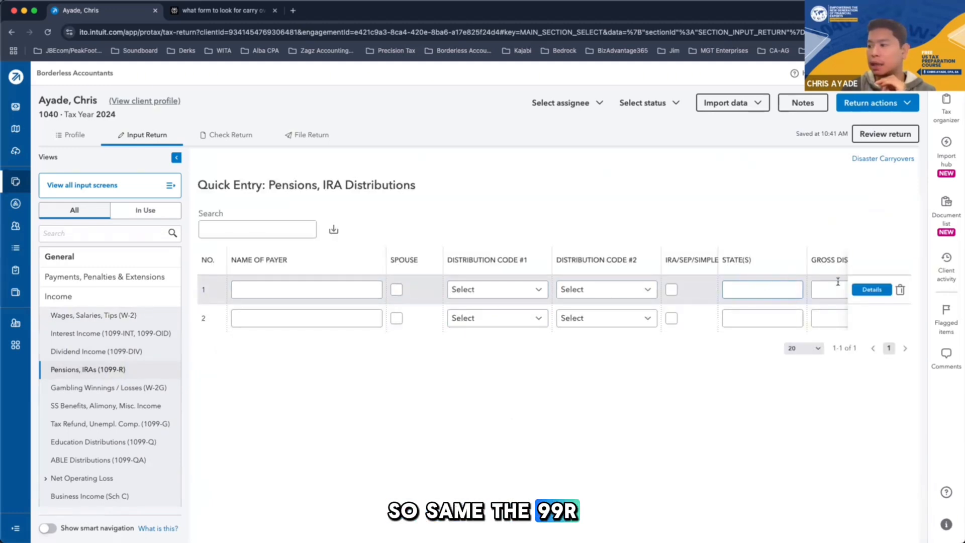
{"action": "left_click", "coordinate": [872, 290]}
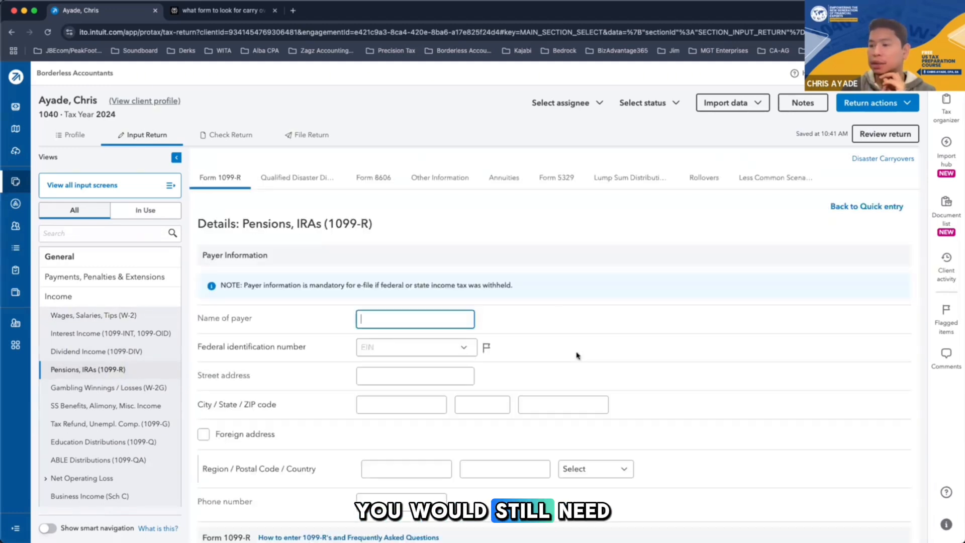
{"action": "scroll", "coordinate": [485, 373], "scroll_direction": "down", "scroll_amount": 6}
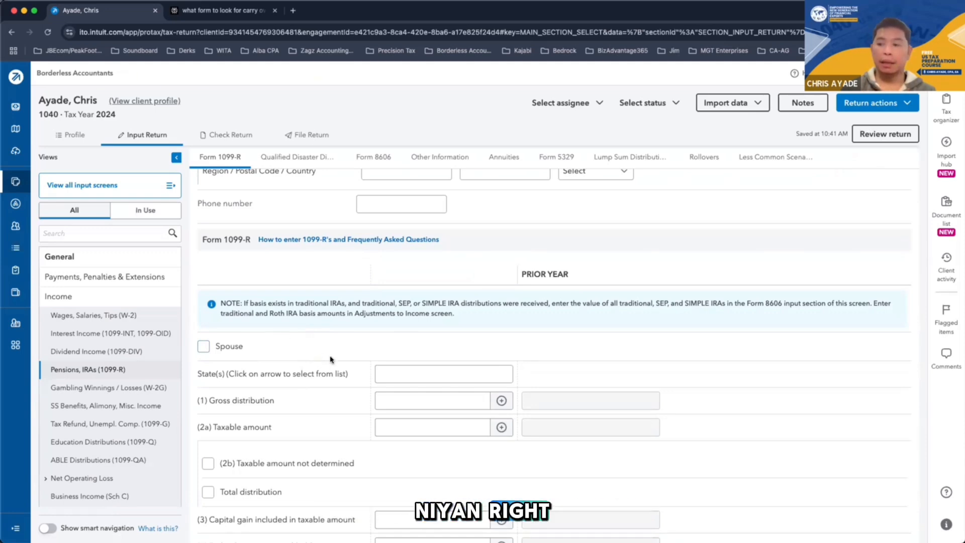
{"action": "scroll", "coordinate": [330, 358], "scroll_direction": "up", "scroll_amount": 5}
{"action": "scroll", "coordinate": [302, 302], "scroll_direction": "down", "scroll_amount": 9}
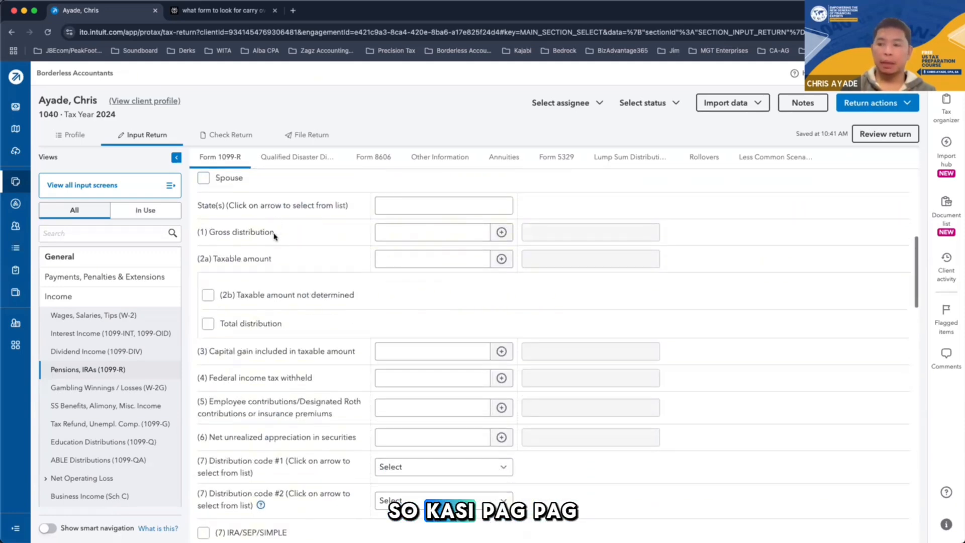
Examine the Form 1099-R entry's Spouse option, distribution amounts, distribution codes, contribution fields and payer information
{"action": "scroll", "coordinate": [262, 264], "scroll_direction": "up", "scroll_amount": 2}
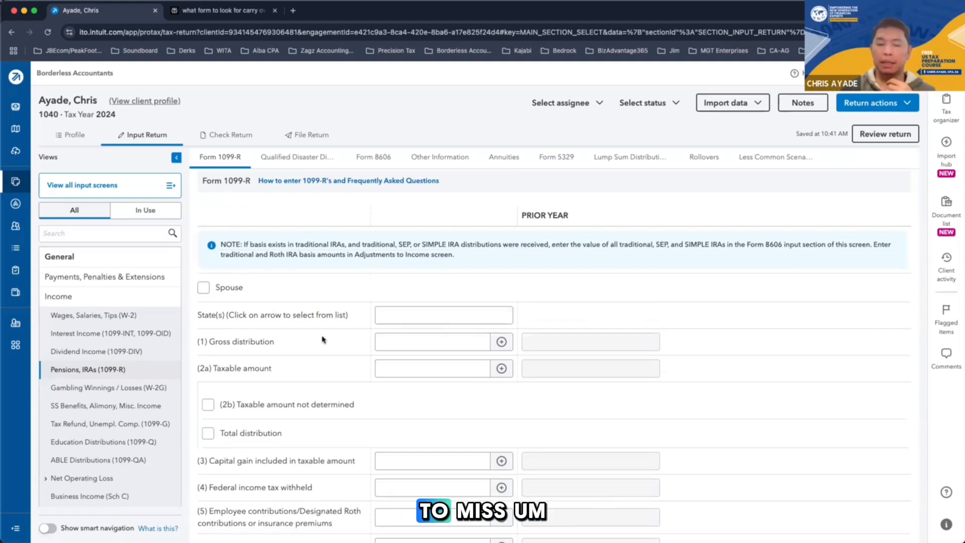
{"action": "scroll", "coordinate": [322, 340], "scroll_direction": "up", "scroll_amount": 6}
{"action": "scroll", "coordinate": [322, 340], "scroll_direction": "down", "scroll_amount": 12}
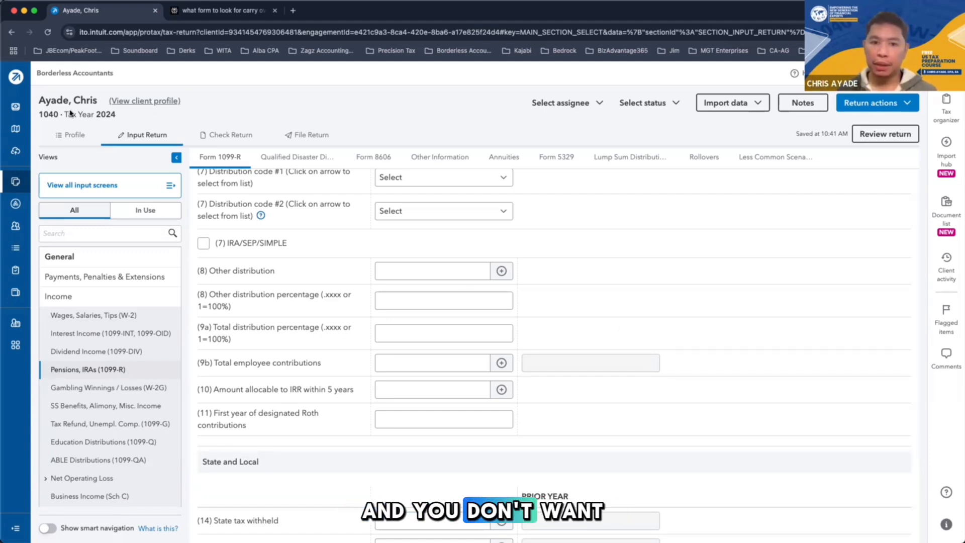
{"action": "scroll", "coordinate": [465, 407], "scroll_direction": "up", "scroll_amount": 3}
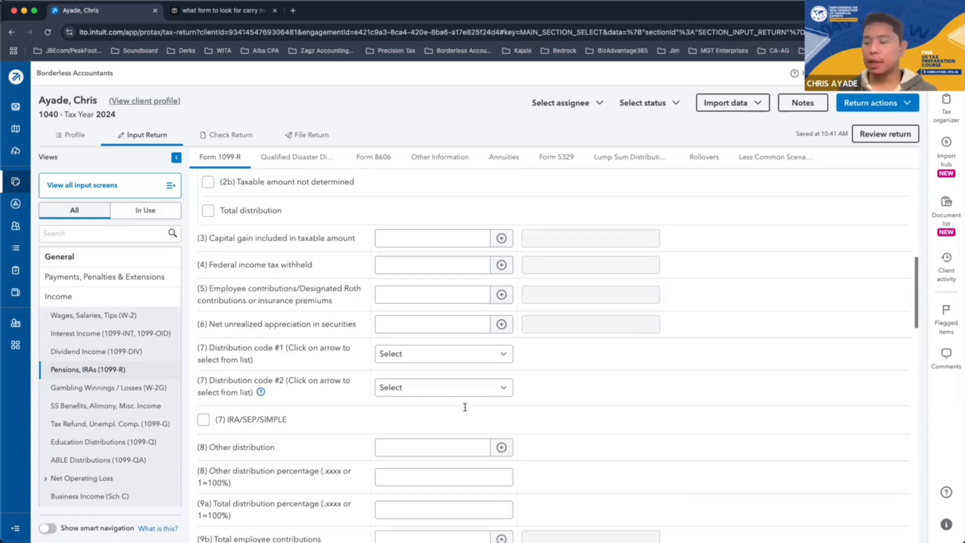
{"action": "scroll", "coordinate": [465, 407], "scroll_direction": "up", "scroll_amount": 10}
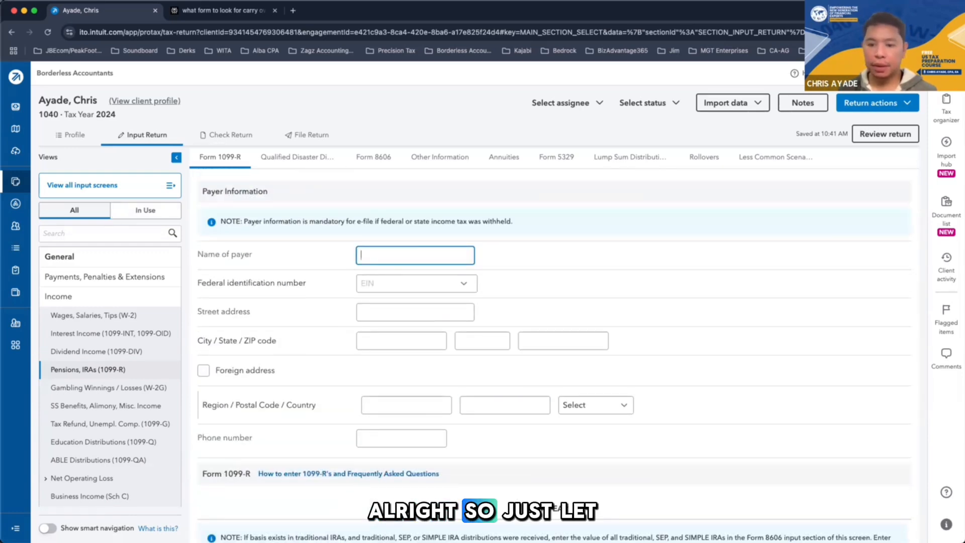
Switch to the video player, resume the Understanding Tax Filing Status video and skip ahead to about 03:52
{"action": "key", "text": "super+Tab"}
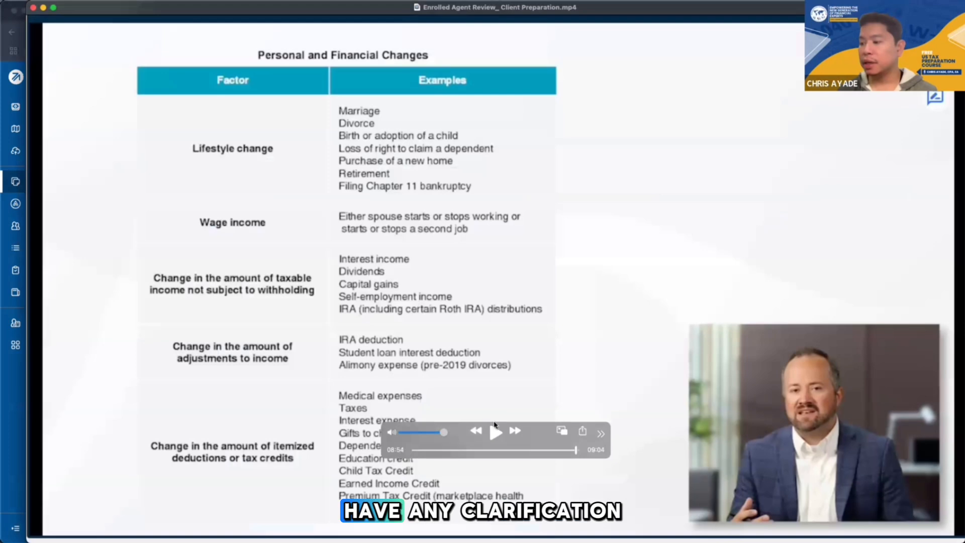
{"action": "left_click", "coordinate": [495, 434]}
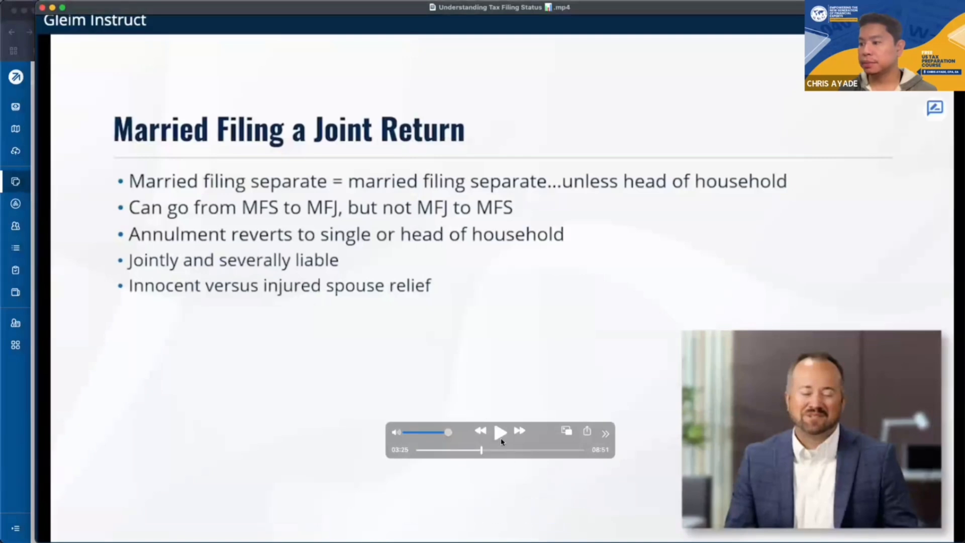
{"action": "left_click", "coordinate": [500, 438]}
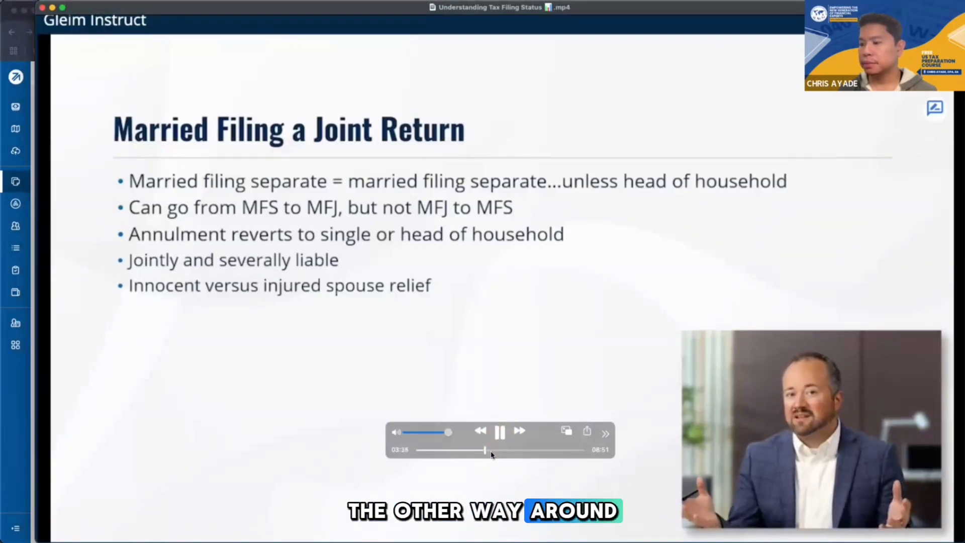
{"action": "left_click", "coordinate": [495, 452]}
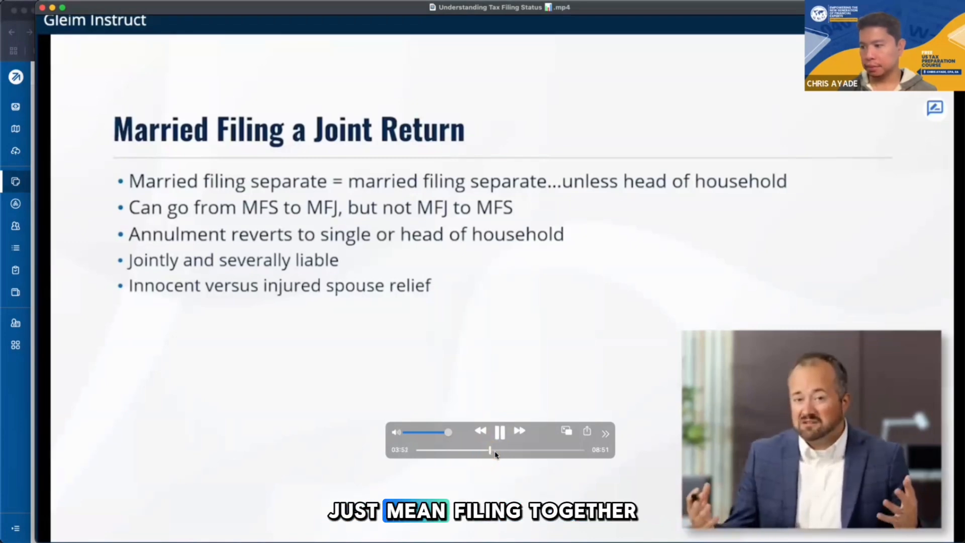
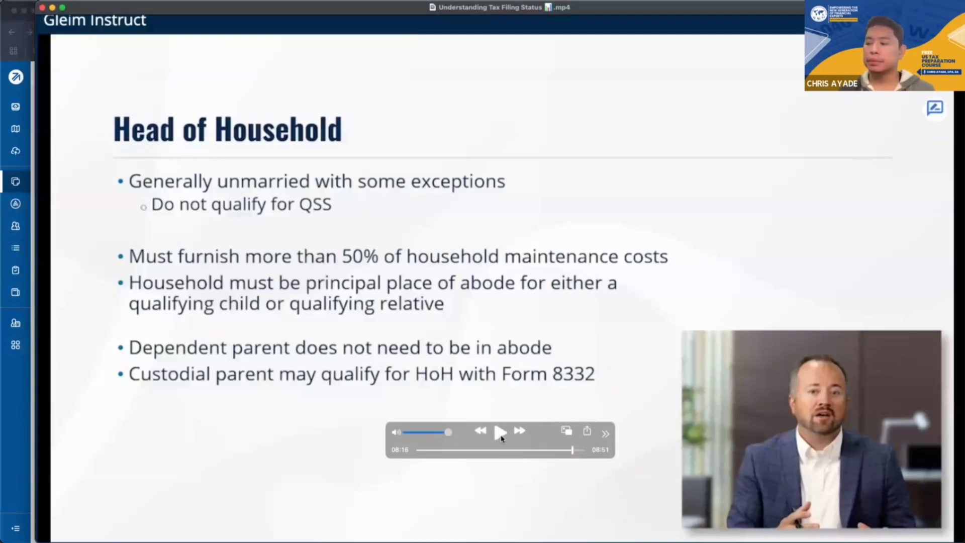
Play the Understanding Tax Filing Status video from the Head of Household slide to its end and close the video player
{"action": "left_click", "coordinate": [500, 434]}
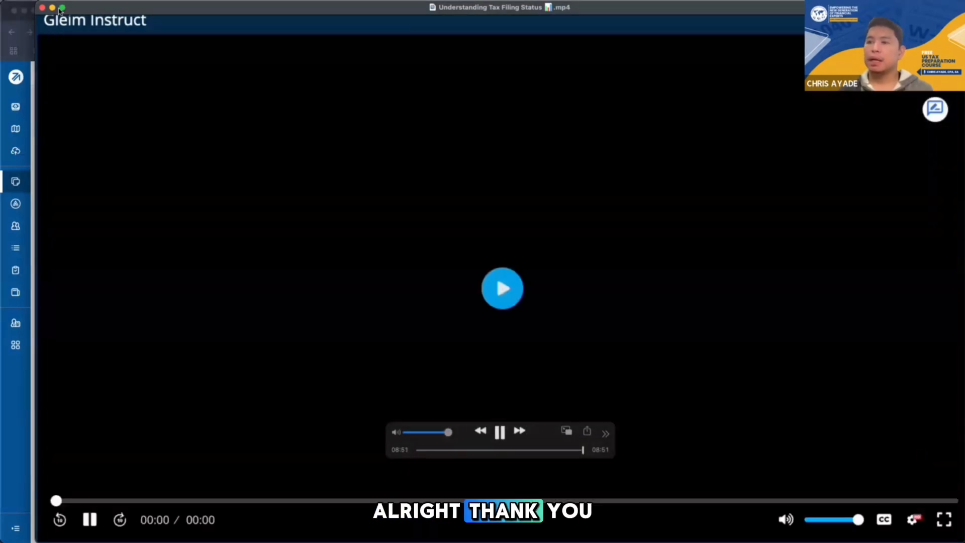
{"action": "left_click", "coordinate": [43, 7]}
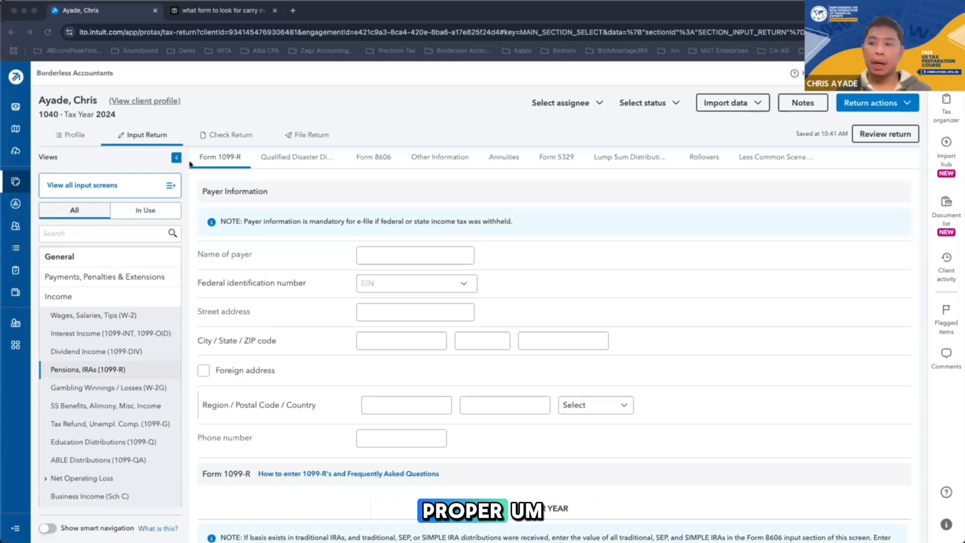
Switch the 1040 return to its Check Return view and go back to the Input Return screens
{"action": "left_click", "coordinate": [224, 133]}
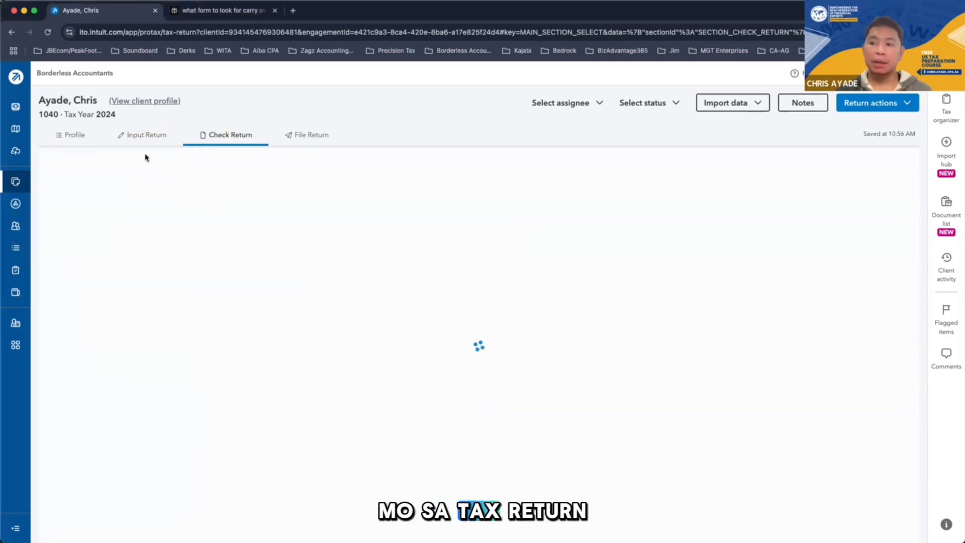
{"action": "left_click", "coordinate": [145, 143]}
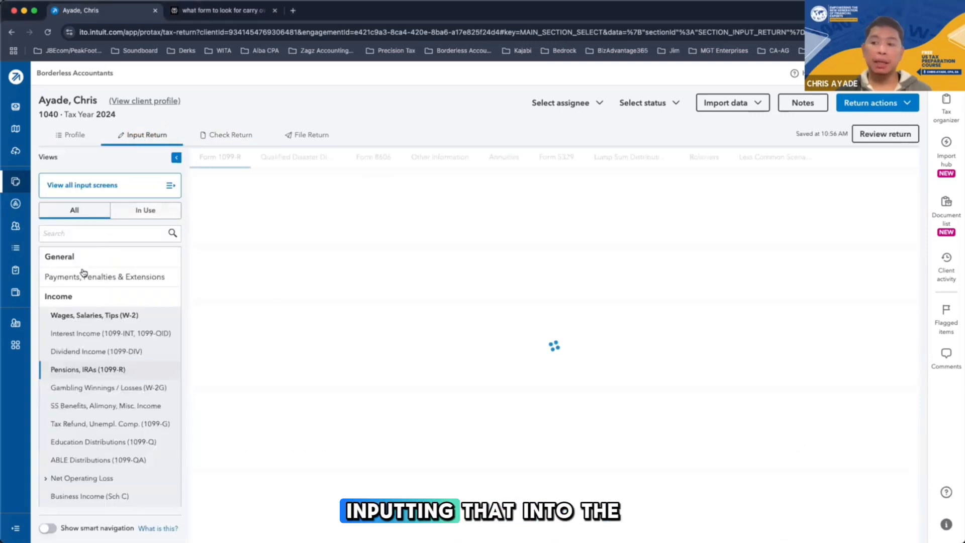